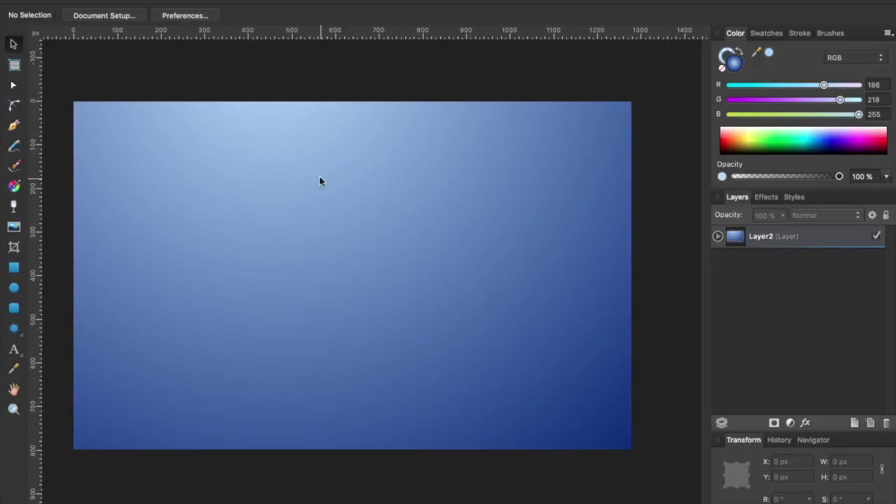
Type 'Shine' as large artistic text and centre it on the blue gradient background
{"action": "left_click", "coordinate": [14, 353]}
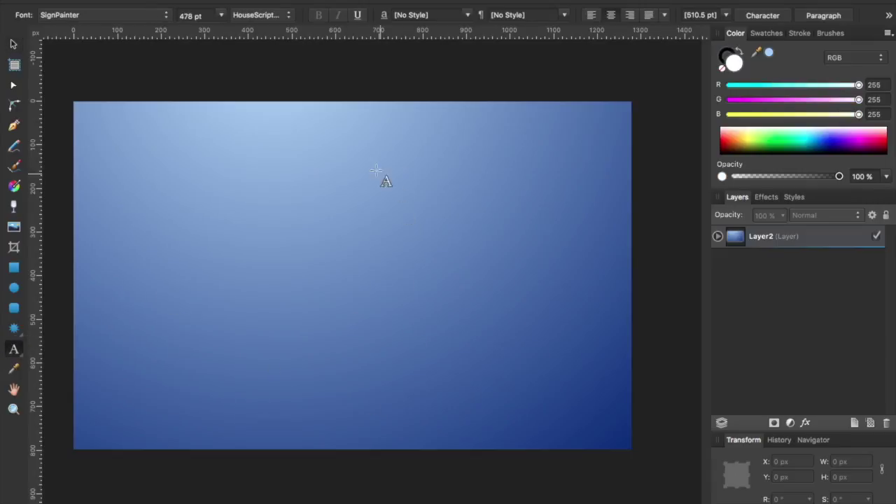
{"action": "left_click_drag", "start_coordinate": [231, 180], "coordinate": [428, 372]}
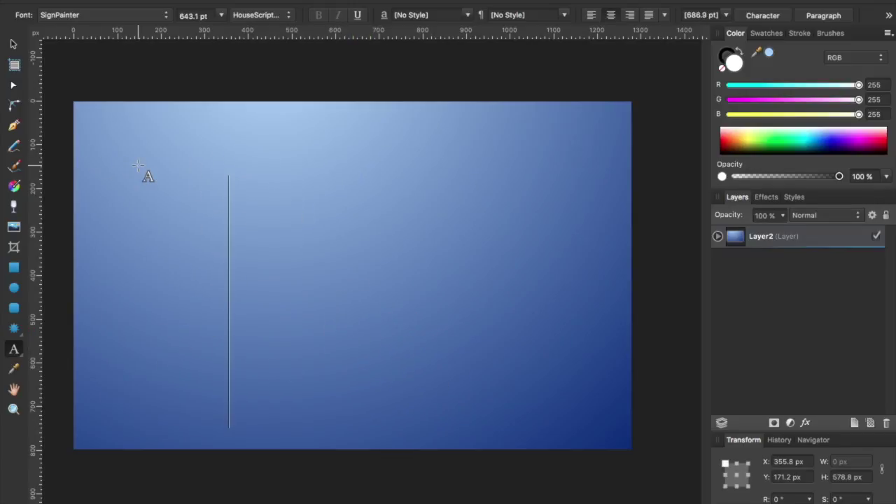
{"action": "type", "text": "Shine"}
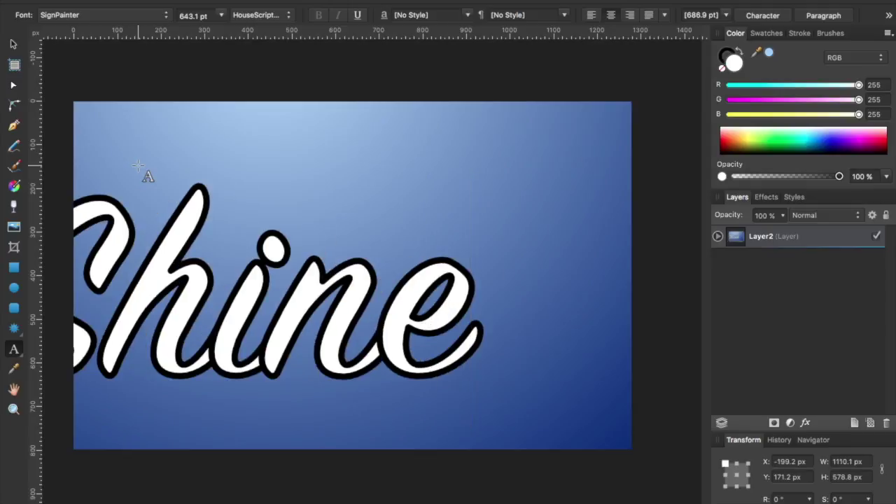
{"action": "key", "text": "super+a"}
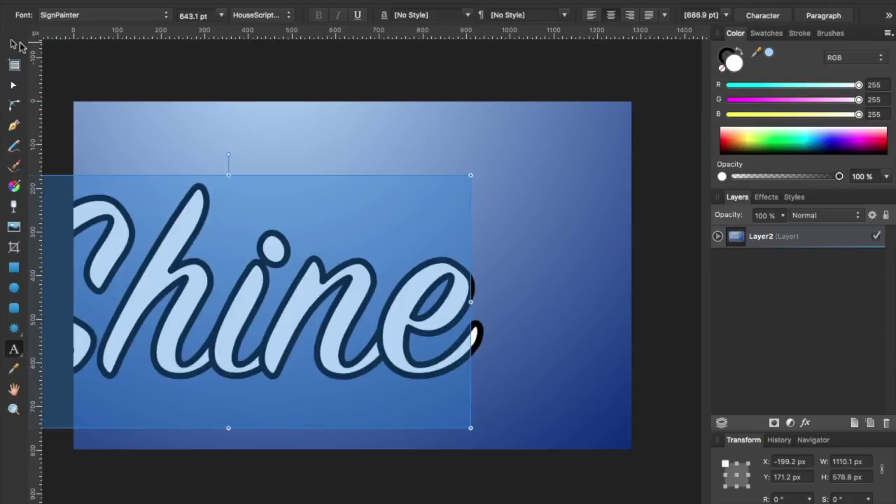
{"action": "left_click", "coordinate": [12, 43]}
{"action": "left_click_drag", "start_coordinate": [184, 273], "coordinate": [308, 259]}
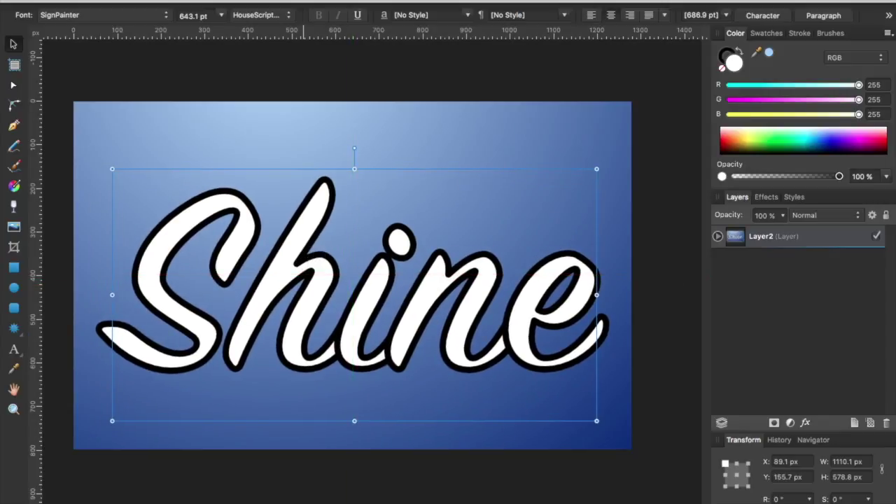
{"action": "left_click", "coordinate": [311, 2]}
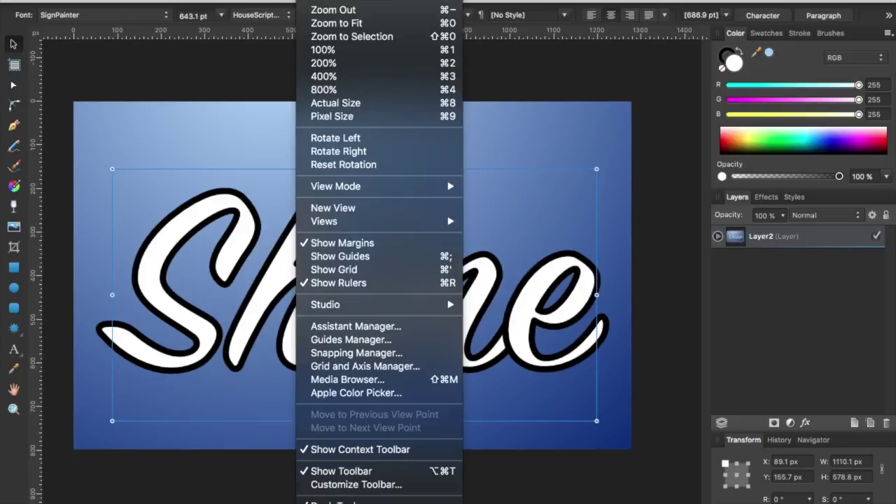
{"action": "left_click", "coordinate": [357, 353]}
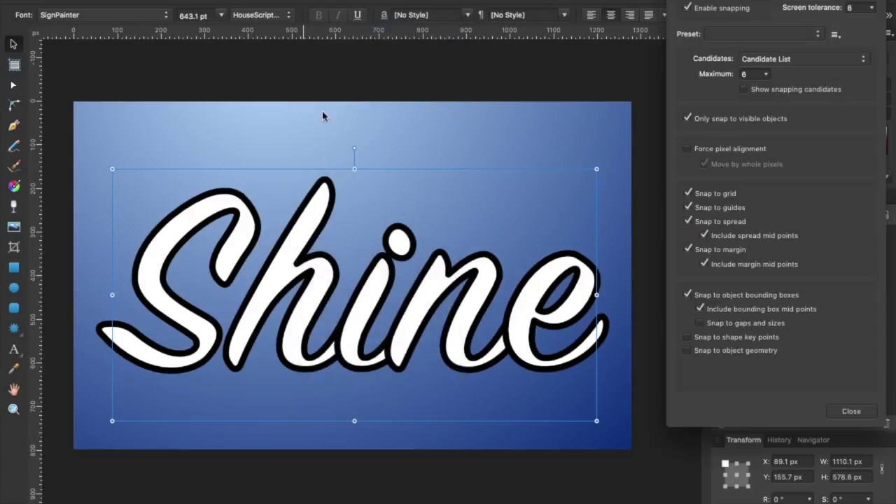
{"action": "left_click_drag", "start_coordinate": [727, 1], "coordinate": [286, 40]}
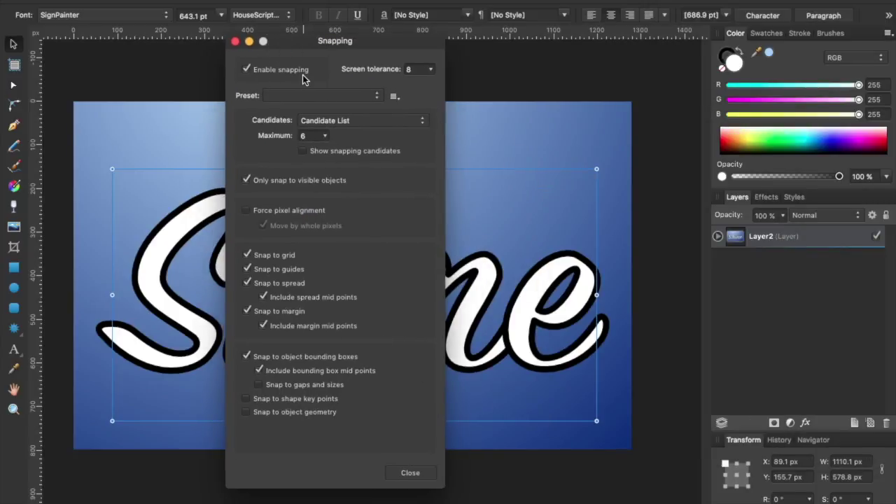
{"action": "left_click", "coordinate": [235, 41]}
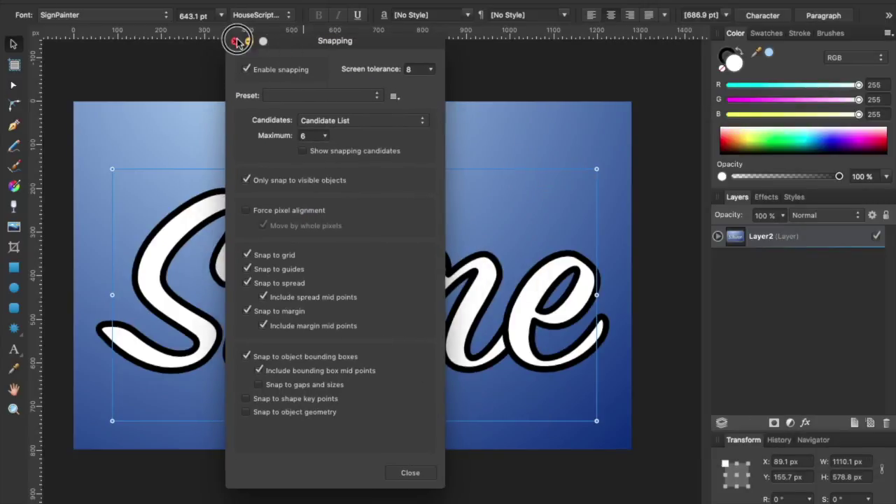
{"action": "left_click", "coordinate": [323, 291]}
{"action": "mouse_move", "coordinate": [323, 291]}
{"action": "left_mouse_down"}
{"action": "mouse_move", "coordinate": [320, 275]}
{"action": "mouse_move", "coordinate": [326, 291]}
{"action": "left_mouse_up"}
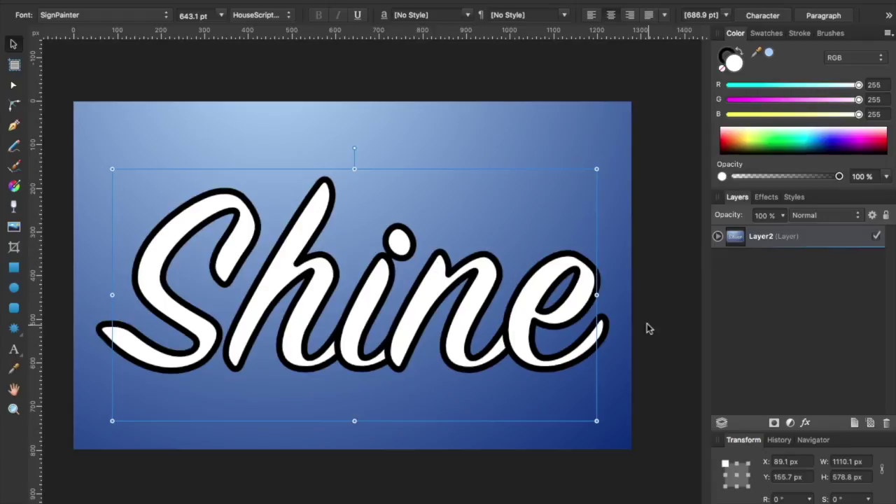
Convert the Shine text to curves and ungroup it into separate letter shapes
{"action": "right_click", "coordinate": [366, 317]}
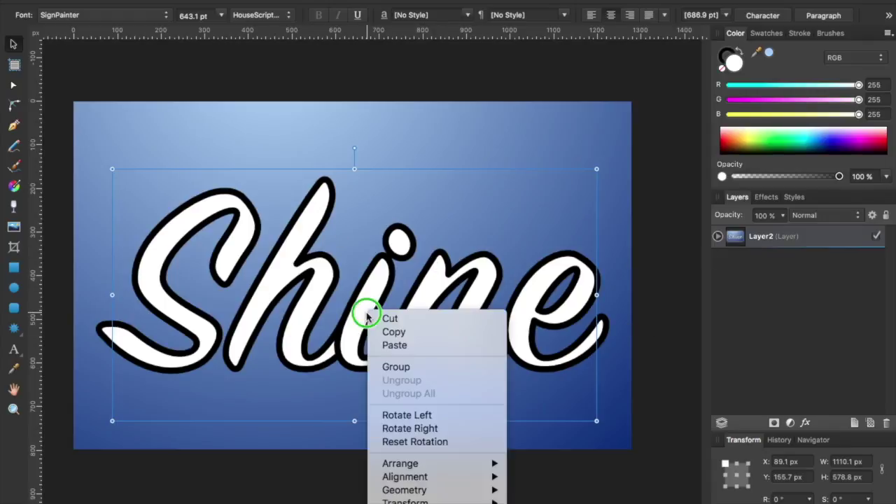
{"action": "scroll", "coordinate": [437, 462], "scroll_direction": "down", "scroll_amount": 2}
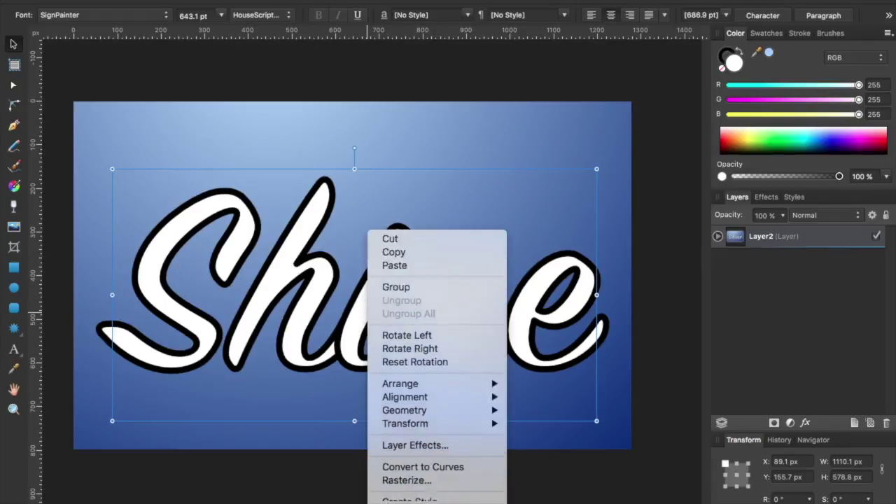
{"action": "scroll", "coordinate": [427, 448], "scroll_direction": "down", "scroll_amount": 1}
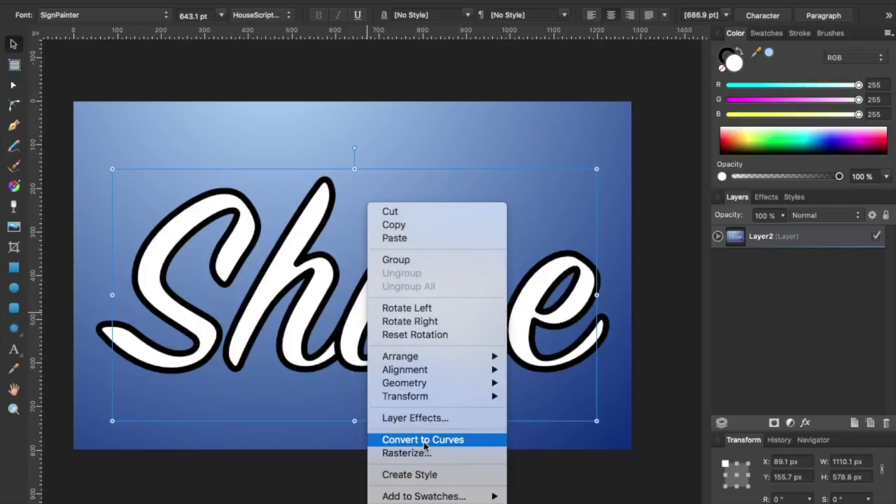
{"action": "left_click", "coordinate": [425, 441]}
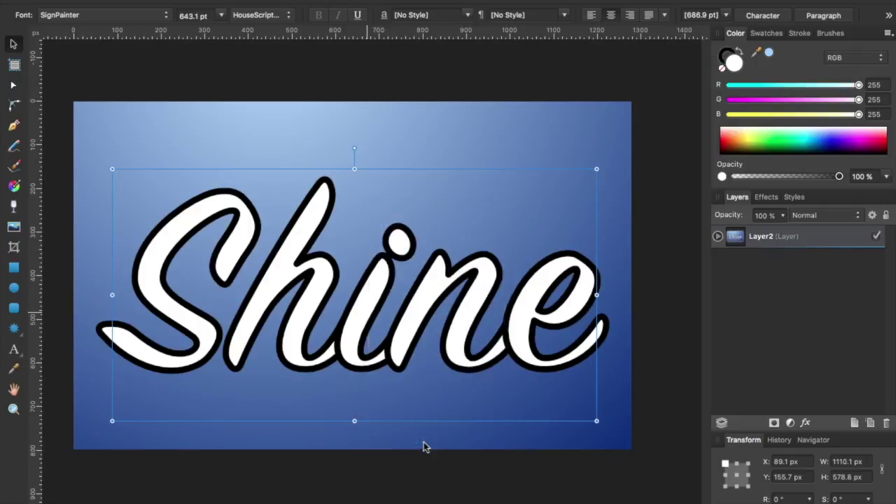
{"action": "right_click", "coordinate": [307, 302]}
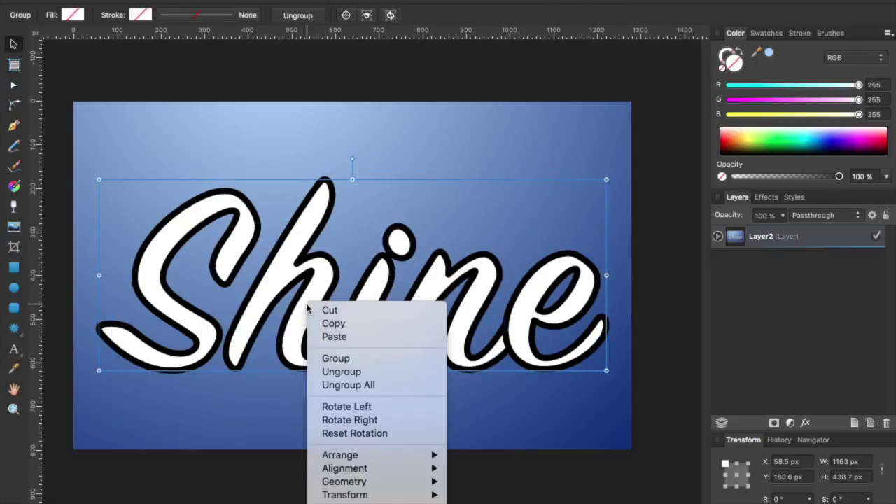
{"action": "left_click", "coordinate": [329, 371]}
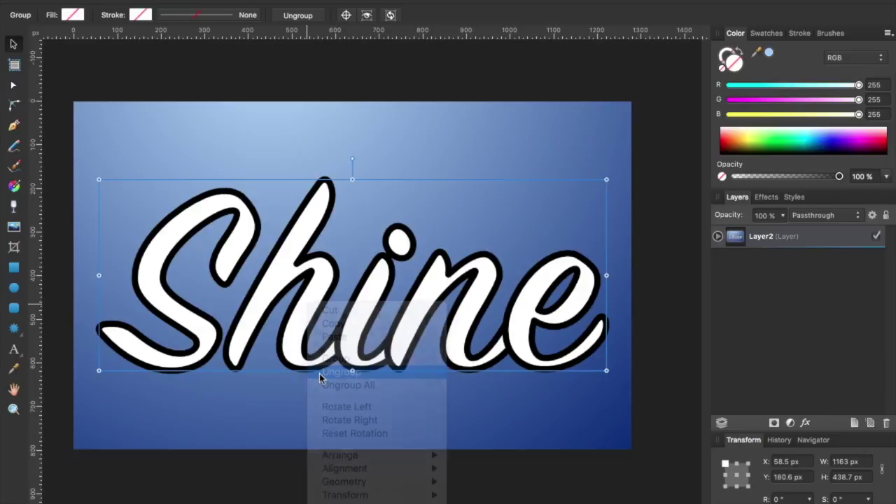
Merge the h, i, n and e letters into one shape with Add
{"action": "left_click", "coordinate": [296, 315]}
{"action": "left_click", "coordinate": [374, 308], "text": "shift"}
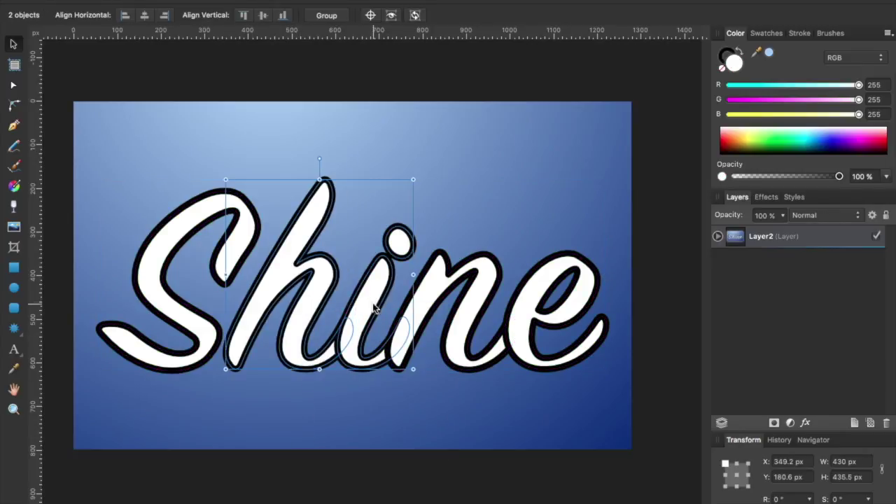
{"action": "left_click", "coordinate": [457, 280], "text": "shift"}
{"action": "left_click", "coordinate": [541, 302], "text": "shift"}
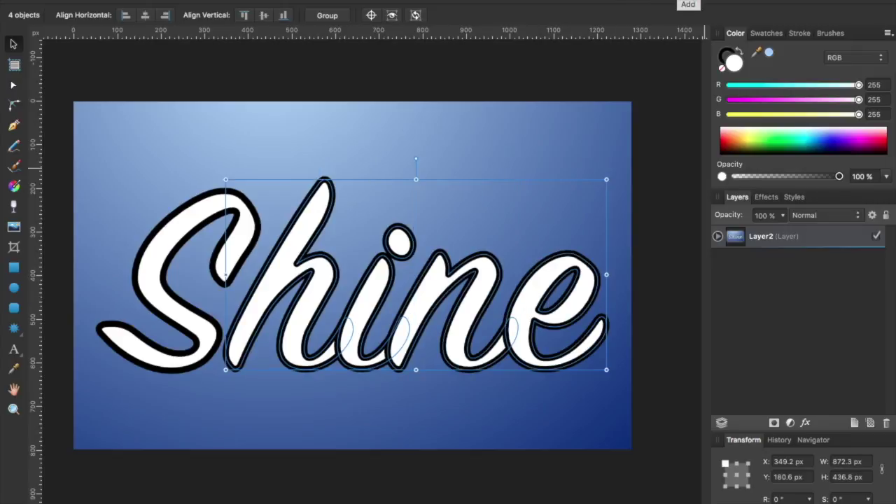
{"action": "left_click", "coordinate": [682, 7]}
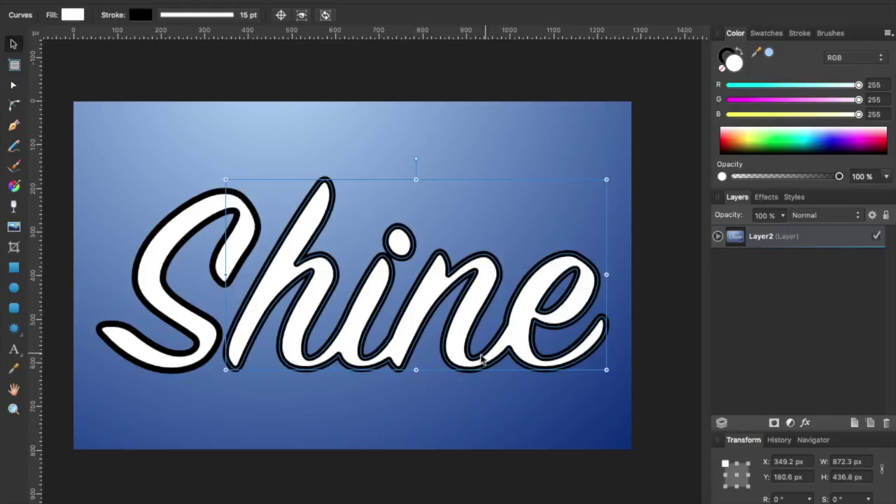
Group the S with the merged 'hine' shape and nudge the group into place
{"action": "left_click", "coordinate": [199, 334], "text": "shift"}
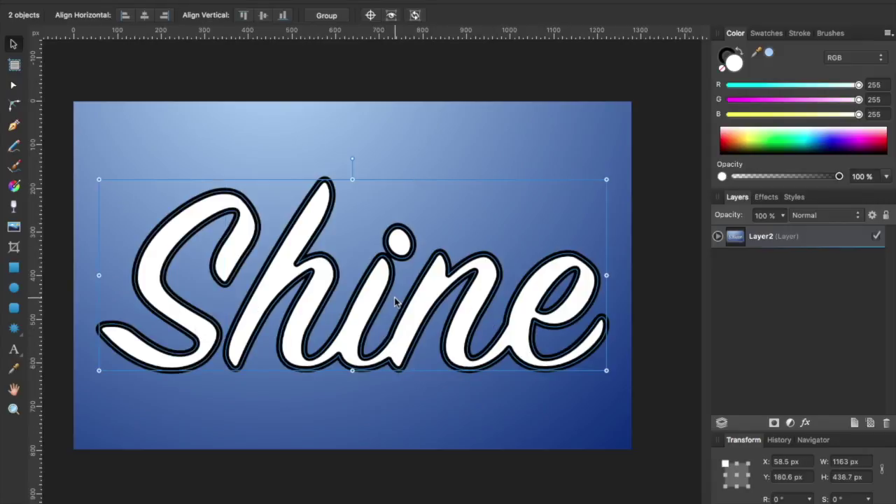
{"action": "right_click", "coordinate": [256, 311]}
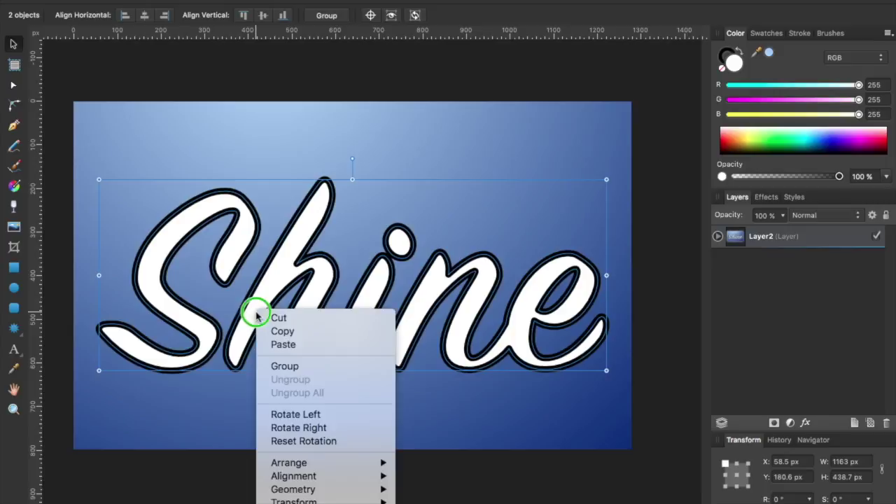
{"action": "left_click", "coordinate": [308, 369]}
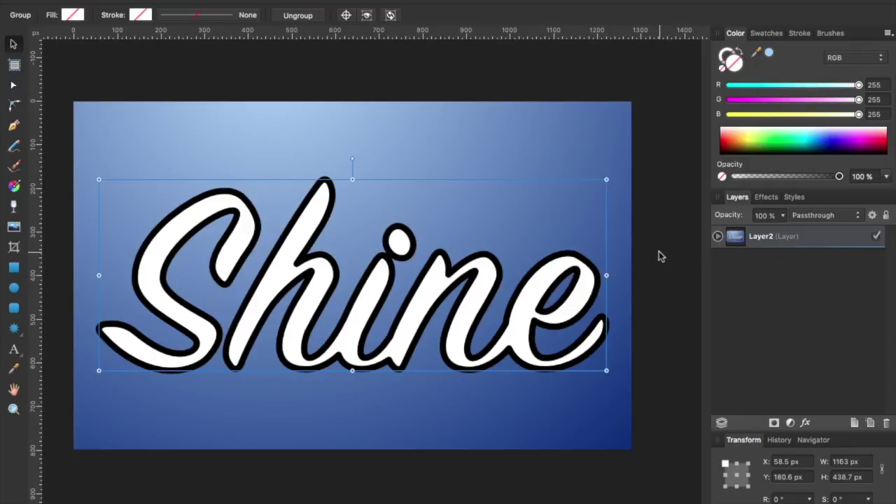
{"action": "left_click_drag", "start_coordinate": [362, 304], "coordinate": [369, 313]}
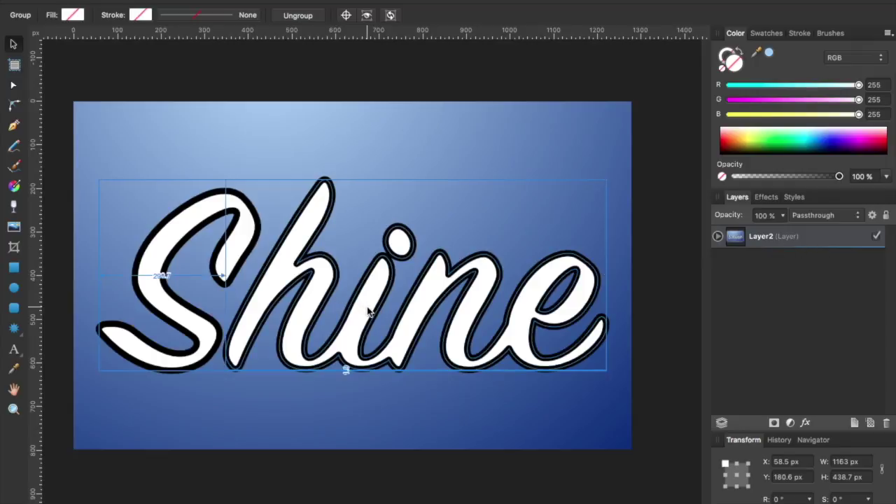
Move the Shine group into a new Layer3 and duplicate that layer
{"action": "key", "text": "Delete"}
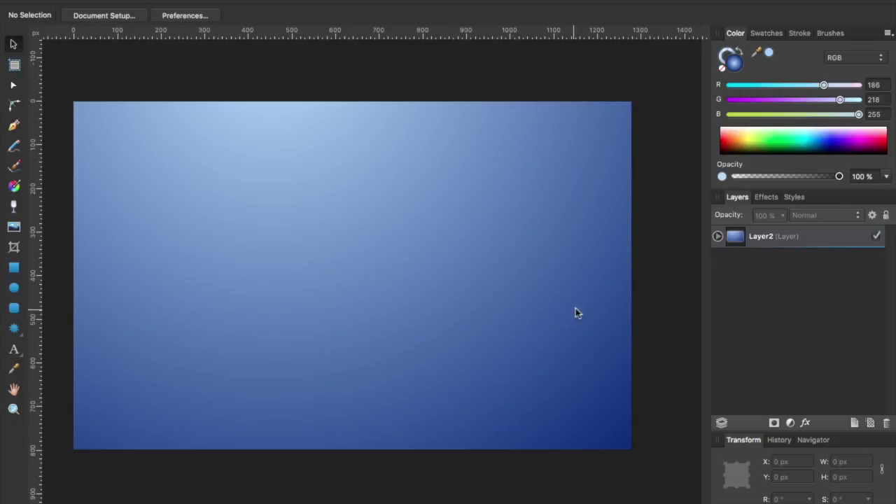
{"action": "left_click", "coordinate": [854, 423]}
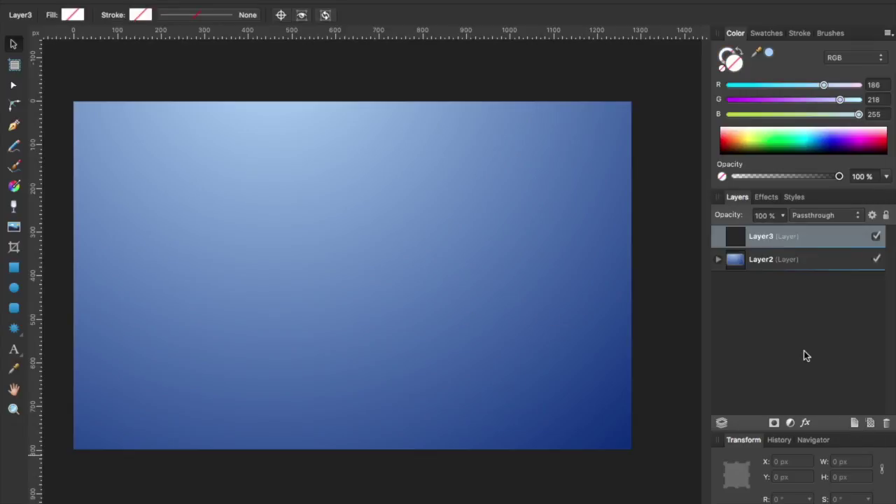
{"action": "key", "text": "super+v"}
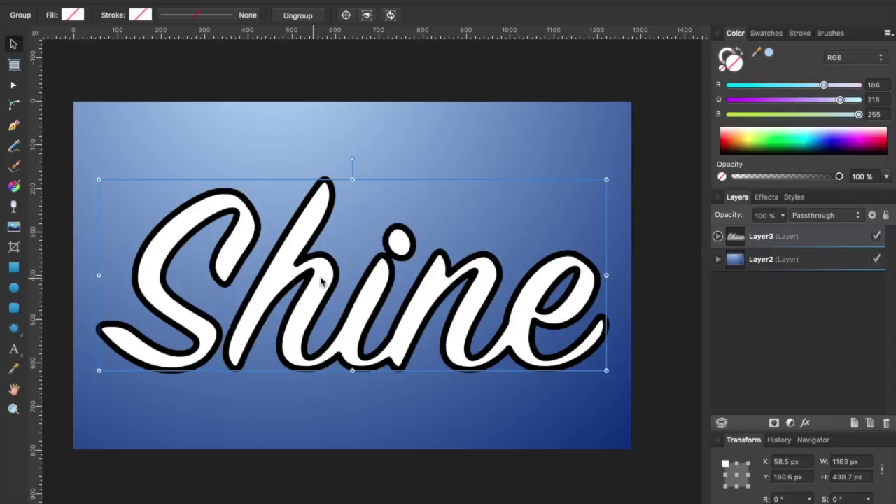
{"action": "right_click", "coordinate": [765, 240]}
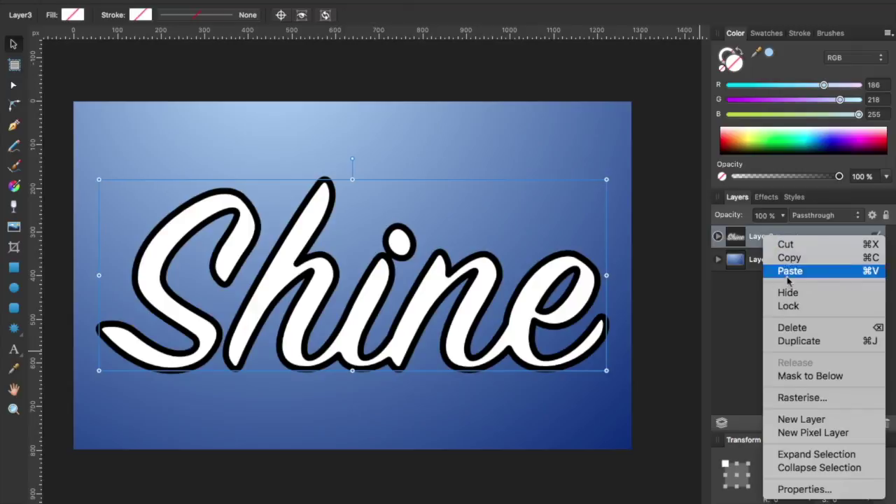
{"action": "left_click", "coordinate": [793, 343]}
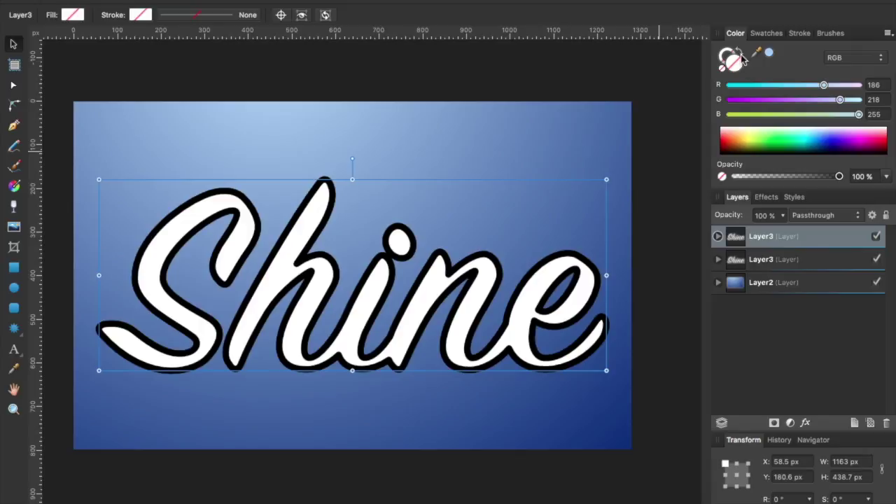
Hide the white-filled Shine copy layer so only the black outlines show
{"action": "left_click", "coordinate": [305, 278]}
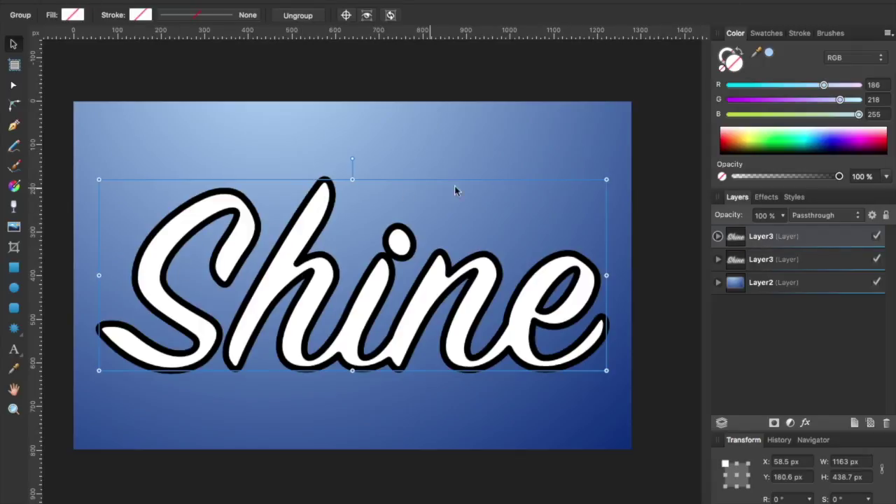
{"action": "left_click", "coordinate": [718, 237]}
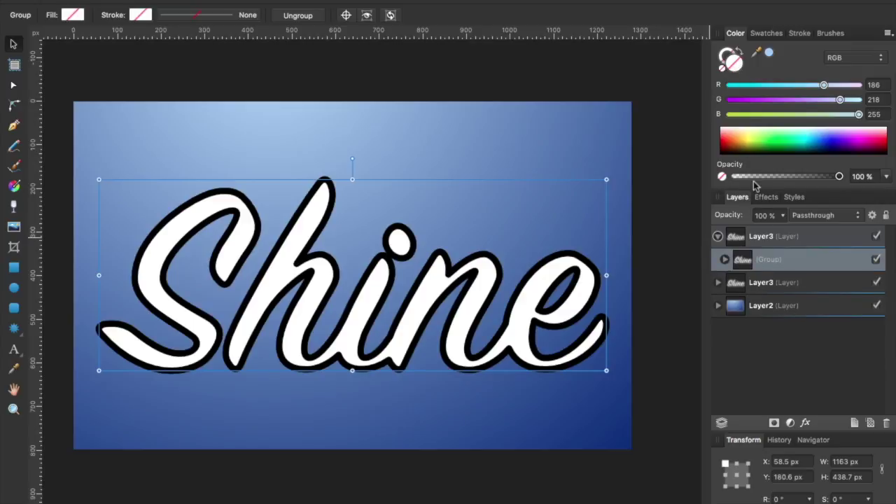
{"action": "left_click", "coordinate": [128, 100]}
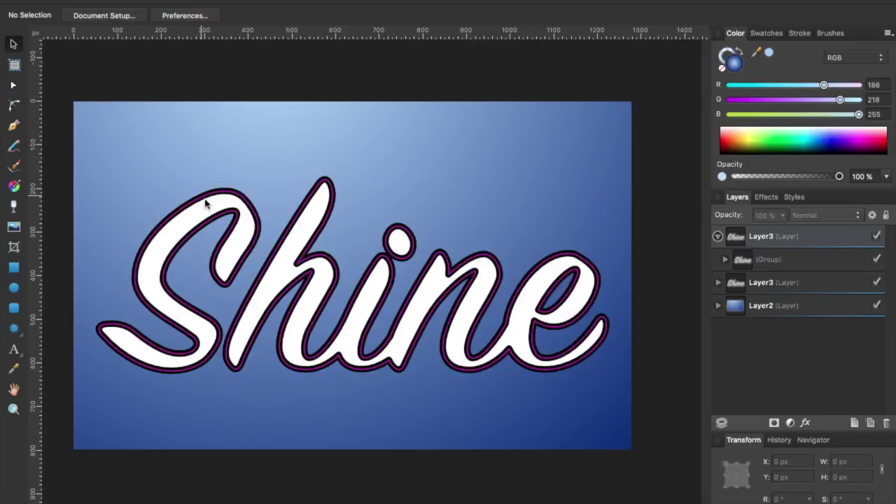
{"action": "left_click", "coordinate": [235, 227]}
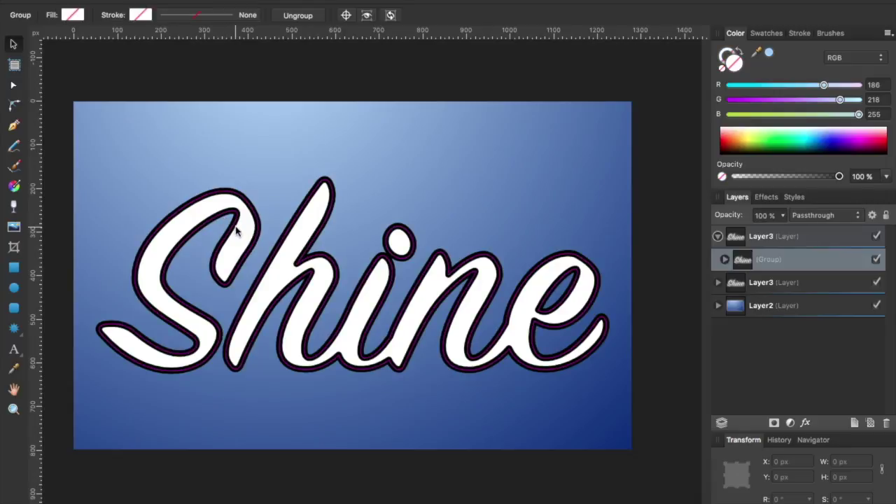
{"action": "left_click", "coordinate": [721, 68]}
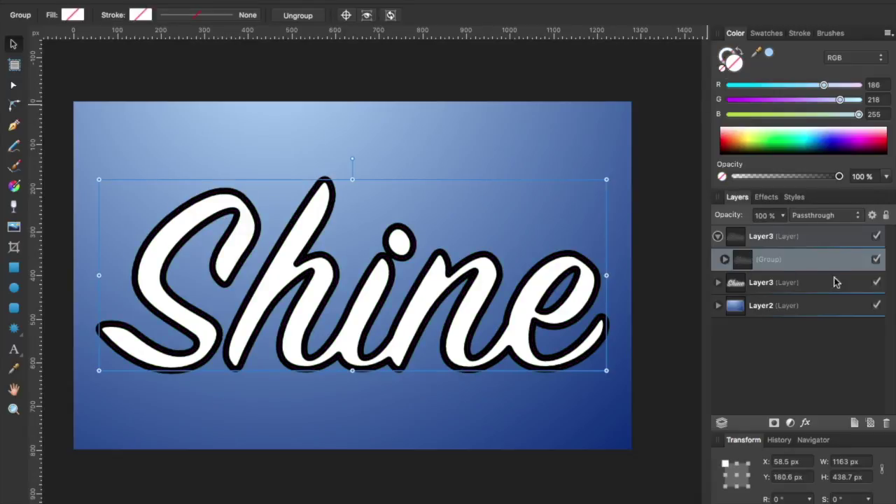
{"action": "left_click", "coordinate": [876, 282]}
{"action": "left_click", "coordinate": [877, 284]}
{"action": "left_click", "coordinate": [826, 238]}
{"action": "left_click", "coordinate": [876, 282]}
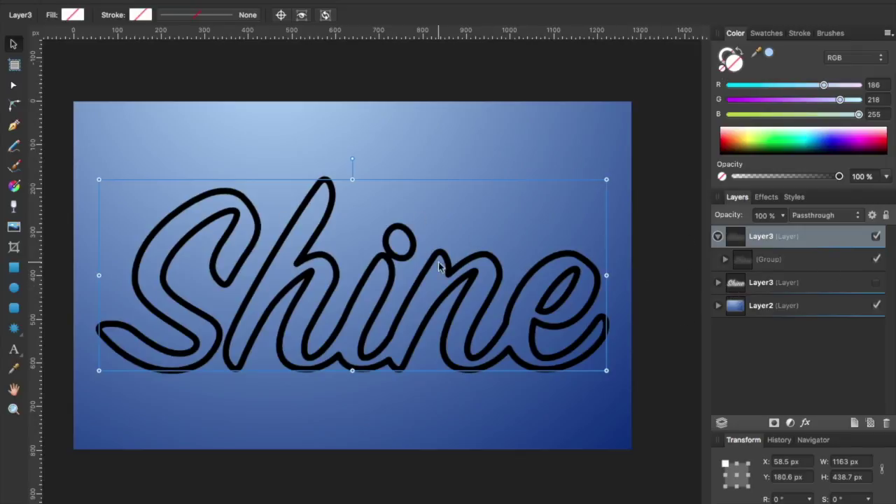
{"action": "left_click", "coordinate": [140, 15]}
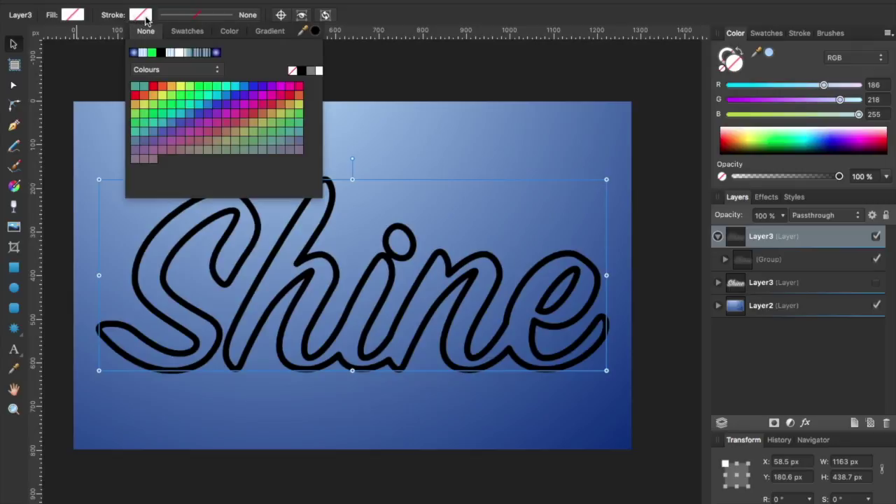
Switch the outline stroke to a gradient and make its right-end stop white
{"action": "left_click", "coordinate": [266, 31]}
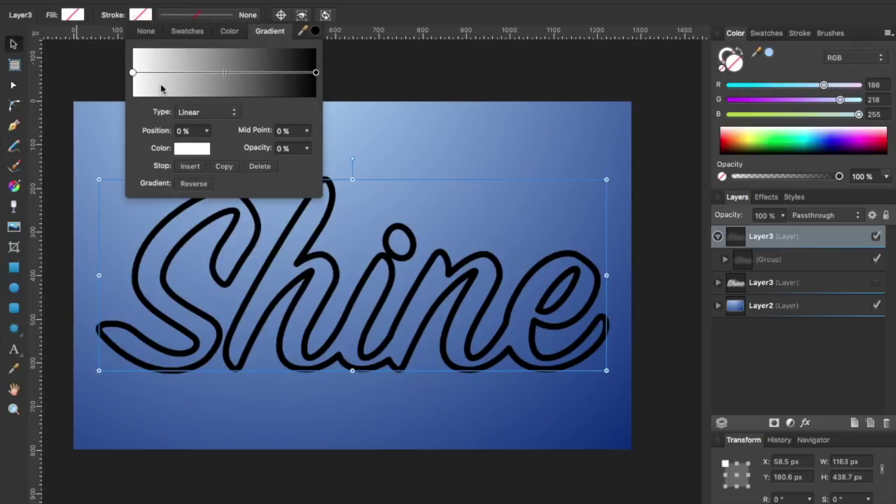
{"action": "left_click", "coordinate": [315, 72]}
{"action": "left_click", "coordinate": [191, 147]}
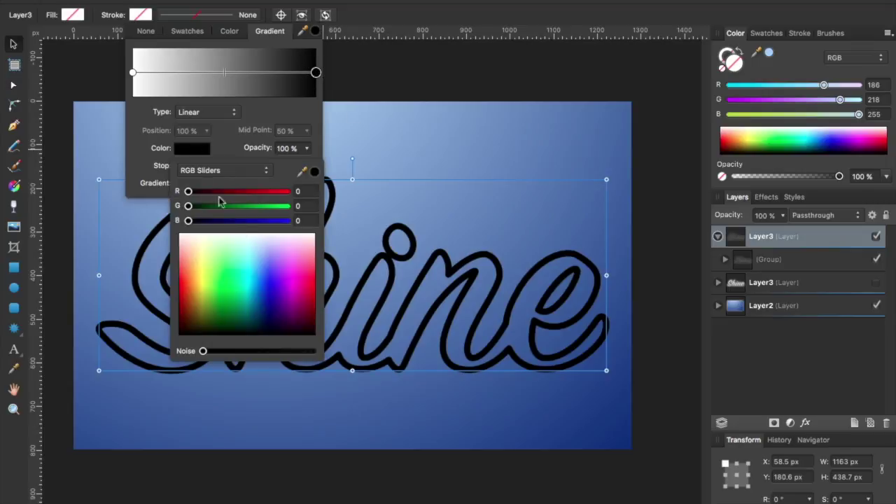
{"action": "left_click", "coordinate": [259, 246]}
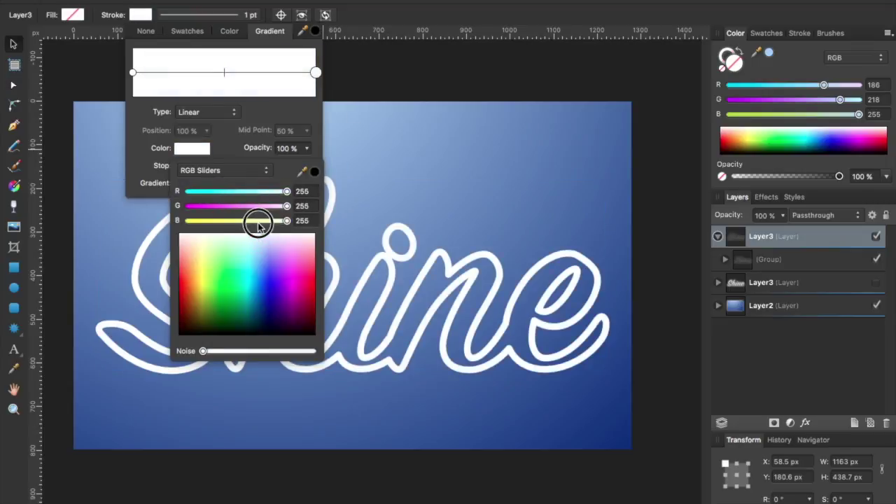
{"action": "left_click", "coordinate": [162, 78]}
Add a light blue stop (150, 200, 255) at 14% on the stroke gradient
{"action": "left_click", "coordinate": [158, 73]}
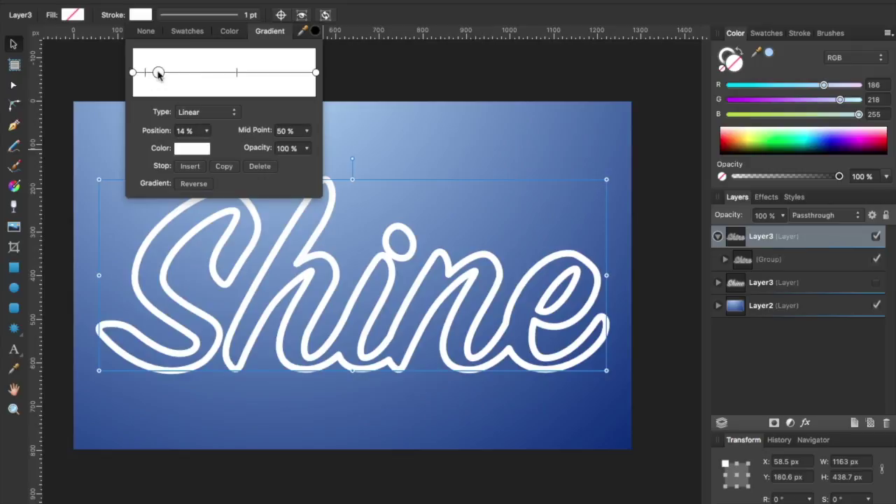
{"action": "left_click", "coordinate": [186, 149]}
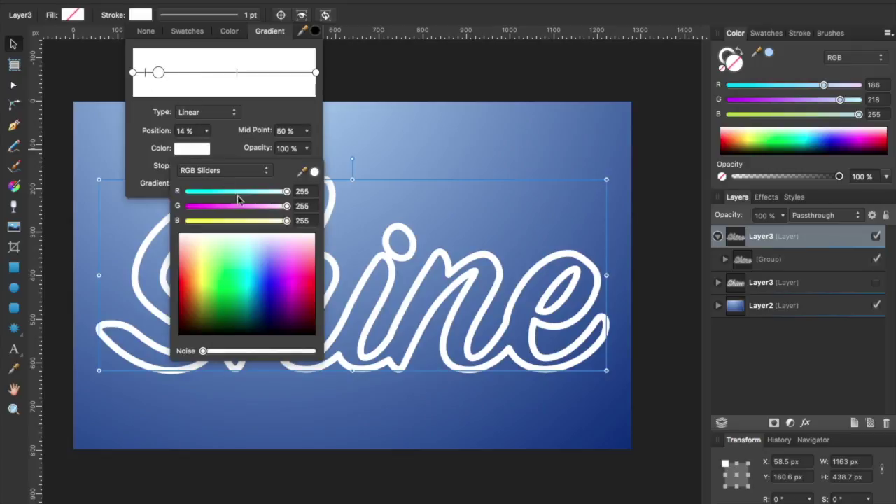
{"action": "left_click", "coordinate": [300, 191]}
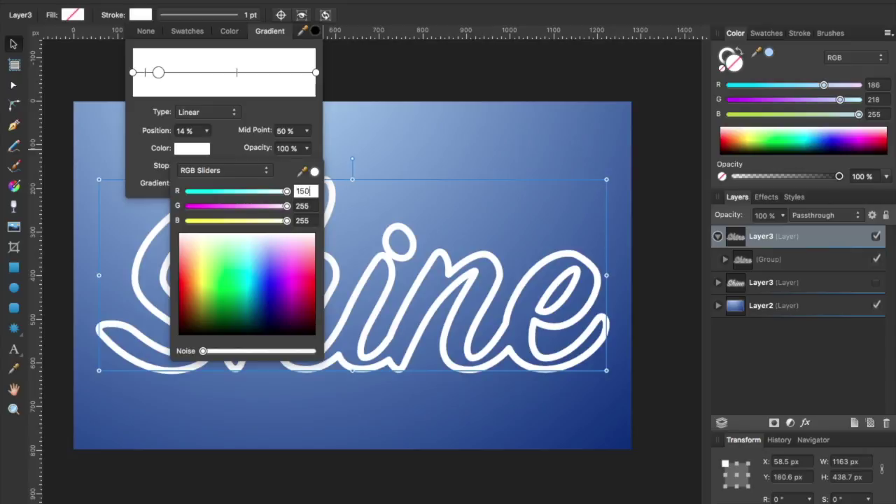
{"action": "key", "text": "Tab"}
{"action": "type", "text": "200"}
{"action": "key", "text": "Tab"}
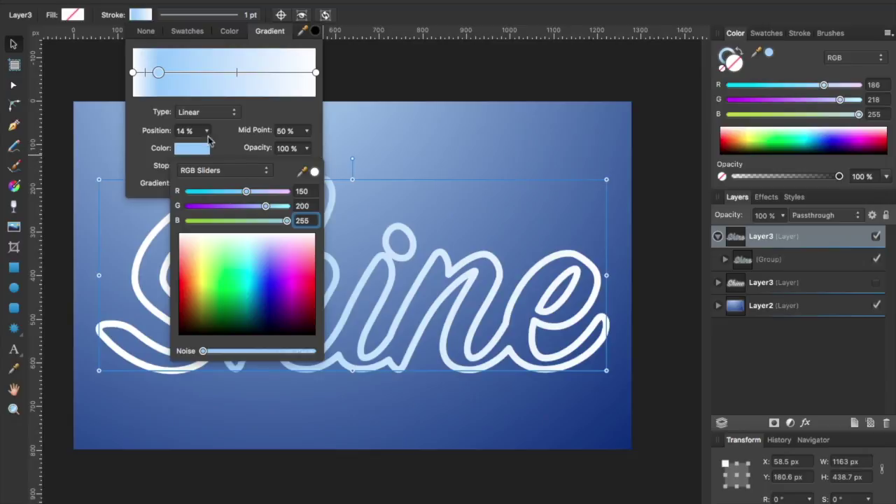
{"action": "key", "text": "Tab"}
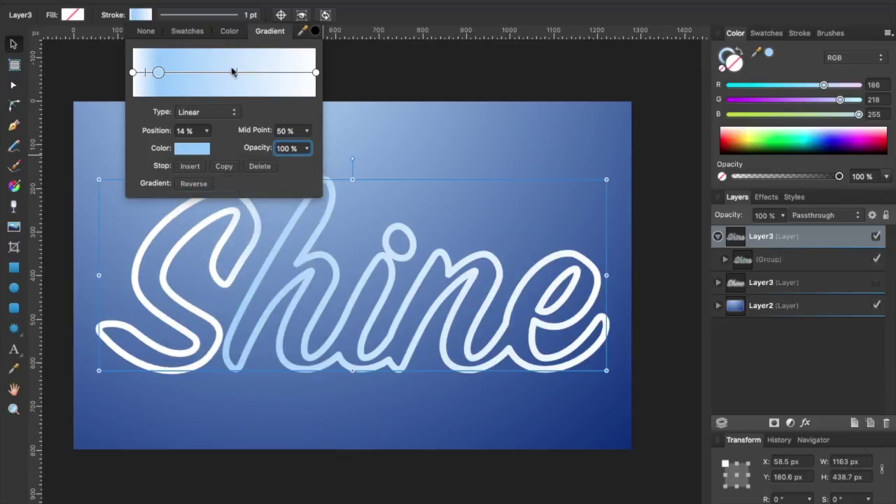
Add another light blue stop (150, 200) at 83% and a stop near the middle
{"action": "left_click", "coordinate": [273, 72]}
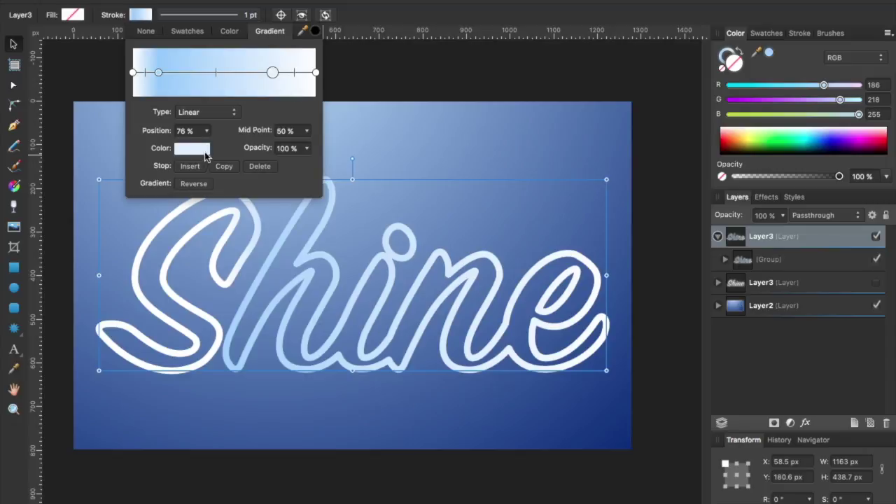
{"action": "left_click", "coordinate": [205, 155]}
{"action": "key", "text": "Tab"}
{"action": "type", "text": "15"}
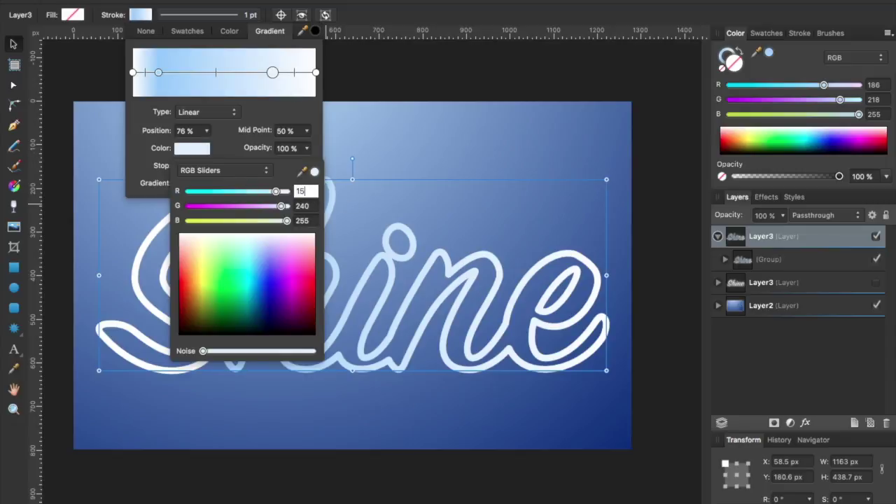
{"action": "type", "text": "0"}
{"action": "key", "text": "Tab"}
{"action": "type", "text": "200"}
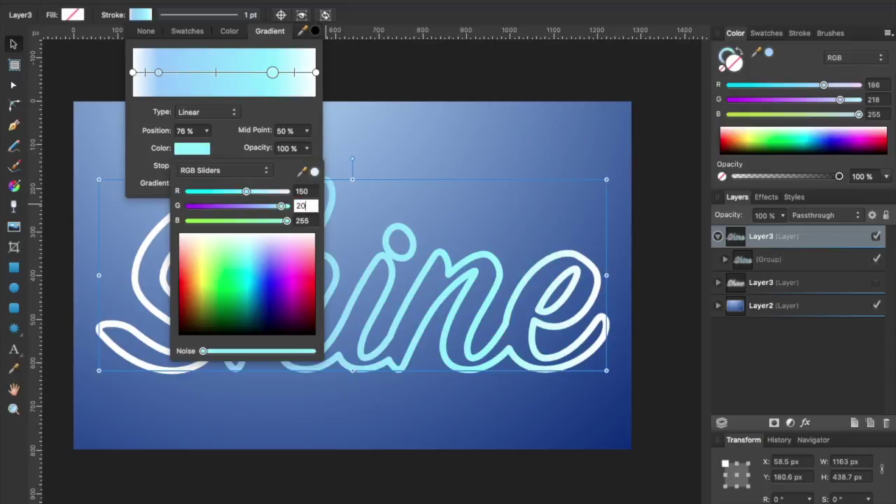
{"action": "key", "text": "Tab"}
{"action": "left_click_drag", "start_coordinate": [273, 72], "coordinate": [286, 72]}
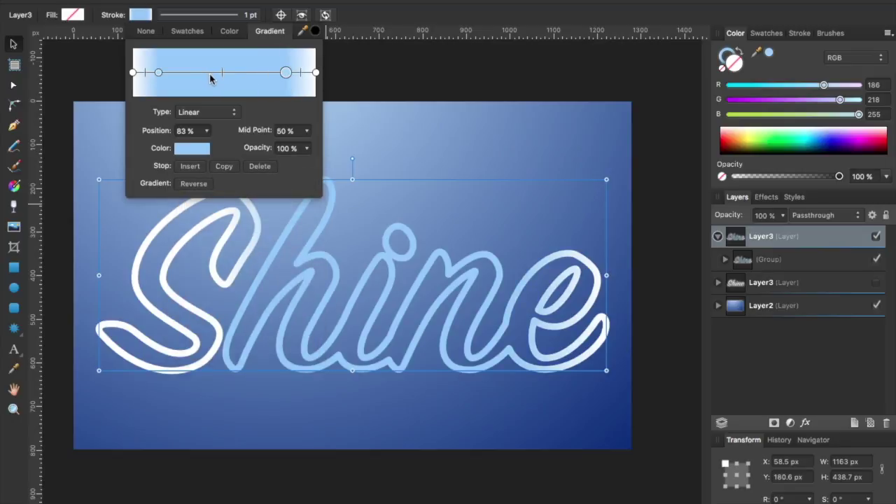
{"action": "key", "text": "Tab"}
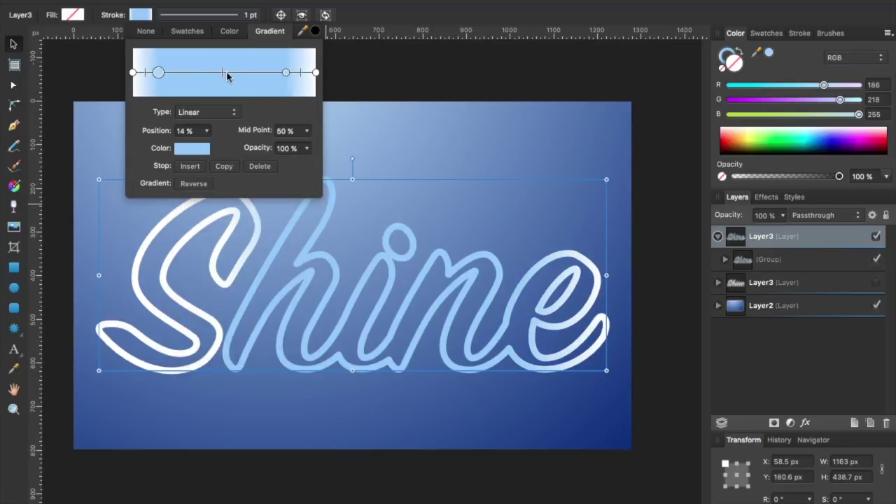
{"action": "left_click_drag", "start_coordinate": [226, 76], "coordinate": [199, 74]}
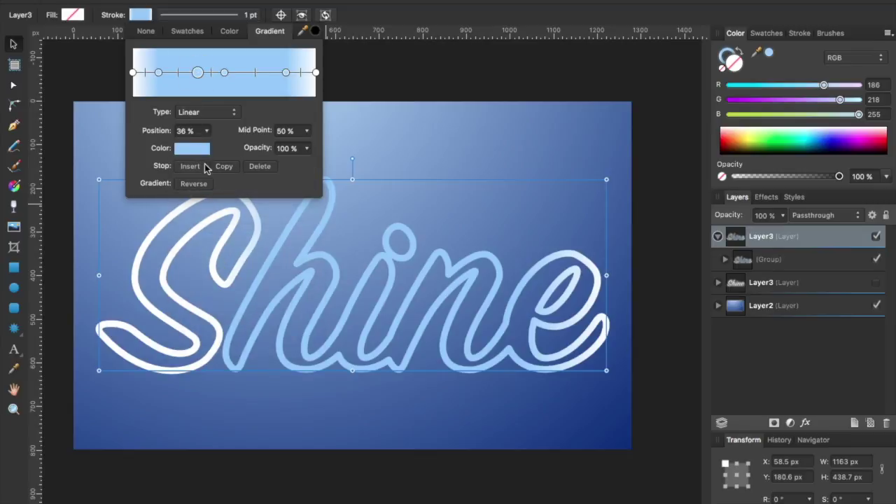
Make two stroke gradient stops white and place them at about 32% and 69%
{"action": "left_click", "coordinate": [203, 152]}
{"action": "left_click_drag", "start_coordinate": [250, 238], "coordinate": [217, 226]}
{"action": "left_click", "coordinate": [261, 73]}
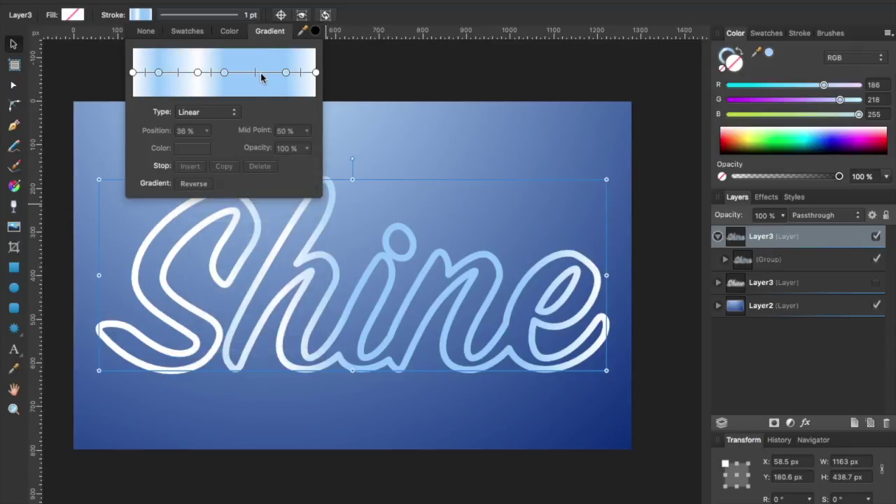
{"action": "left_click", "coordinate": [203, 150]}
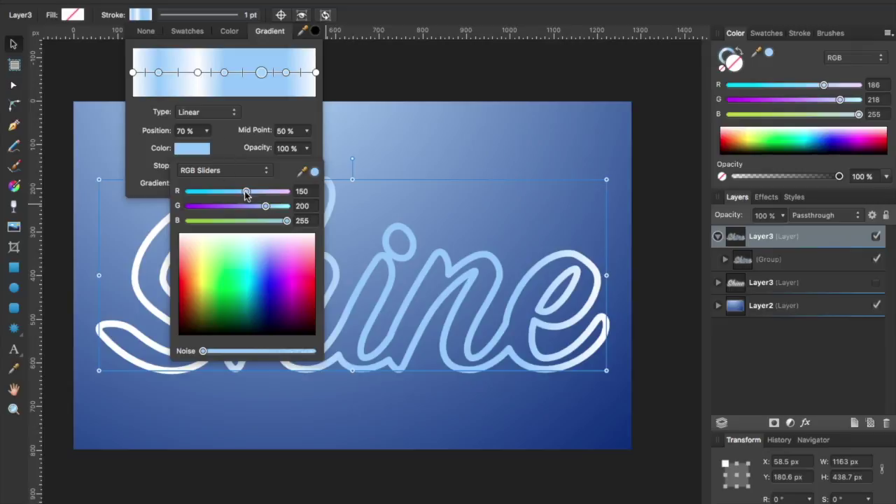
{"action": "mouse_move", "coordinate": [245, 191]}
{"action": "left_mouse_down"}
{"action": "mouse_move", "coordinate": [288, 191]}
{"action": "mouse_move", "coordinate": [288, 206]}
{"action": "left_mouse_up"}
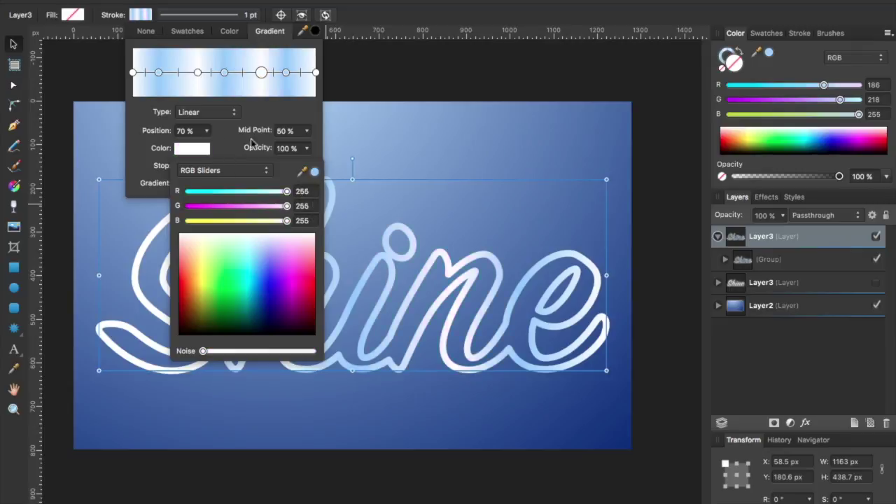
{"action": "mouse_move", "coordinate": [198, 72]}
{"action": "left_mouse_down"}
{"action": "mouse_move", "coordinate": [178, 74]}
{"action": "mouse_move", "coordinate": [193, 75]}
{"action": "left_mouse_up"}
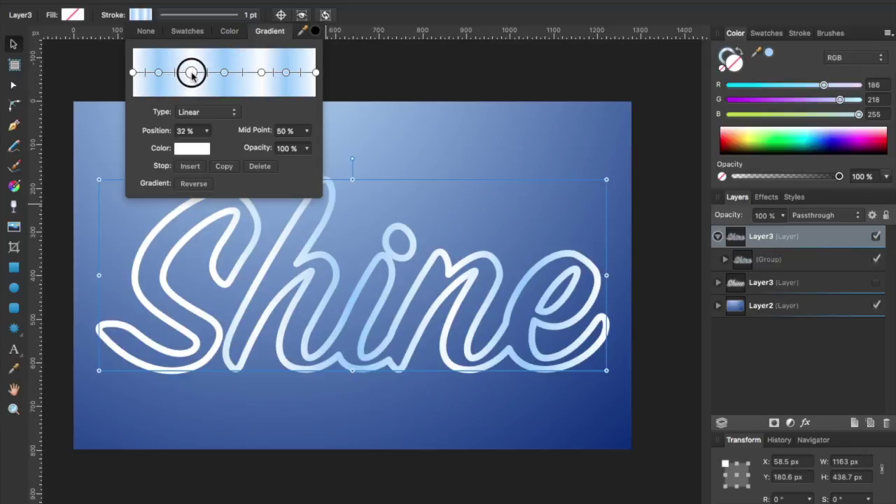
{"action": "left_click_drag", "start_coordinate": [260, 74], "coordinate": [255, 75]}
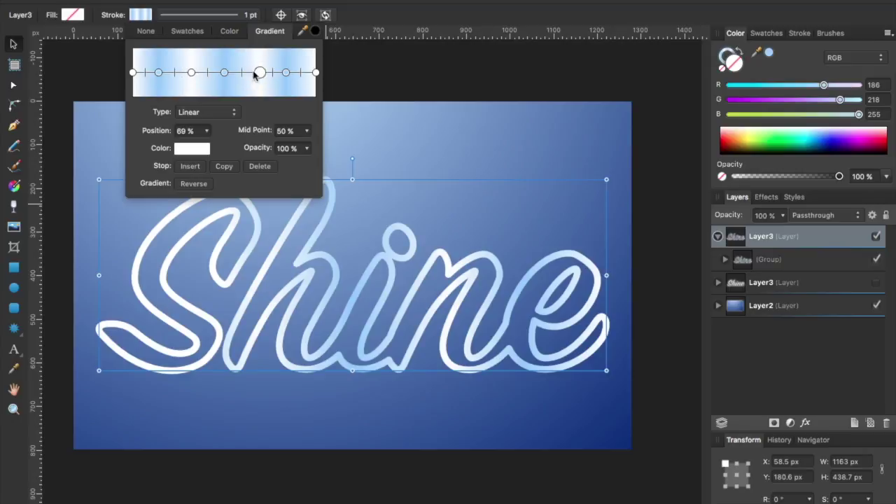
Add a white stop at 35%, move a stop to 86%, and deselect everything
{"action": "left_click", "coordinate": [226, 74]}
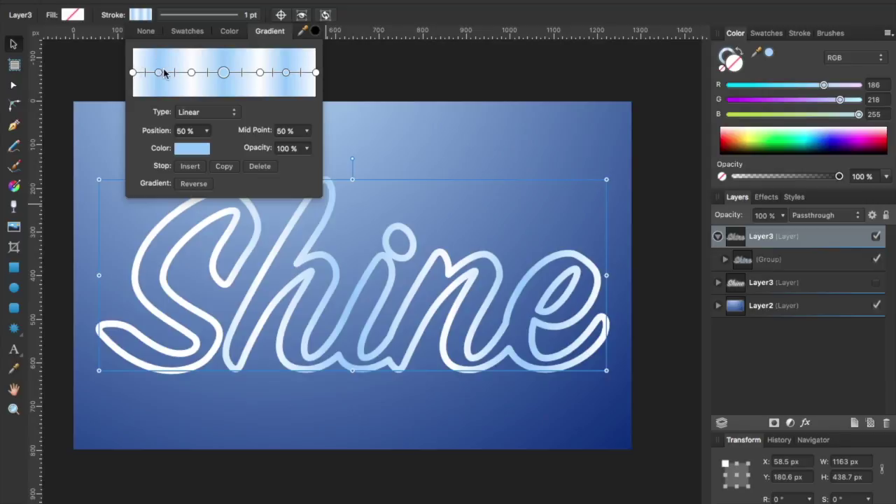
{"action": "left_click_drag", "start_coordinate": [146, 73], "coordinate": [173, 76]}
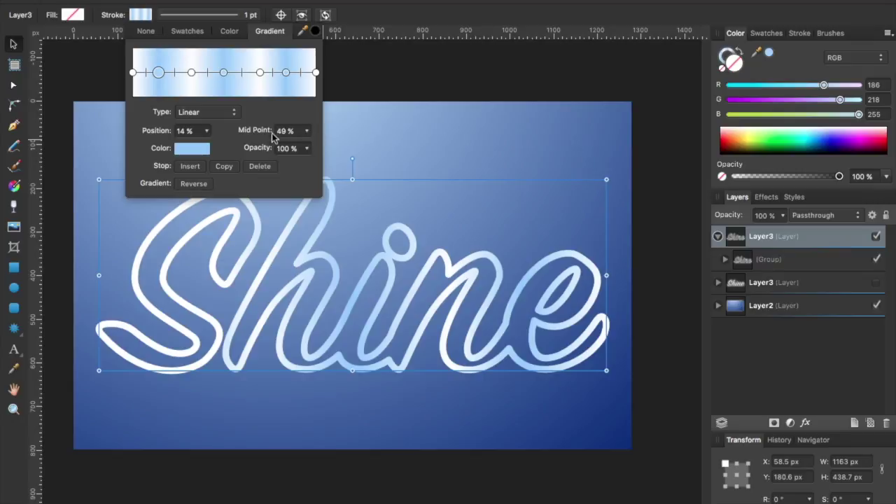
{"action": "left_click", "coordinate": [207, 78]}
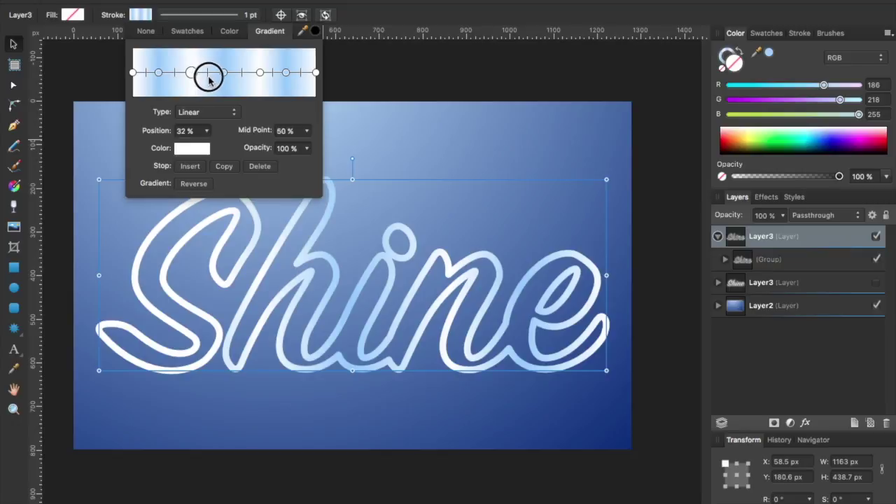
{"action": "left_click_drag", "start_coordinate": [208, 78], "coordinate": [196, 78]}
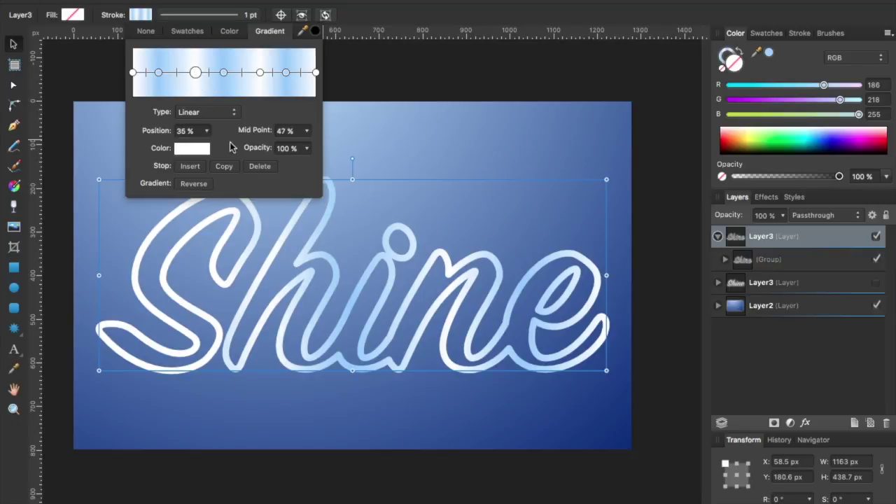
{"action": "left_click", "coordinate": [223, 73]}
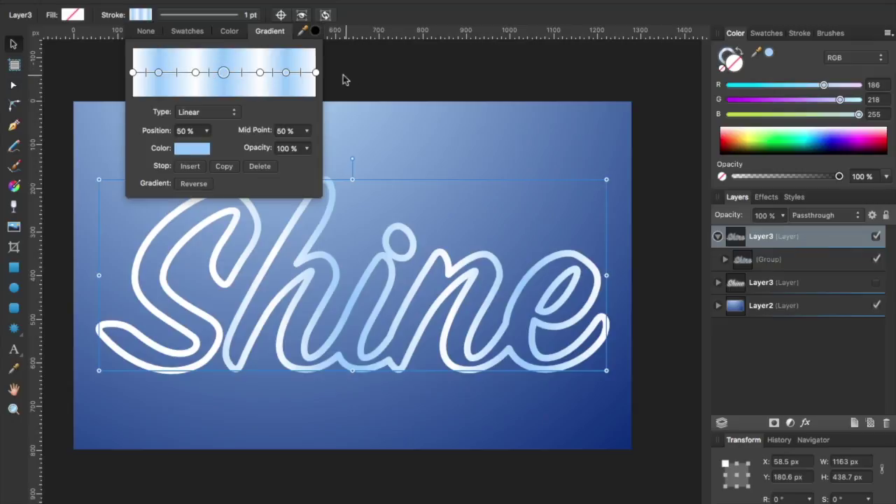
{"action": "left_click_drag", "start_coordinate": [289, 76], "coordinate": [293, 74]}
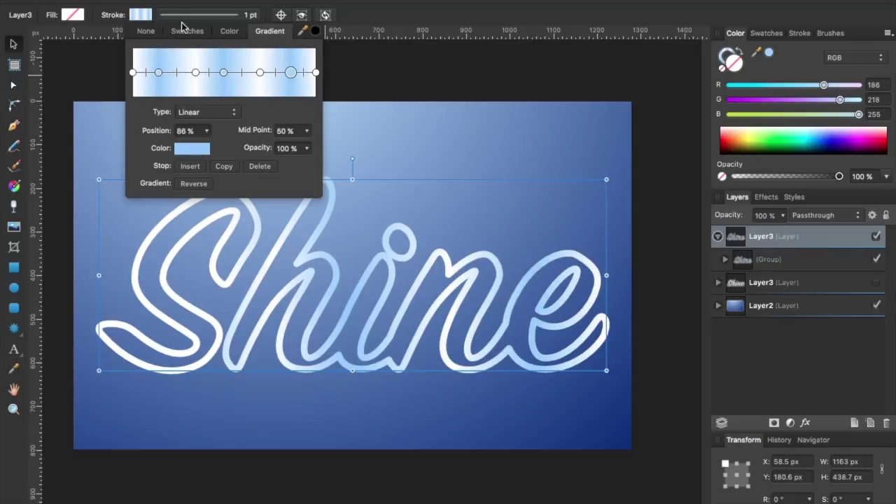
{"action": "left_click", "coordinate": [360, 72]}
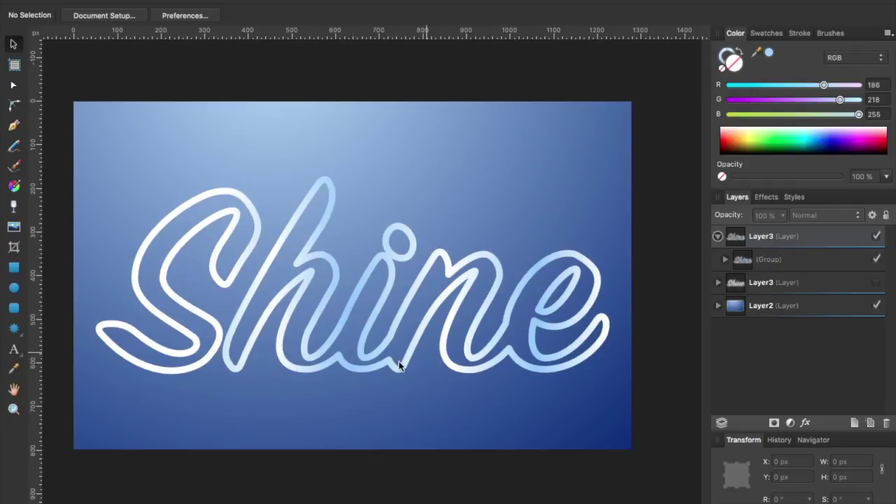
Redirect the outline's stroke gradient vertically, from the top of the letters down to their base
{"action": "left_click", "coordinate": [14, 187]}
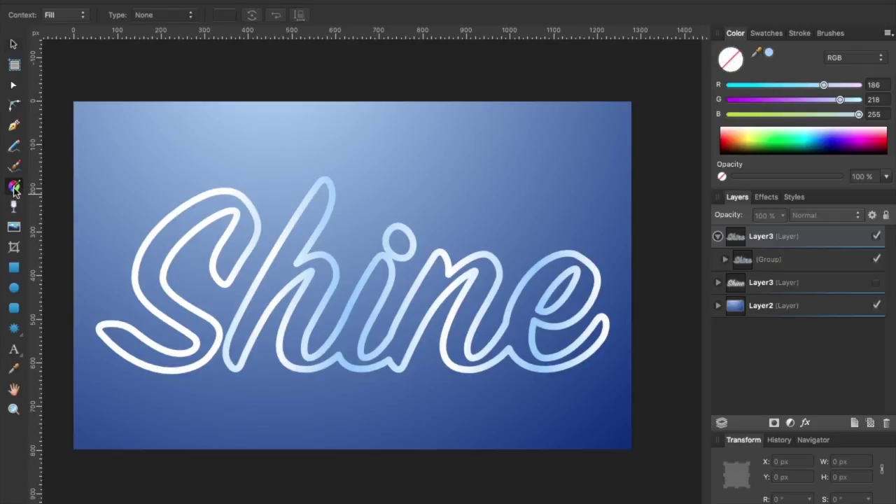
{"action": "left_click", "coordinate": [52, 15]}
{"action": "left_click", "coordinate": [56, 26]}
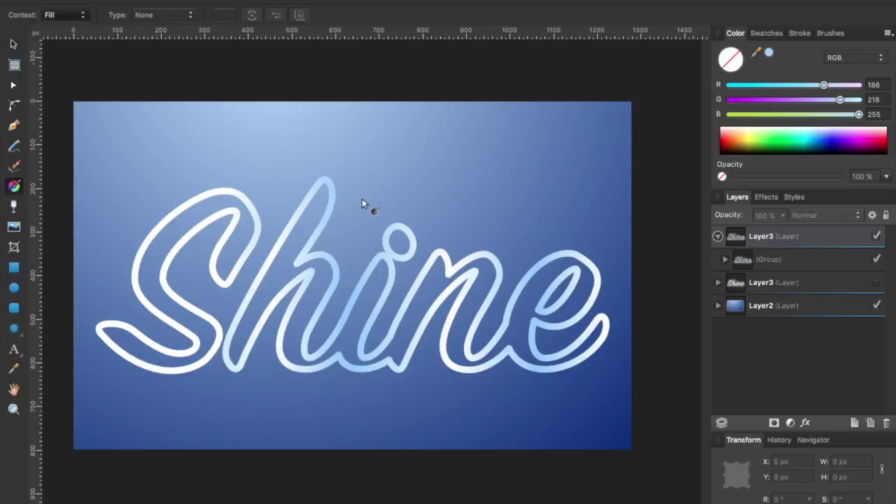
{"action": "left_click_drag", "start_coordinate": [339, 306], "coordinate": [342, 382]}
{"action": "left_click", "coordinate": [352, 311]}
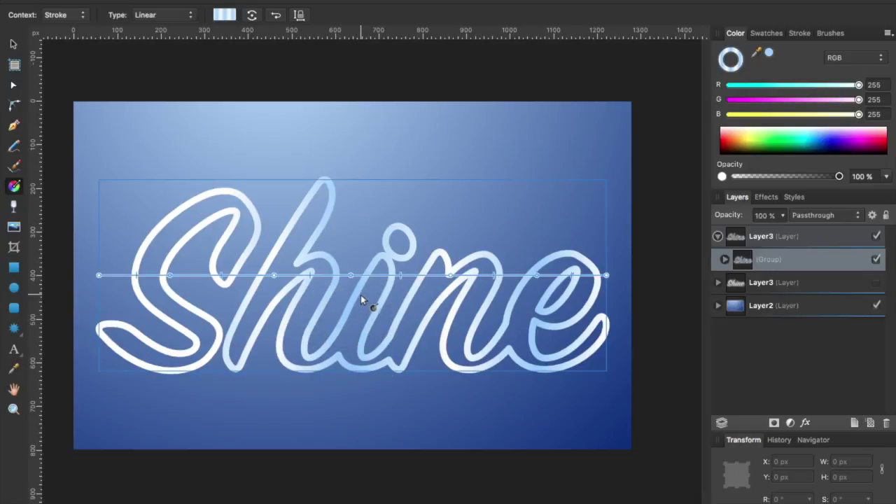
{"action": "mouse_move", "coordinate": [99, 275]}
{"action": "left_mouse_down"}
{"action": "mouse_move", "coordinate": [333, 172]}
{"action": "mouse_move", "coordinate": [345, 180]}
{"action": "left_mouse_up"}
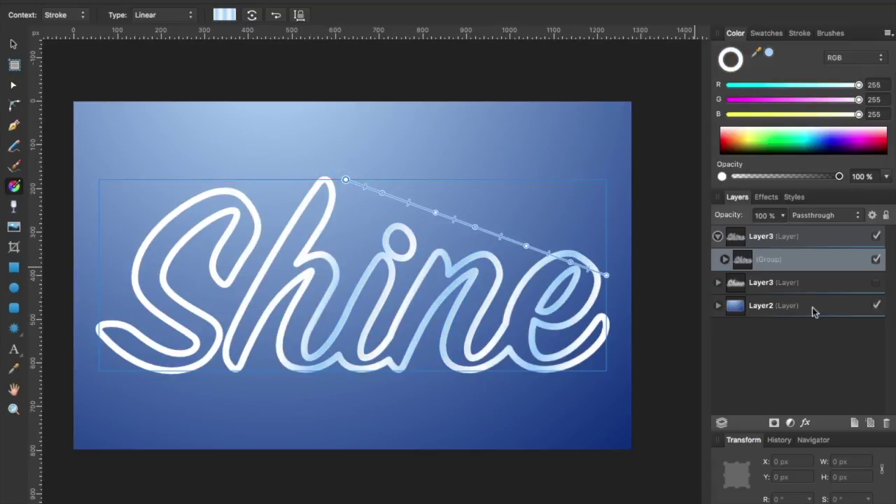
{"action": "mouse_move", "coordinate": [606, 275]}
{"action": "left_mouse_down"}
{"action": "mouse_move", "coordinate": [410, 374]}
{"action": "mouse_move", "coordinate": [348, 377]}
{"action": "left_mouse_up"}
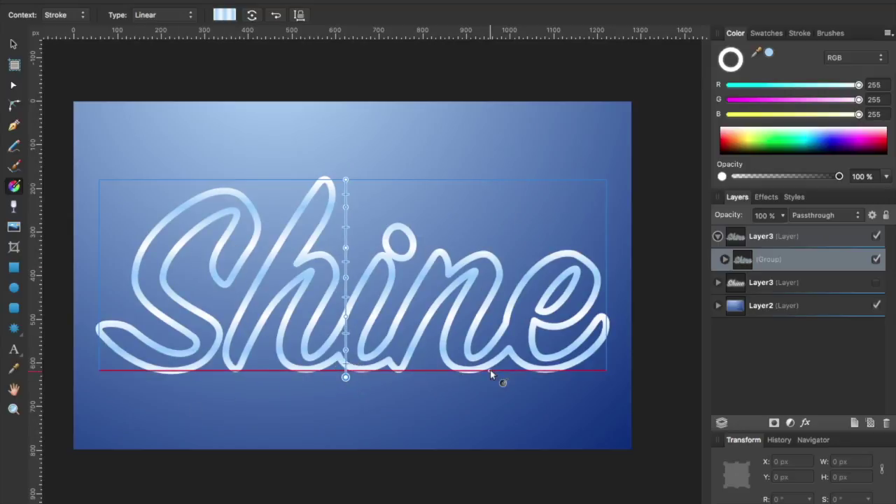
{"action": "left_click", "coordinate": [795, 282]}
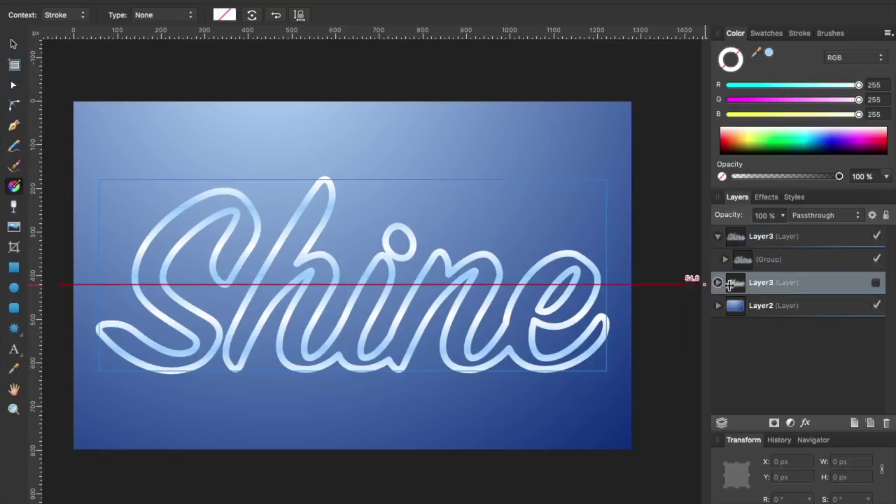
Show the lower Layer3, hide the outlined layer and group, and remove the lettering's black stroke
{"action": "left_click", "coordinate": [876, 282]}
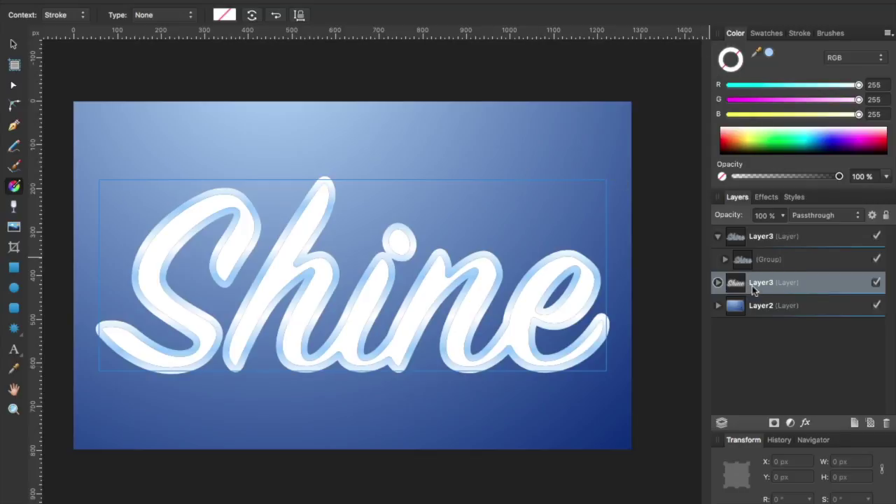
{"action": "left_click", "coordinate": [876, 236]}
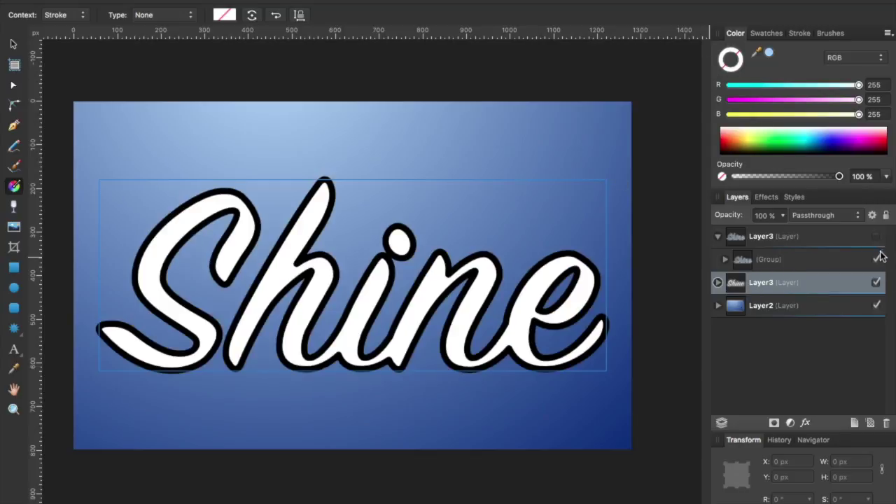
{"action": "left_click", "coordinate": [877, 259]}
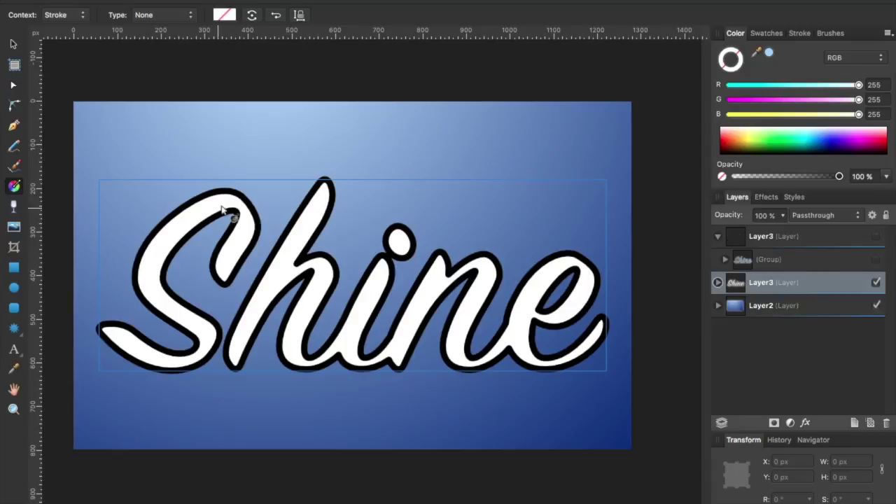
{"action": "left_click", "coordinate": [12, 43]}
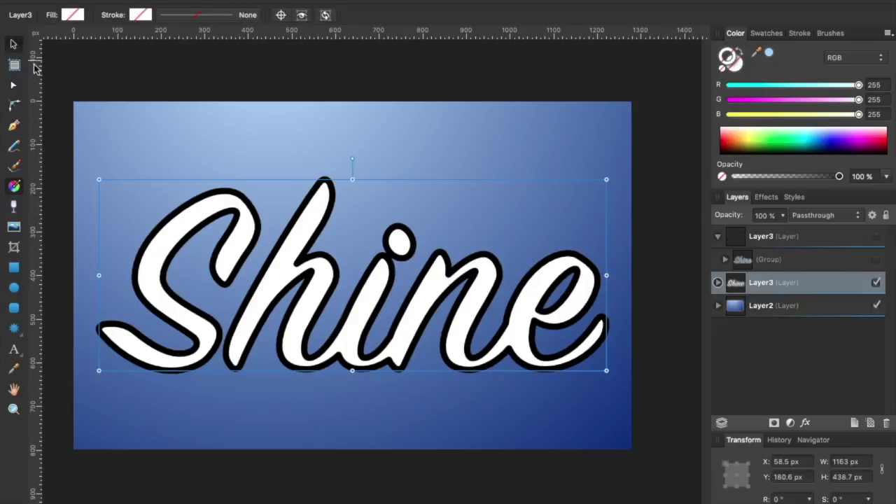
{"action": "left_click", "coordinate": [152, 236]}
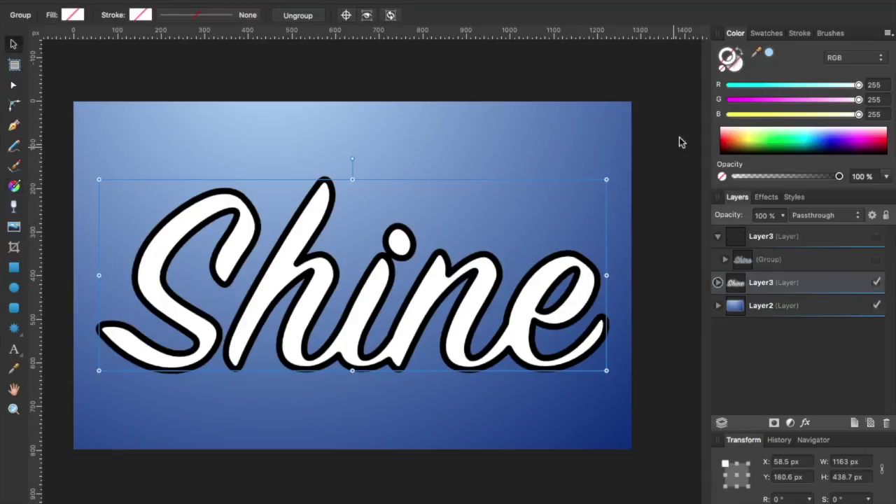
{"action": "left_click", "coordinate": [725, 70]}
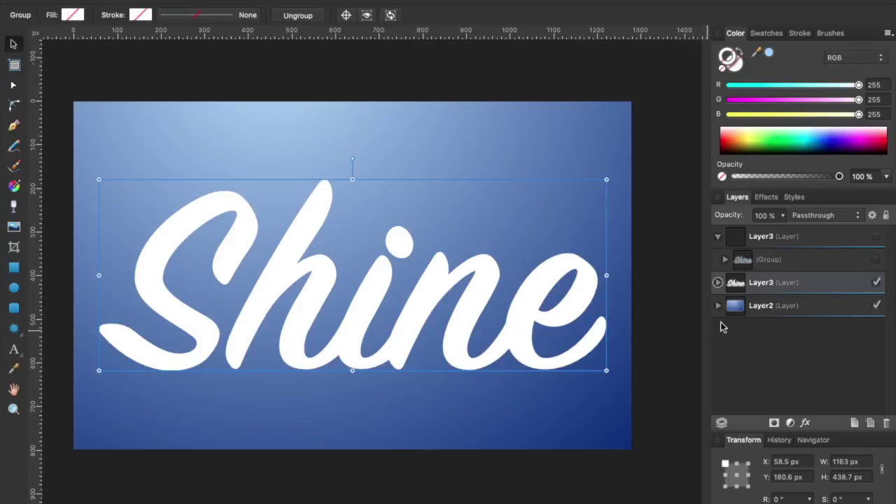
{"action": "left_click", "coordinate": [14, 186]}
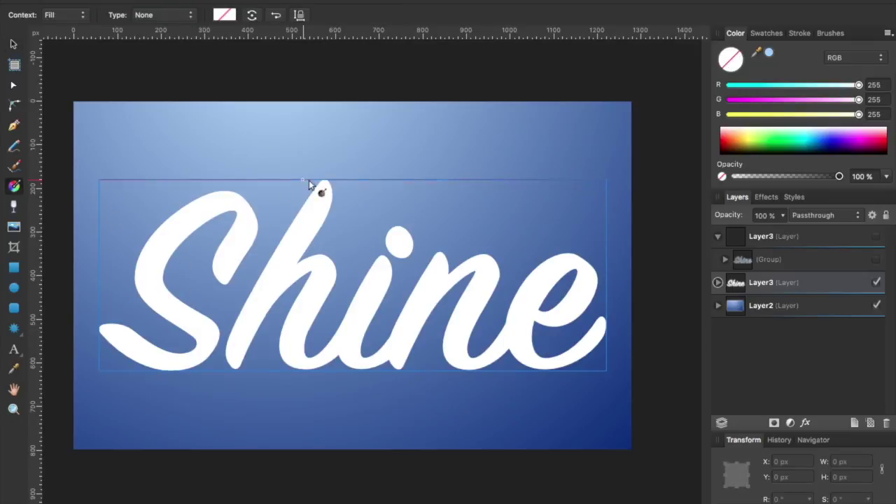
Apply a vertical linear fill gradient down the Shine letters with a white bottom stop
{"action": "left_click_drag", "start_coordinate": [329, 180], "coordinate": [333, 370]}
{"action": "left_click", "coordinate": [219, 15]}
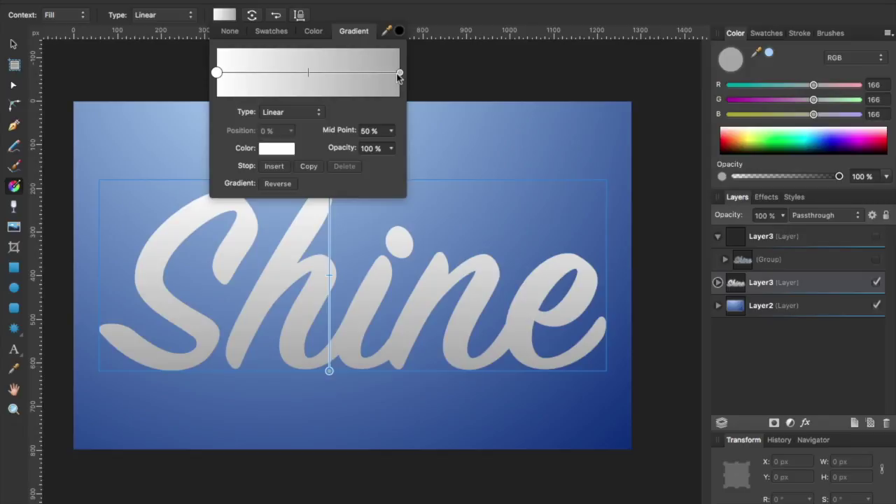
{"action": "left_click", "coordinate": [399, 72]}
{"action": "left_click", "coordinate": [277, 149]}
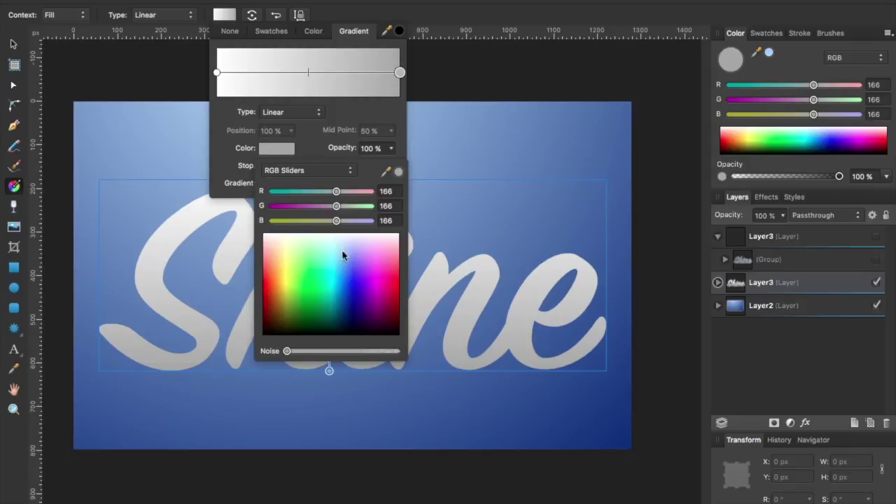
{"action": "left_click_drag", "start_coordinate": [337, 192], "coordinate": [372, 221]}
{"action": "left_click", "coordinate": [217, 72]}
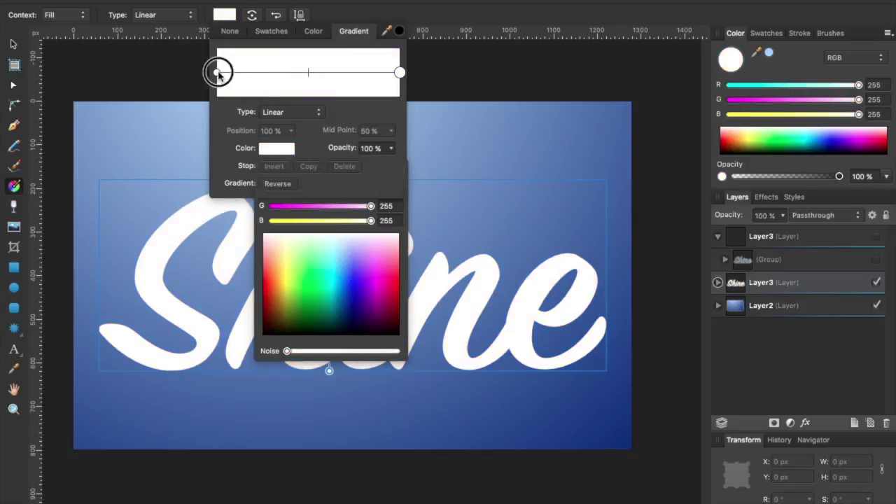
Set the top gradient stop to blue with red 150 and green 200
{"action": "left_click", "coordinate": [278, 147]}
{"action": "left_click_drag", "start_coordinate": [342, 287], "coordinate": [344, 298]}
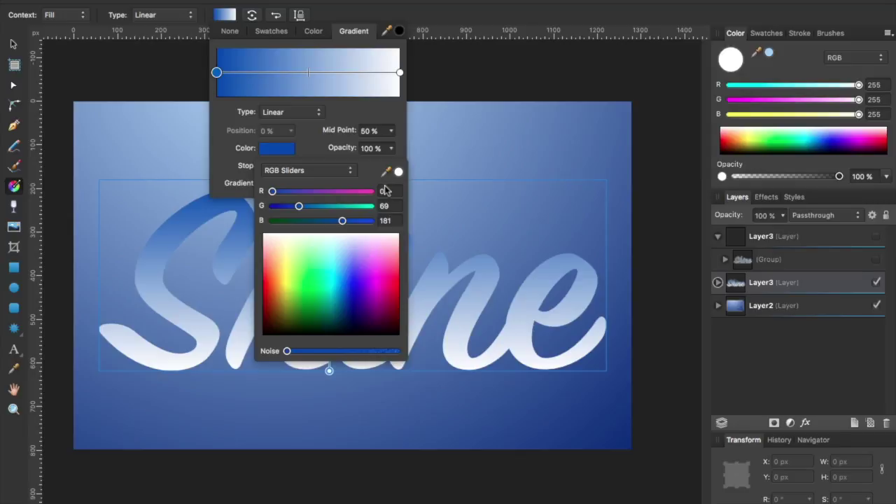
{"action": "left_click_drag", "start_coordinate": [354, 299], "coordinate": [352, 272]}
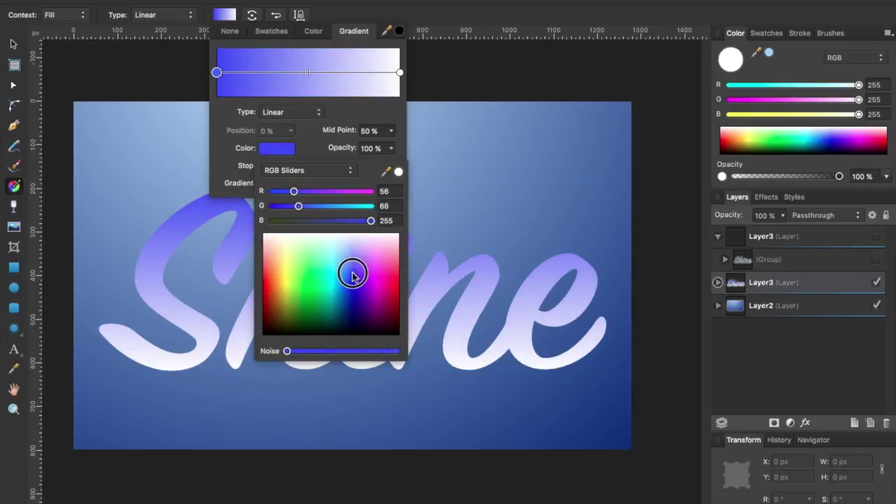
{"action": "left_click", "coordinate": [386, 191]}
{"action": "double_click", "coordinate": [386, 191]}
{"action": "type", "text": "15"}
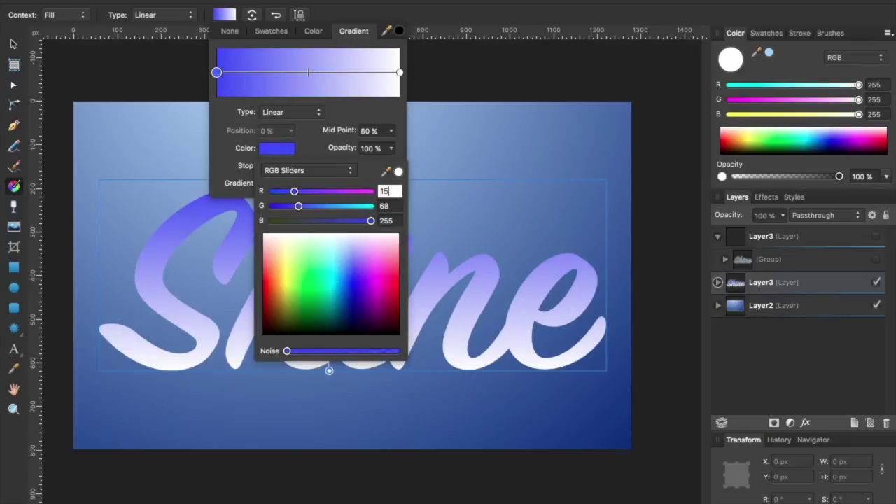
{"action": "type", "text": "0"}
{"action": "key", "text": "Tab"}
{"action": "type", "text": "200"}
{"action": "key", "text": "Tab"}
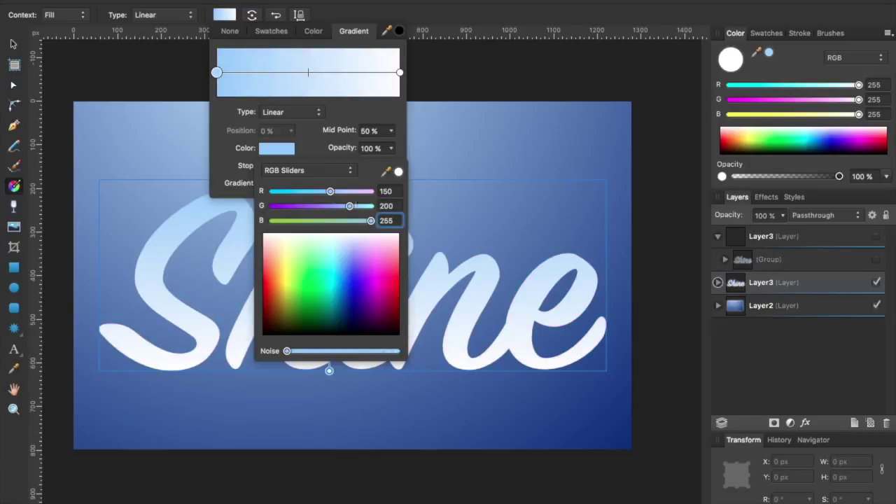
Deepen the top stop to a more saturated blue using Lightness mode
{"action": "left_click", "coordinate": [340, 171]}
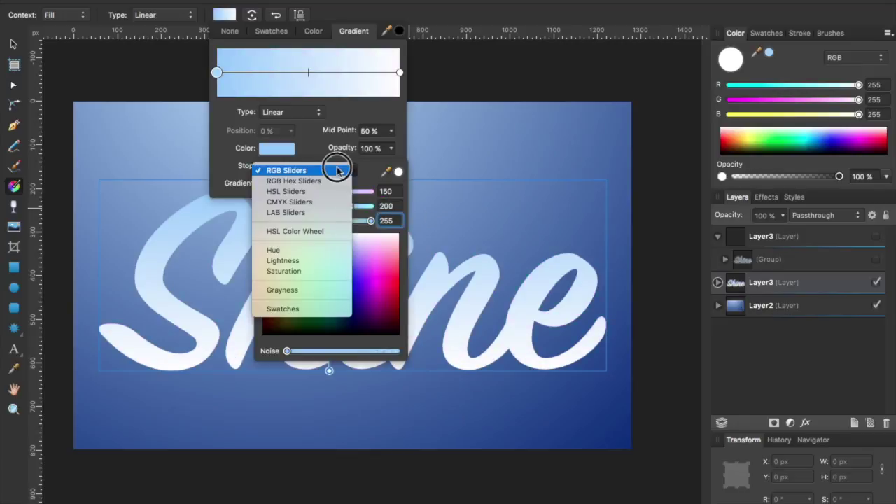
{"action": "left_click", "coordinate": [310, 261]}
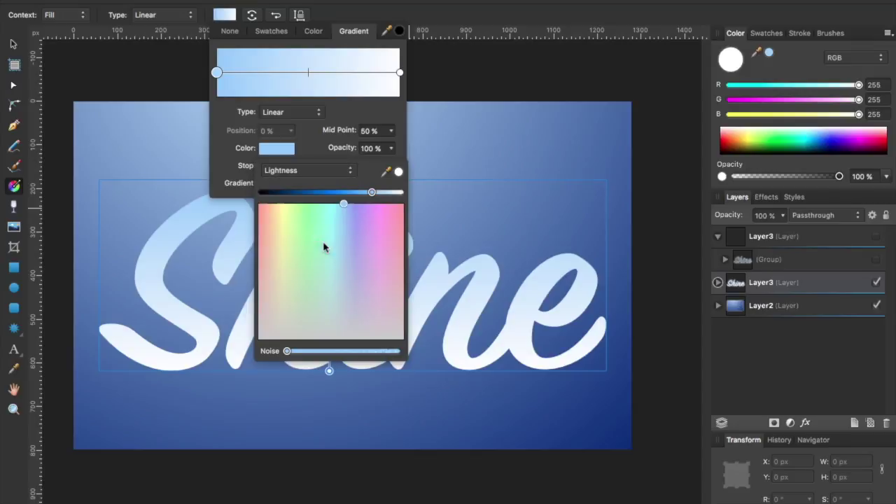
{"action": "left_click_drag", "start_coordinate": [370, 192], "coordinate": [319, 192]}
{"action": "left_click", "coordinate": [350, 112]}
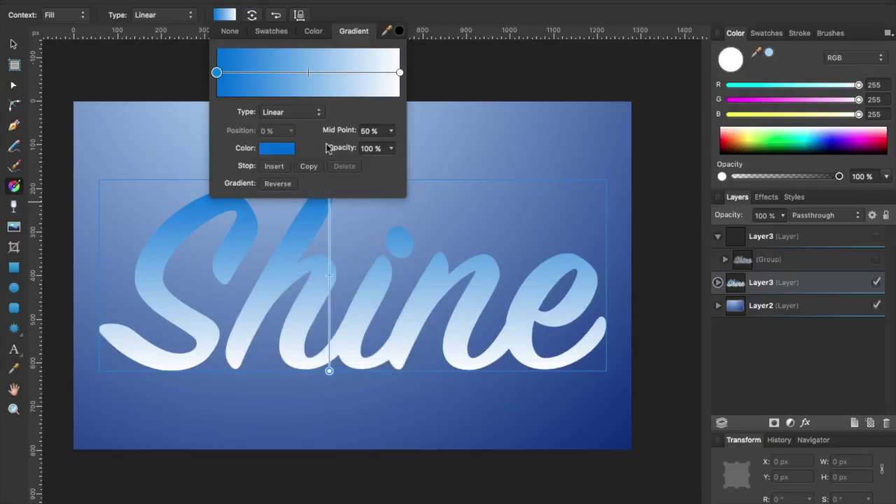
{"action": "left_click", "coordinate": [370, 20]}
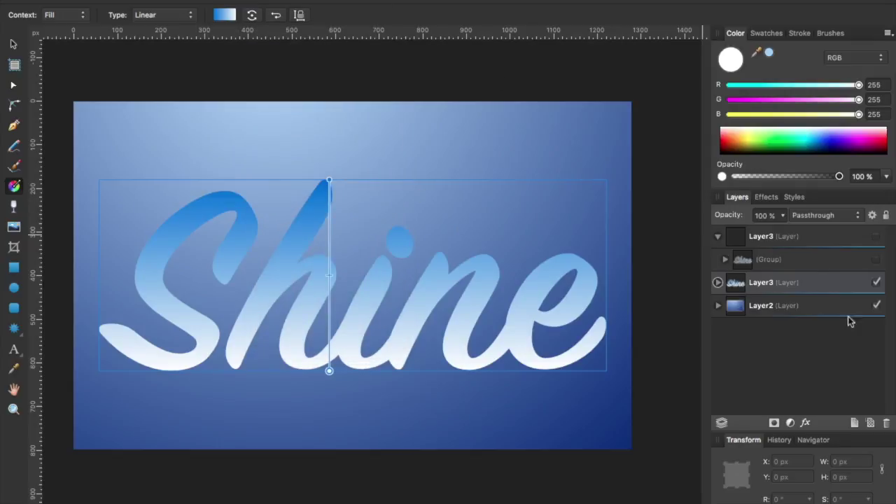
Show the glossy outline group again and place a duplicate of the top Layer3 just above Layer2
{"action": "left_click", "coordinate": [877, 259]}
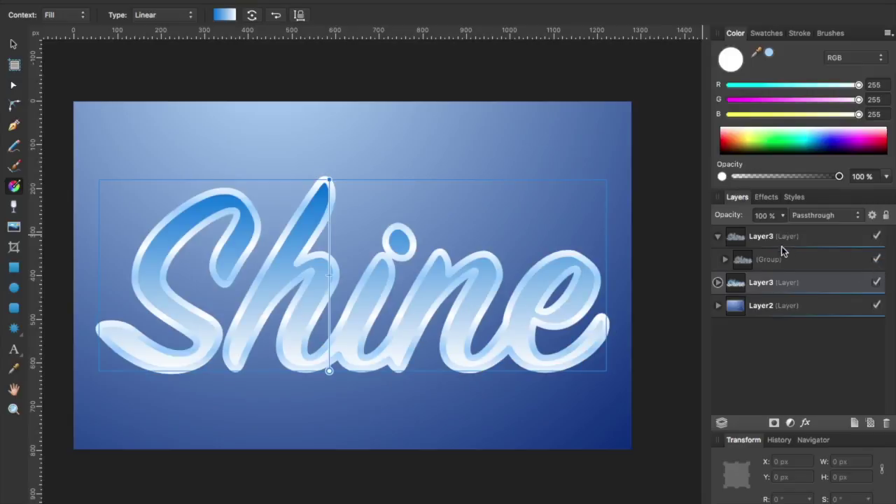
{"action": "left_click", "coordinate": [717, 236]}
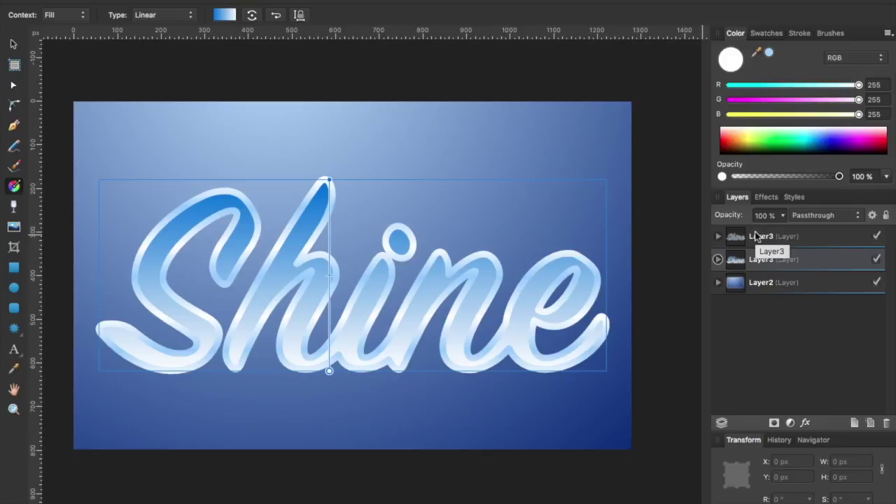
{"action": "right_click", "coordinate": [752, 236]}
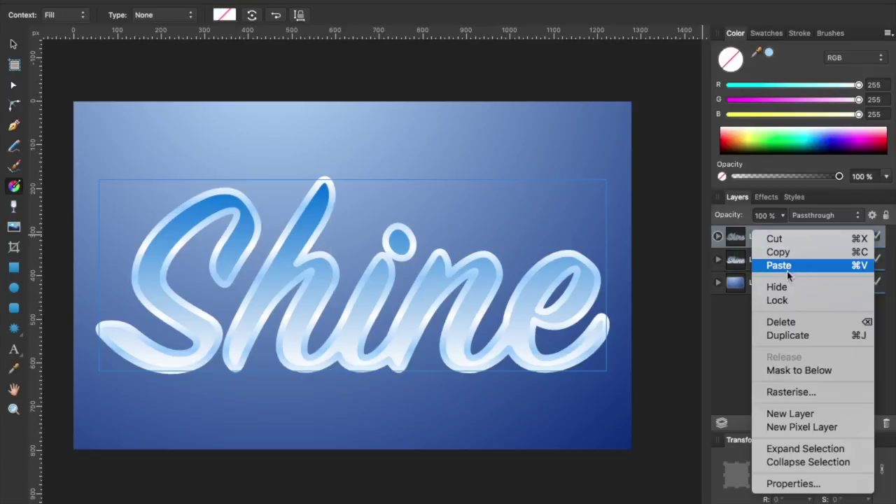
{"action": "left_click", "coordinate": [787, 335]}
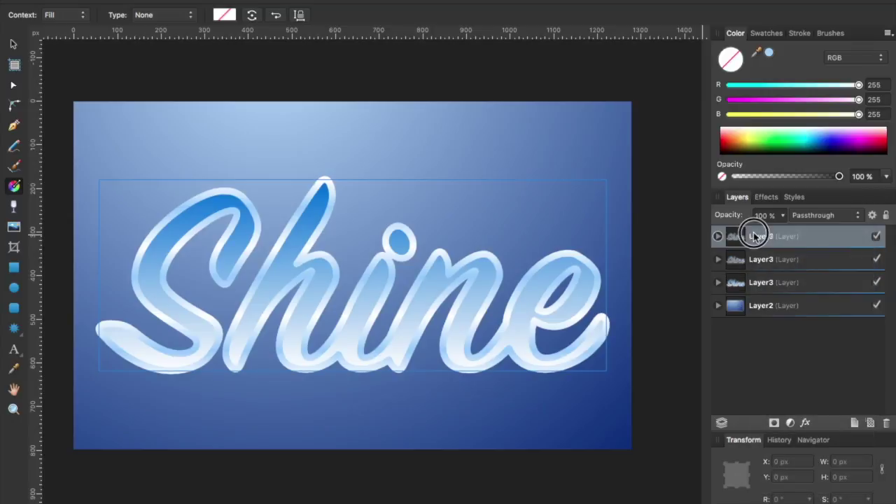
{"action": "left_click_drag", "start_coordinate": [755, 236], "coordinate": [736, 294]}
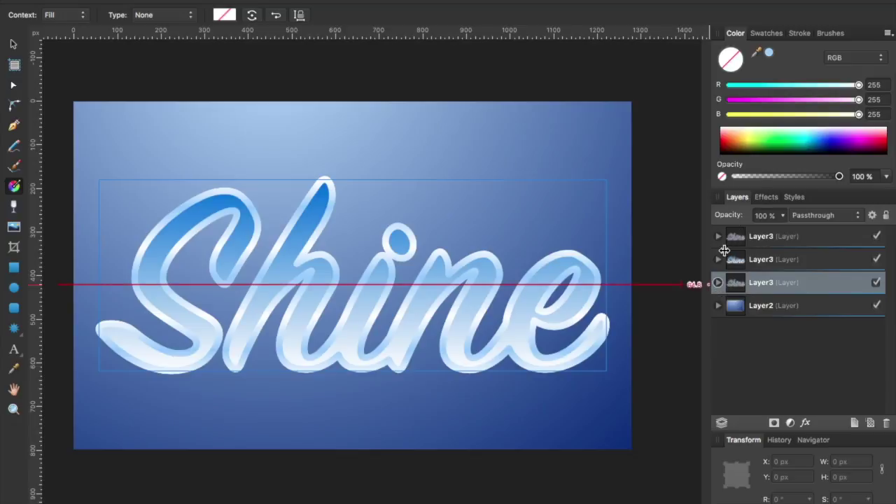
Hide the top two Layer3 rows so only the third Shine layer's outline lettering shows
{"action": "left_click", "coordinate": [875, 258]}
{"action": "left_click", "coordinate": [876, 235]}
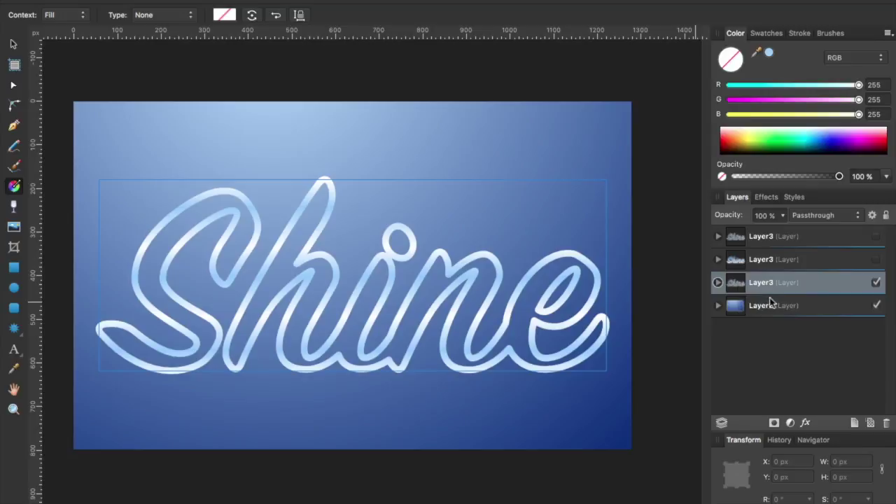
{"action": "double_click", "coordinate": [761, 282]}
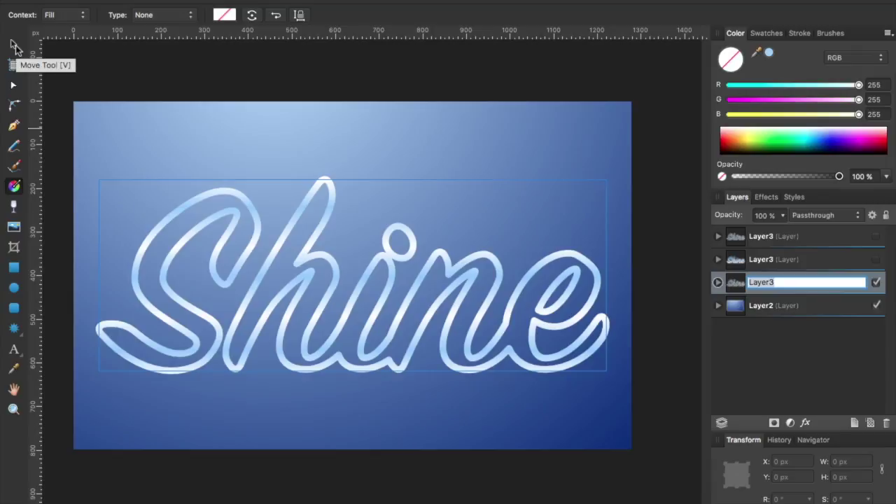
{"action": "left_click", "coordinate": [21, 186]}
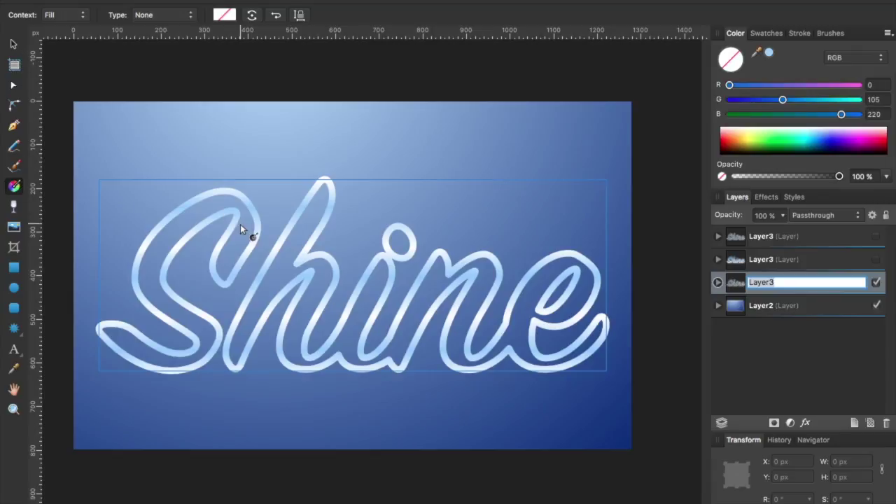
{"action": "left_click", "coordinate": [254, 239]}
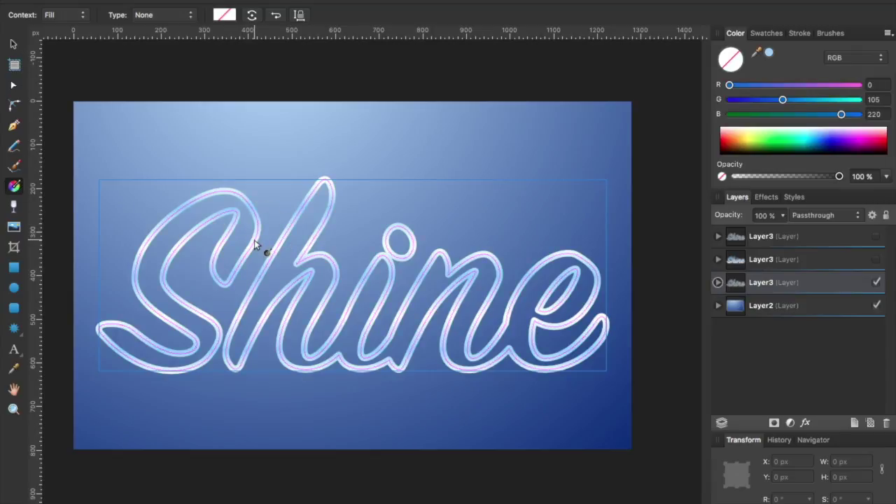
{"action": "left_click", "coordinate": [70, 15]}
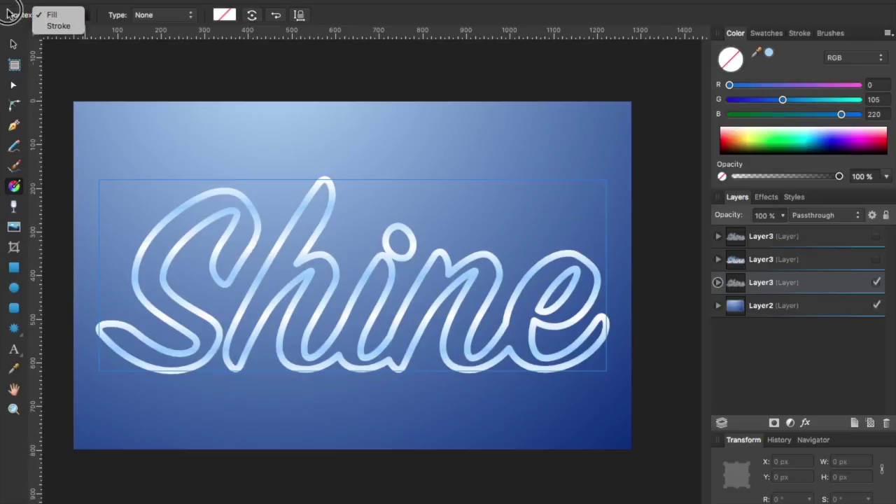
In the stroke's gradient, set the 86% stop to a Gray value of 20
{"action": "left_click", "coordinate": [58, 26]}
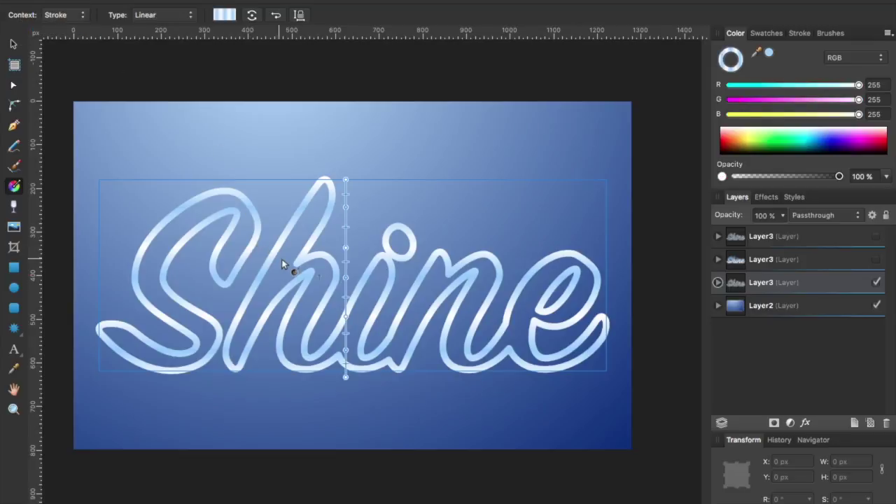
{"action": "left_click", "coordinate": [225, 15]}
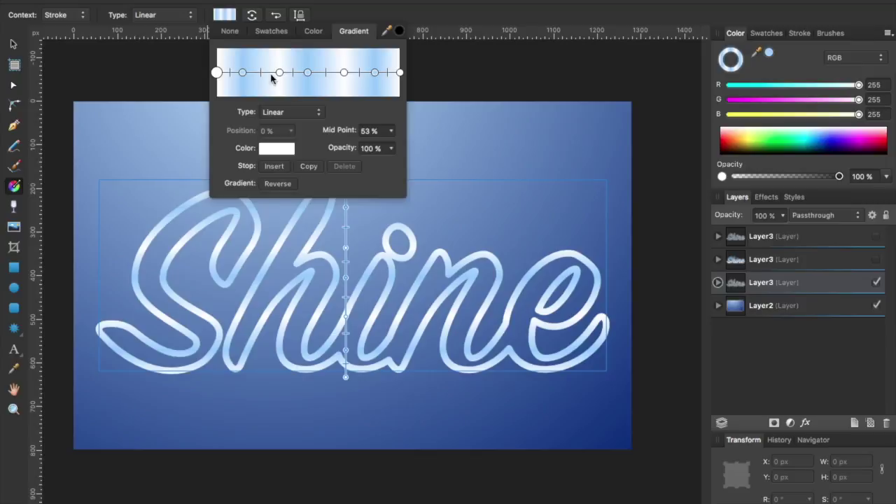
{"action": "left_click", "coordinate": [242, 72]}
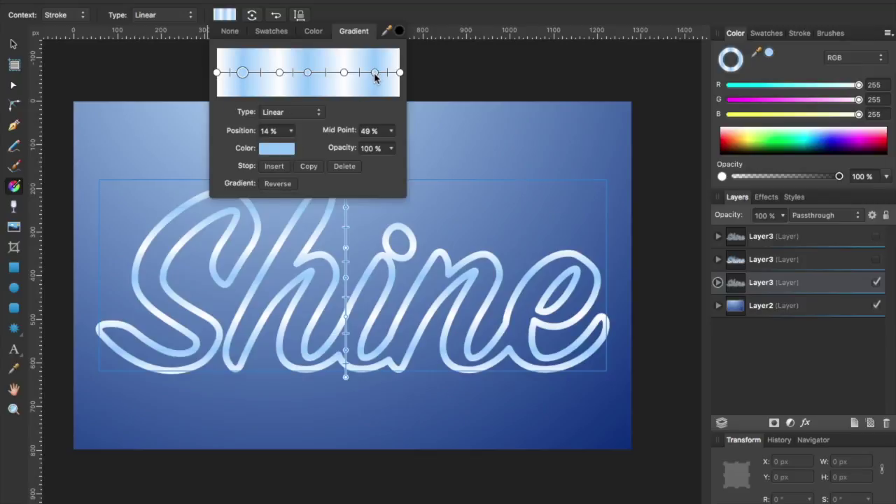
{"action": "left_click", "coordinate": [374, 73]}
{"action": "left_click", "coordinate": [287, 149]}
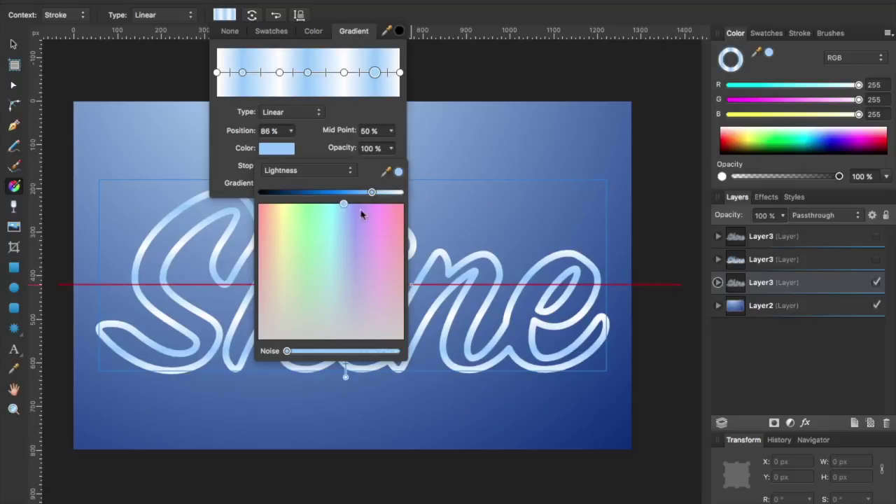
{"action": "left_click", "coordinate": [329, 173]}
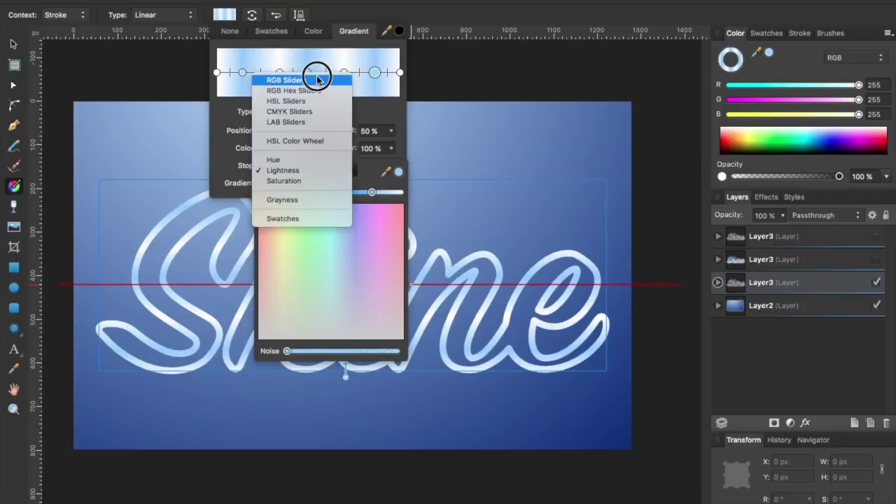
{"action": "left_click", "coordinate": [314, 79]}
{"action": "left_click", "coordinate": [311, 170]}
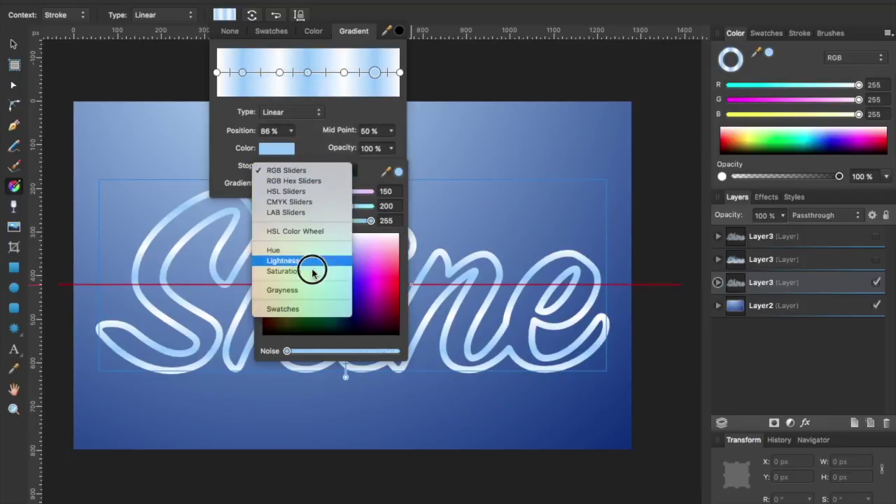
{"action": "left_click", "coordinate": [311, 289]}
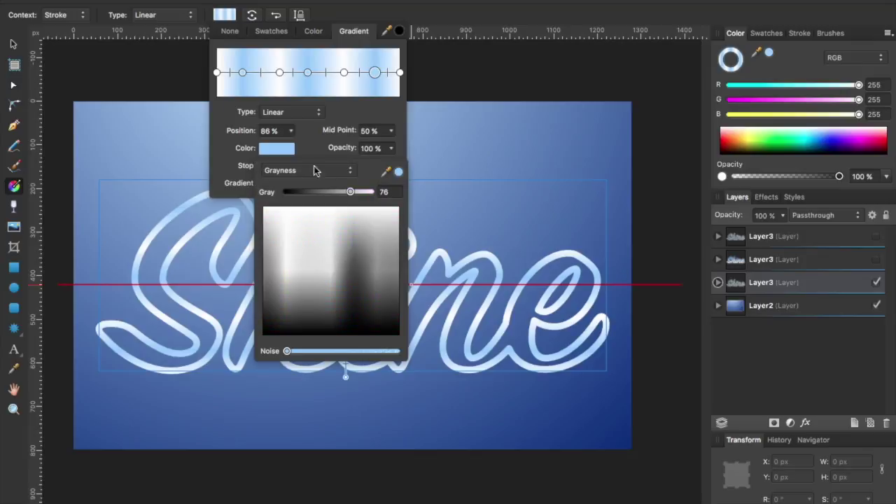
{"action": "left_click", "coordinate": [386, 192]}
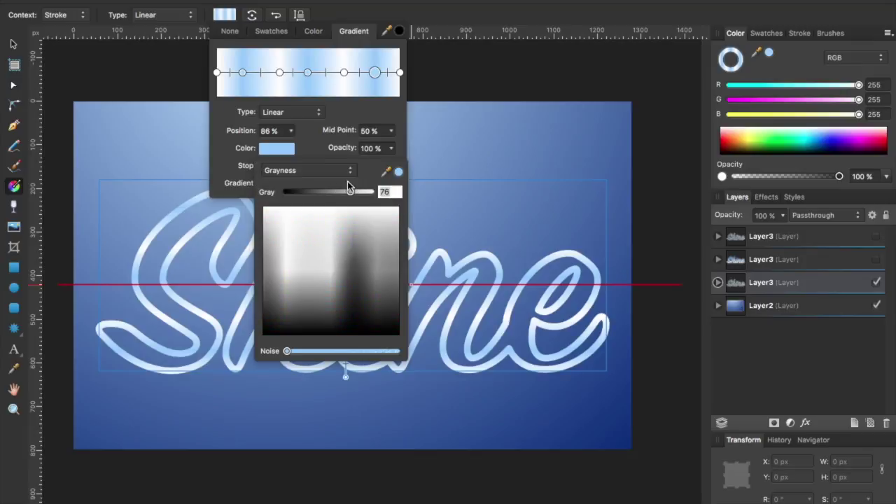
{"action": "type", "text": "1"}
{"action": "type", "text": "0"}
{"action": "key", "text": "Return"}
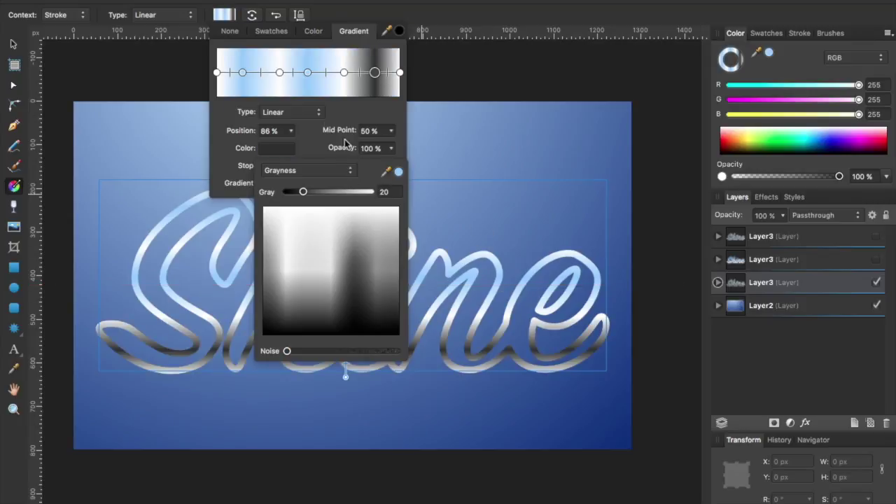
Set the 50% stop to Gray 25 and the 14% stop to Gray 30
{"action": "left_click", "coordinate": [308, 72]}
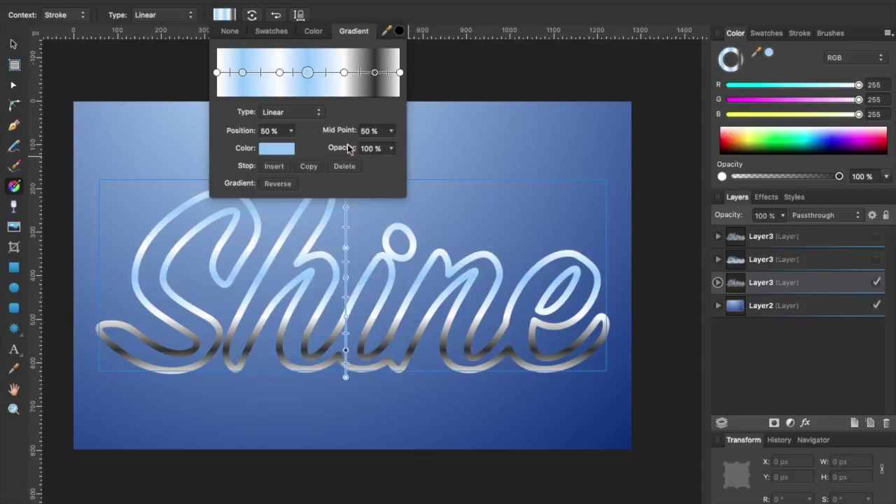
{"action": "left_click", "coordinate": [282, 155]}
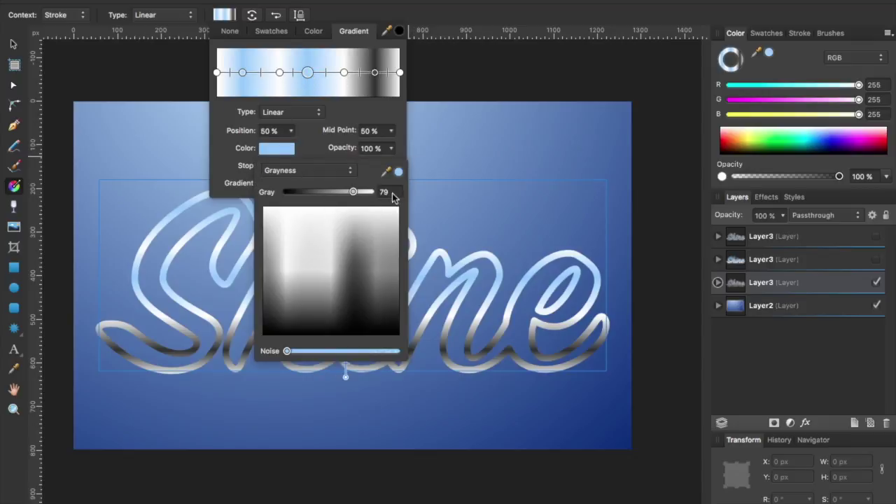
{"action": "type", "text": "25"}
{"action": "key", "text": "Return"}
{"action": "left_click", "coordinate": [242, 74]}
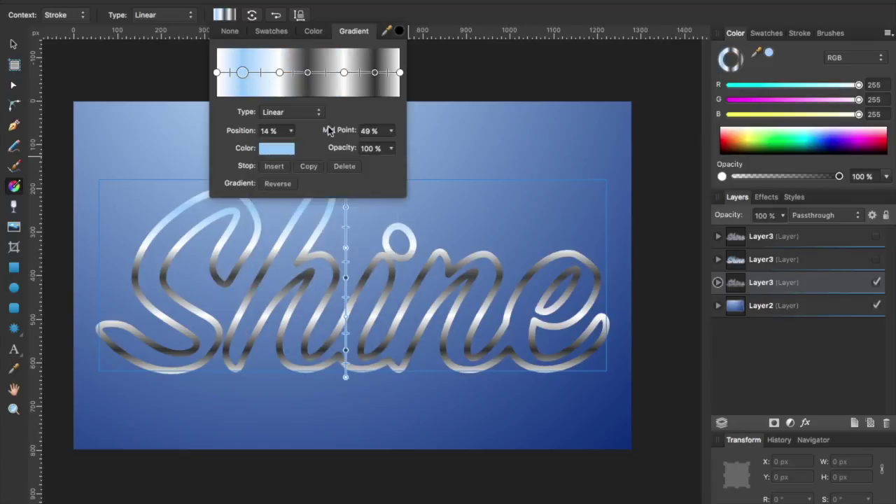
{"action": "left_click", "coordinate": [283, 154]}
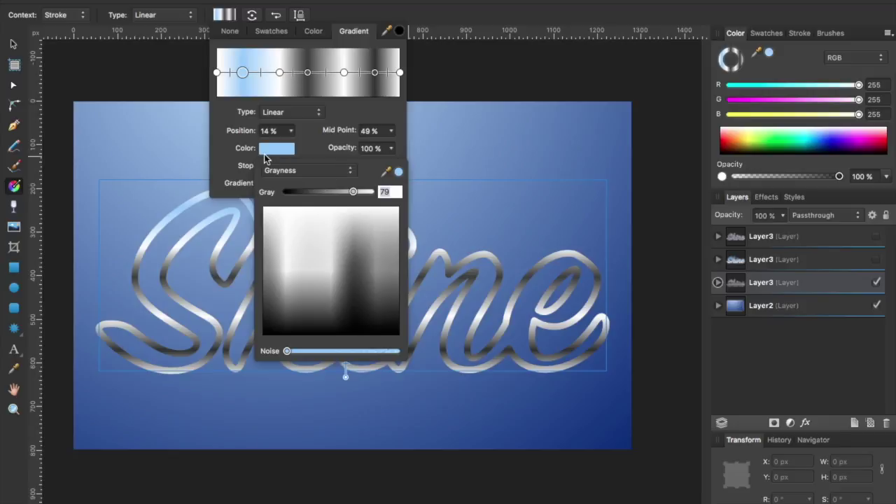
{"action": "type", "text": "30"}
{"action": "key", "text": "Return"}
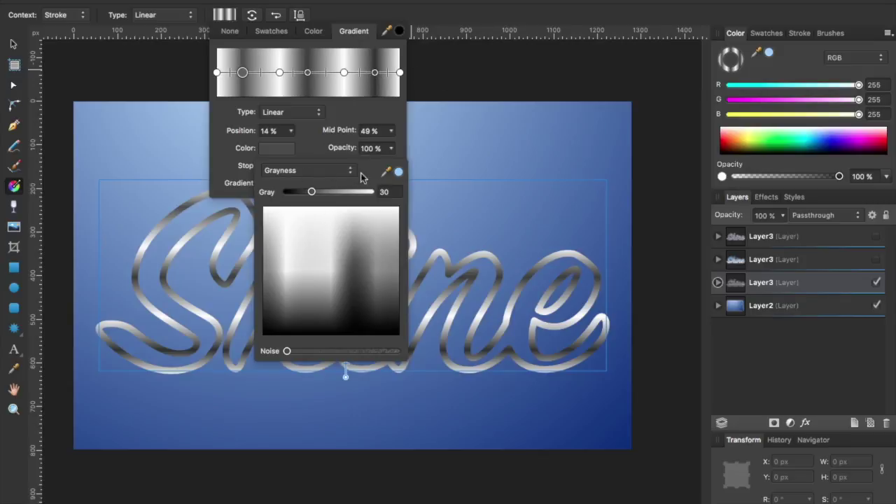
{"action": "left_click", "coordinate": [343, 119]}
Close the gradient editor and make the top two Shine layers visible again
{"action": "left_click", "coordinate": [502, 90]}
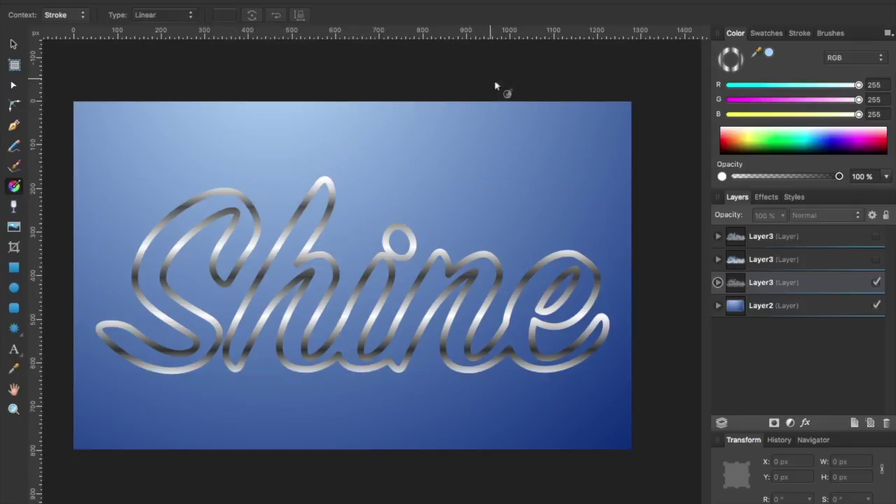
{"action": "left_click", "coordinate": [876, 259]}
{"action": "left_click", "coordinate": [875, 236]}
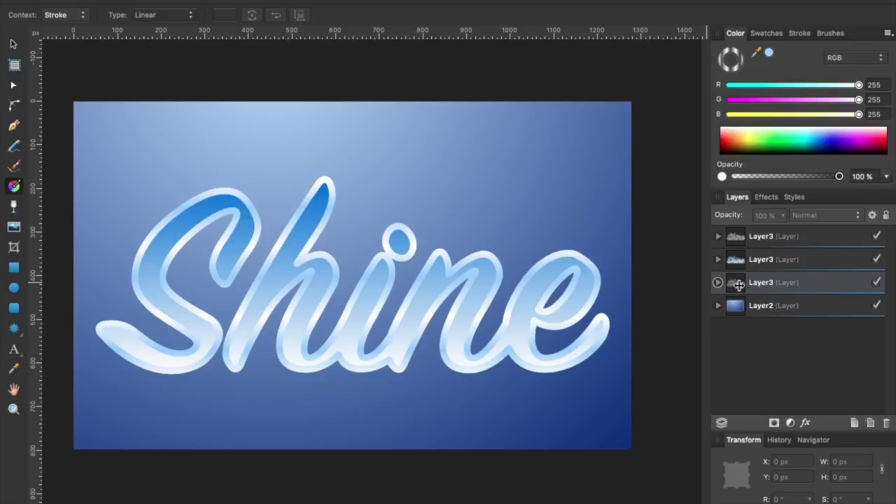
Select the whole Shine group and nudge it into place with the arrow keys
{"action": "left_click", "coordinate": [12, 44]}
{"action": "left_click", "coordinate": [191, 366]}
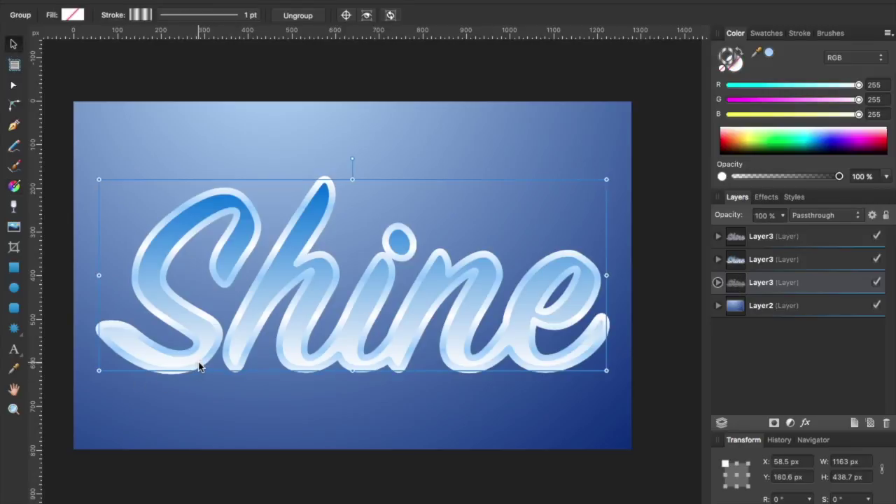
{"action": "key", "text": "shift+Down"}
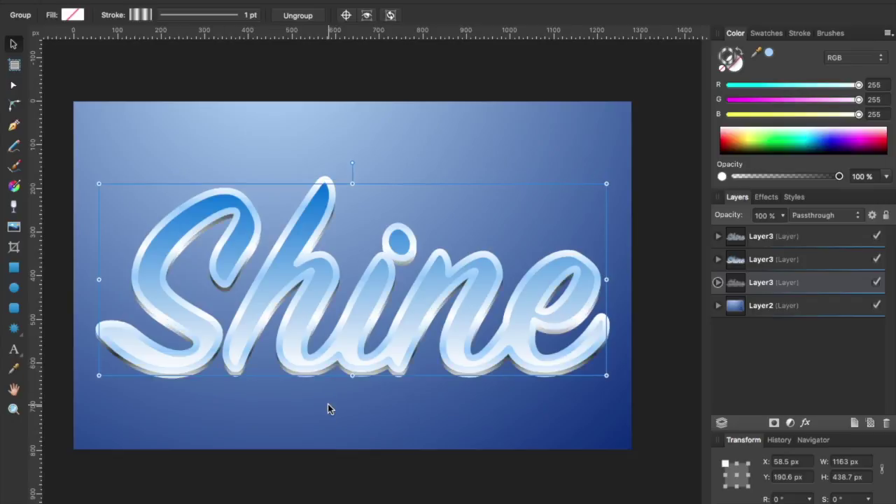
{"action": "key", "text": "shift+Left"}
{"action": "key", "text": "Up"}
{"action": "key", "text": "Up"}
{"action": "key", "text": "Up"}
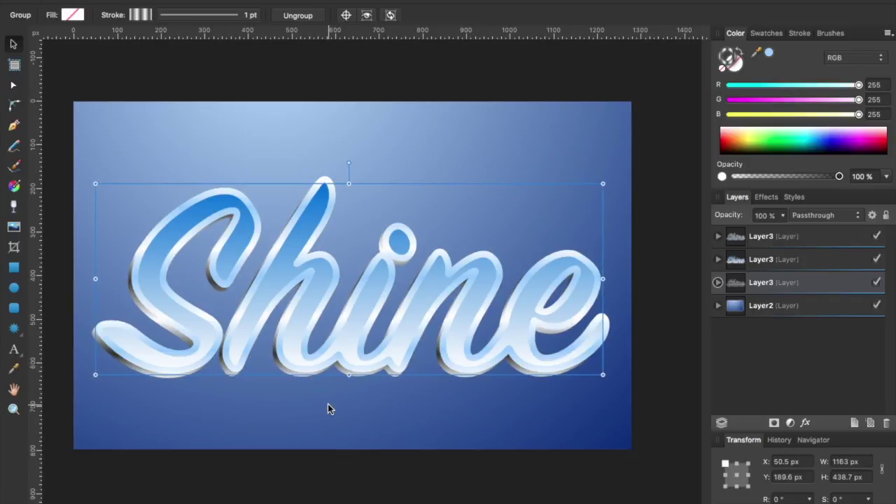
{"action": "key", "text": "Right"}
{"action": "key", "text": "Right"}
{"action": "key", "text": "Right"}
{"action": "key", "text": "Right"}
{"action": "key", "text": "Up"}
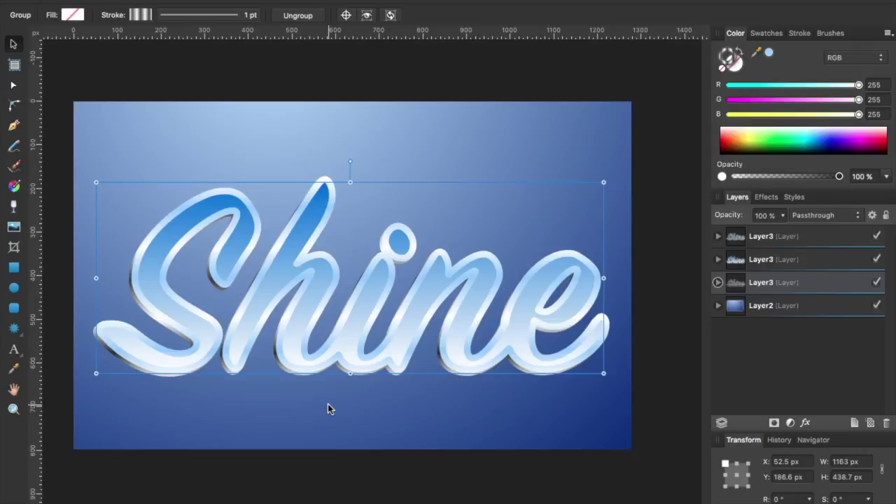
{"action": "key", "text": "Right"}
{"action": "key", "text": "Up"}
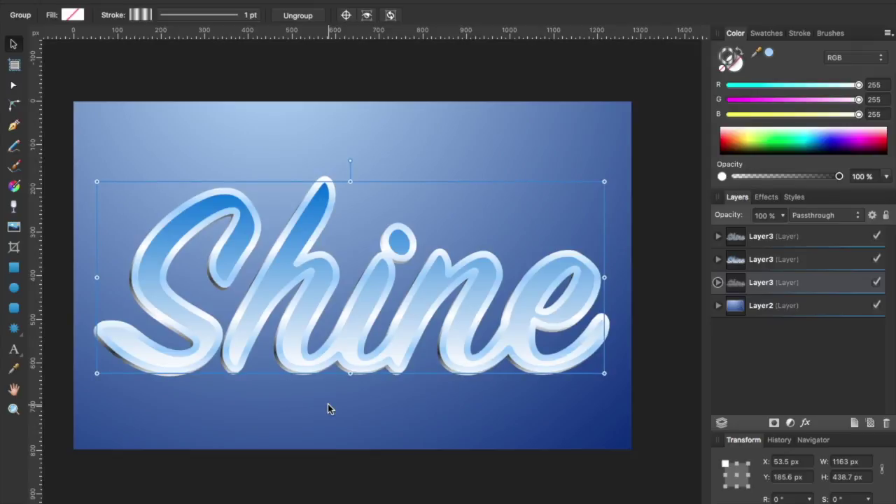
{"action": "key", "text": "Down"}
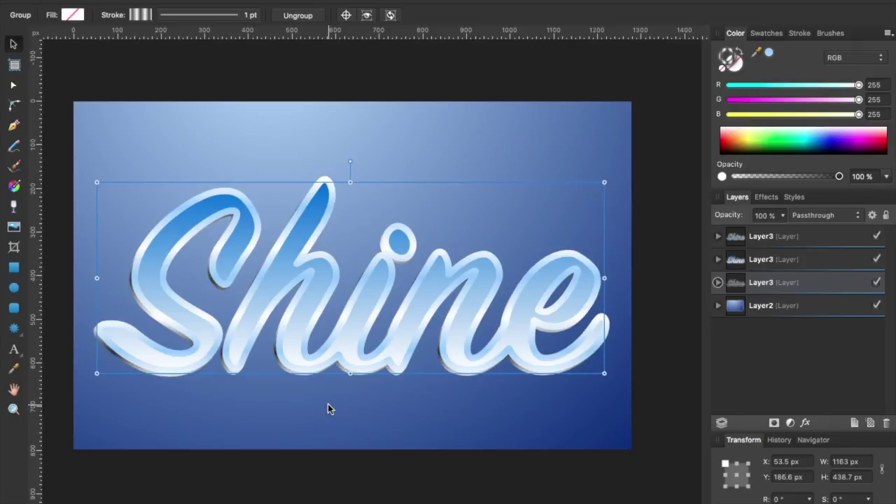
{"action": "key", "text": "Left"}
{"action": "key", "text": "Left"}
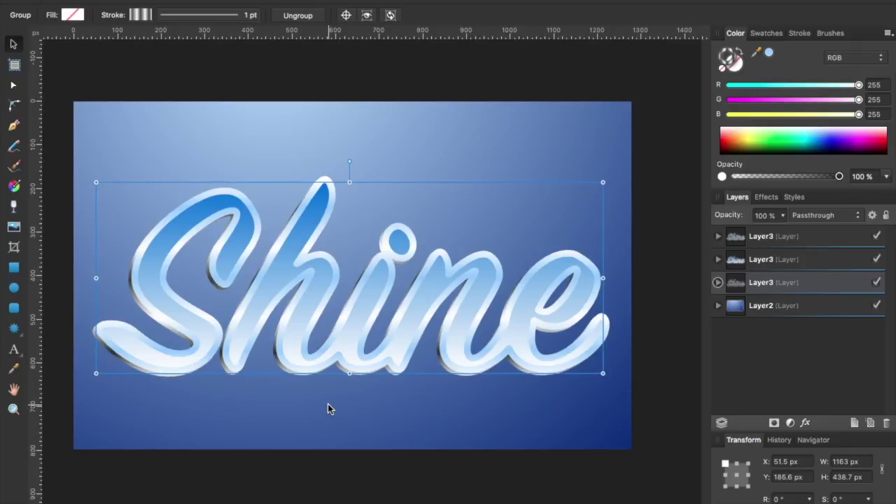
{"action": "key", "text": "Left"}
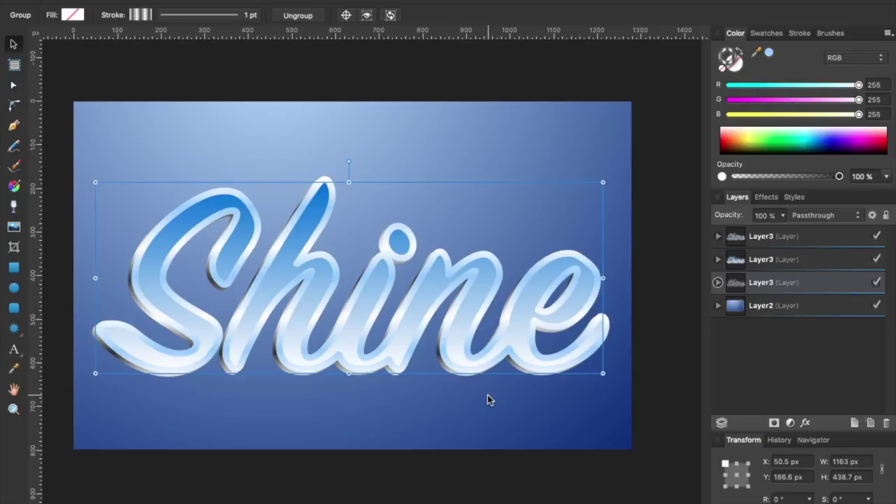
{"action": "key", "text": "Down"}
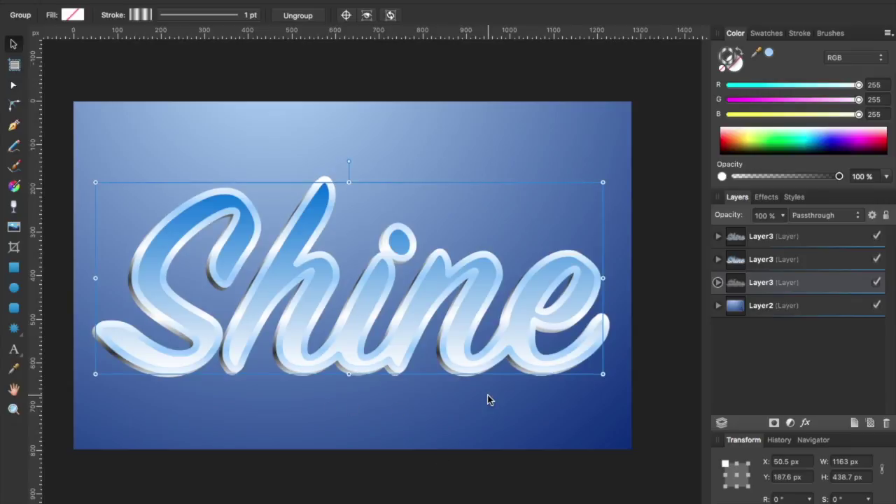
{"action": "key", "text": "Right"}
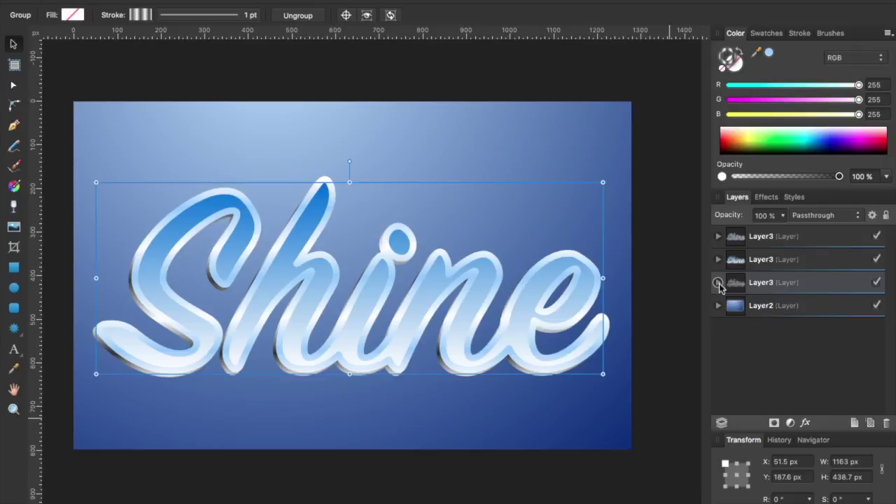
Check the offset, then nudge the Shine group another 2 px right and 1 px down
{"action": "left_click", "coordinate": [624, 278]}
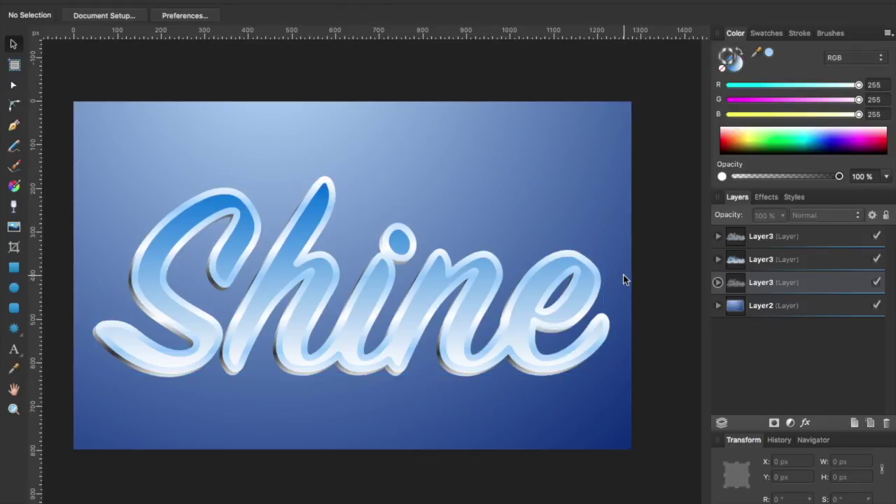
{"action": "left_click", "coordinate": [136, 371]}
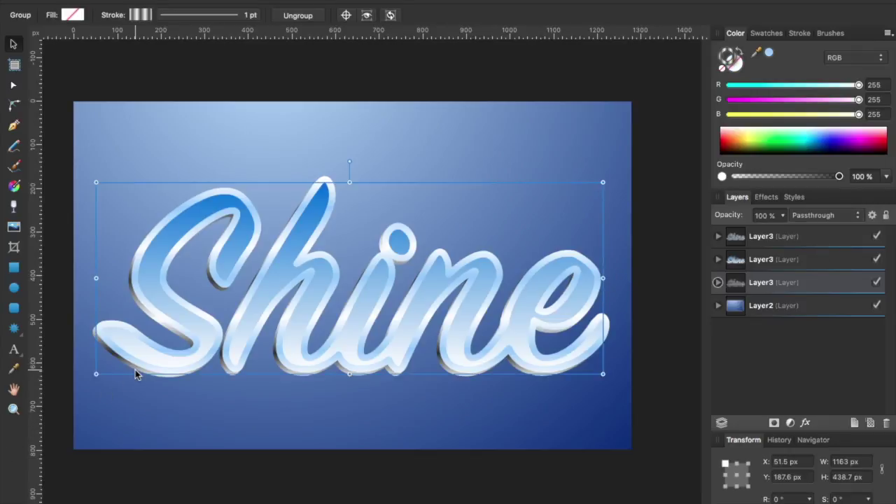
{"action": "key", "text": "Right"}
{"action": "key", "text": "Right"}
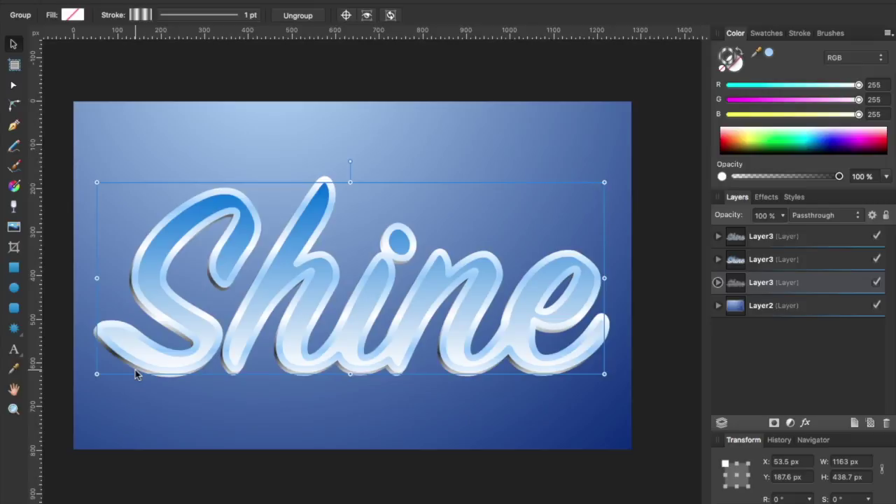
{"action": "key", "text": "Down"}
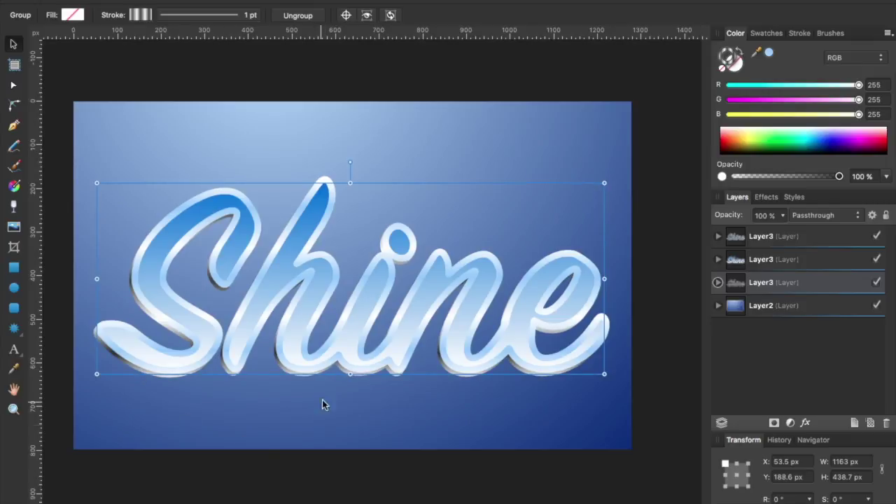
{"action": "key", "text": "super+d"}
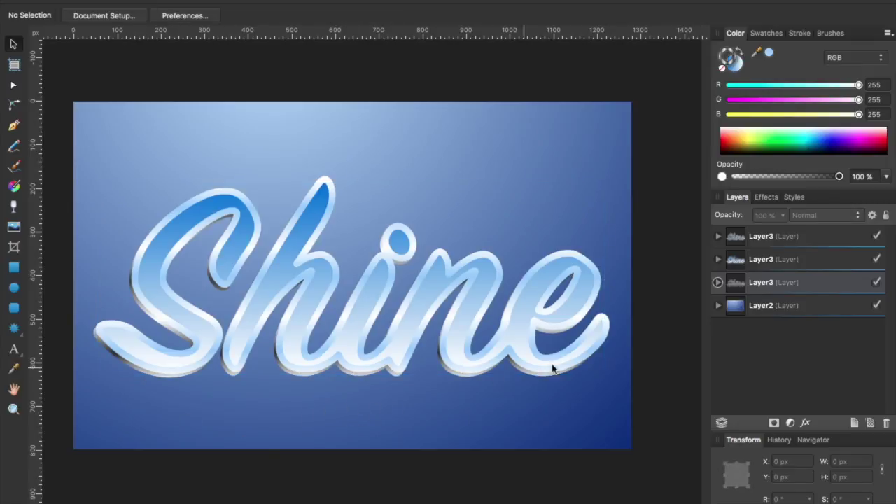
{"action": "left_click", "coordinate": [800, 260]}
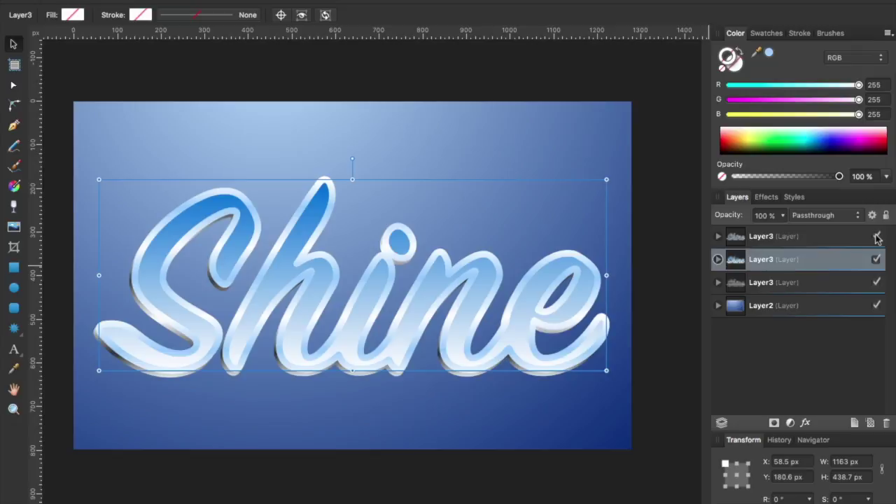
Duplicate the chrome Layer3 layer and Ungroup All its lettering into separate S and hine curves
{"action": "right_click", "coordinate": [760, 259]}
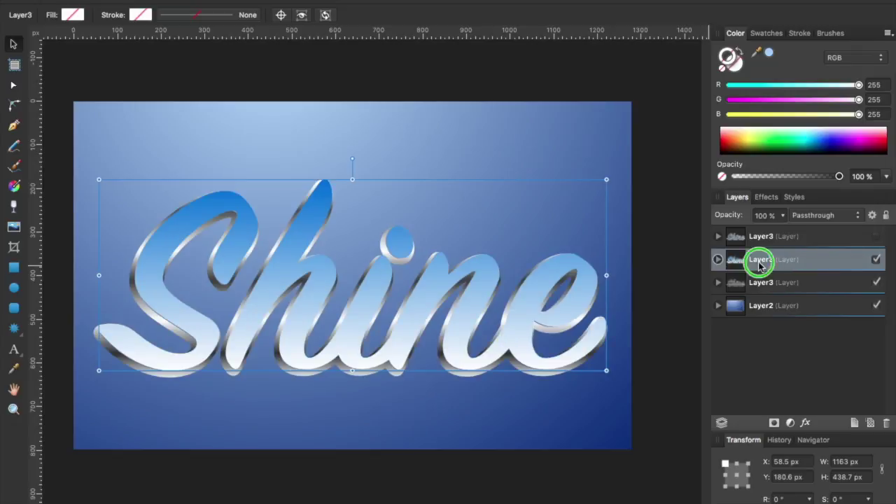
{"action": "left_click", "coordinate": [781, 365]}
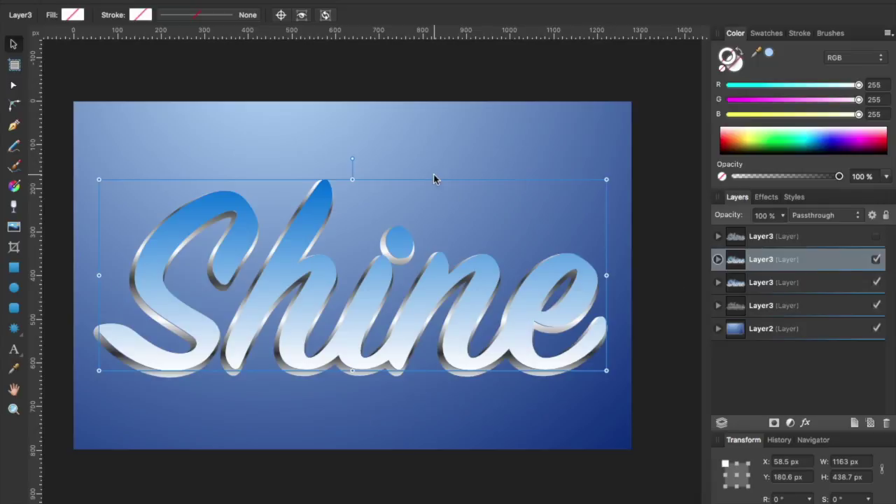
{"action": "right_click", "coordinate": [307, 262]}
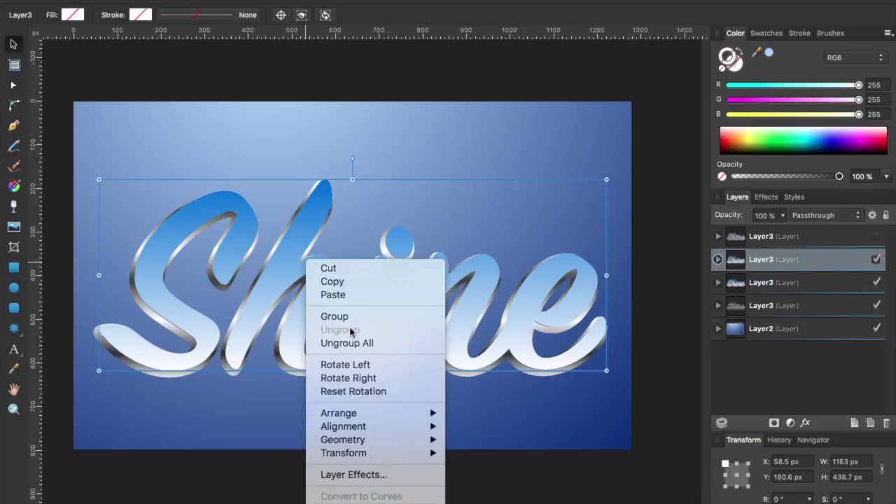
{"action": "left_click", "coordinate": [350, 348]}
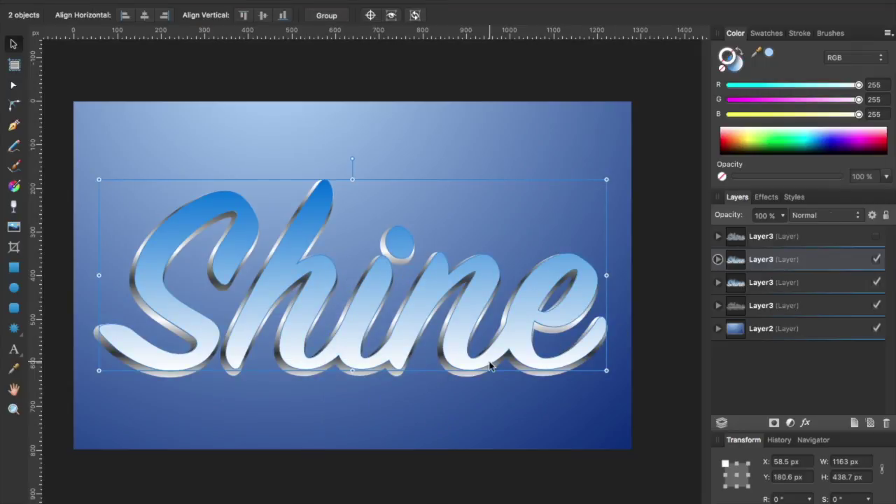
{"action": "key", "text": "Escape"}
{"action": "left_click", "coordinate": [408, 333]}
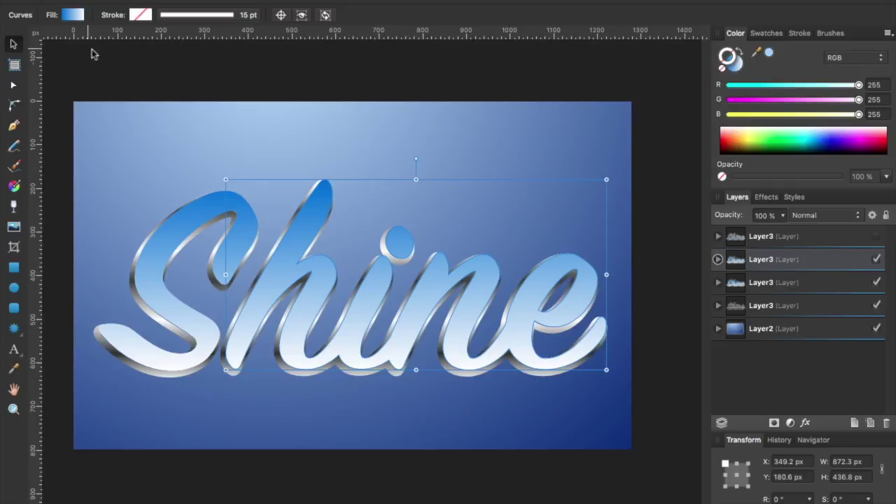
Drag a horizontal guide from the top ruler and place it across the lettering's middle
{"action": "left_click_drag", "start_coordinate": [120, 34], "coordinate": [103, 312]}
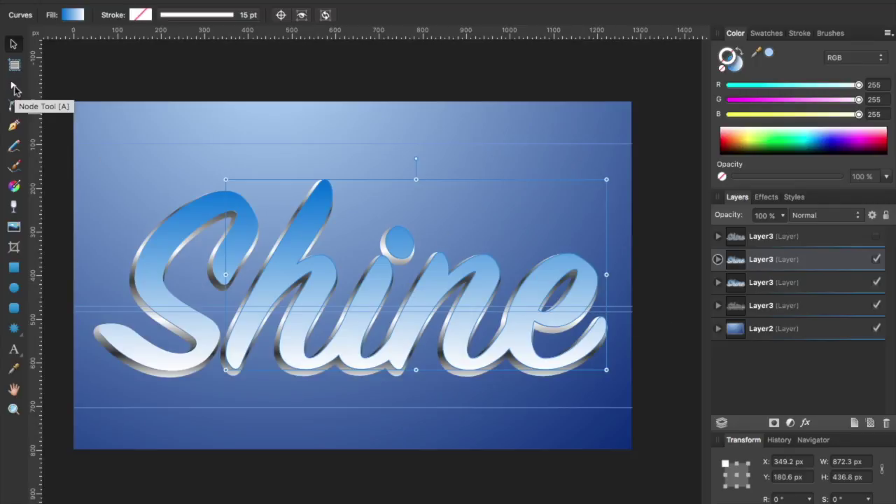
{"action": "left_click", "coordinate": [14, 87]}
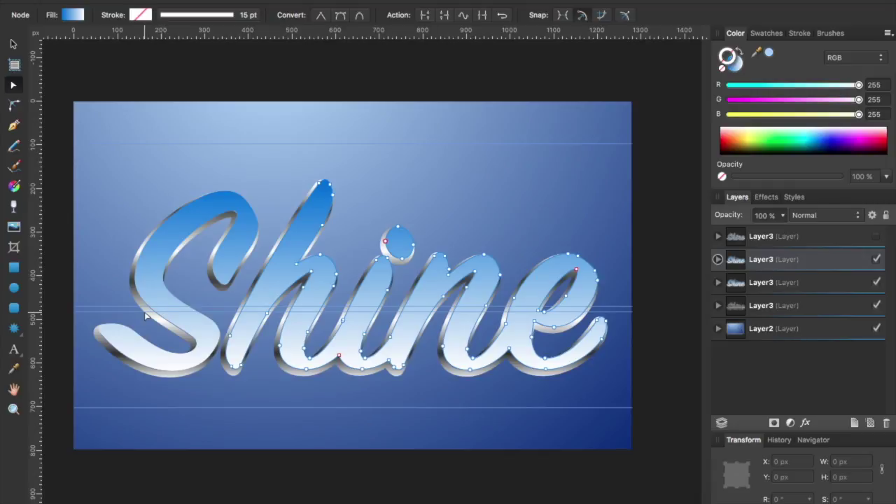
{"action": "left_click", "coordinate": [129, 279]}
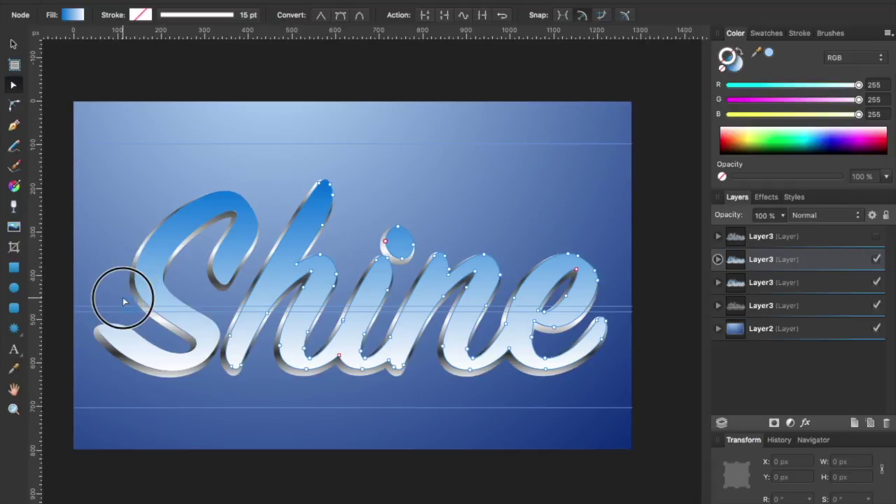
{"action": "left_click", "coordinate": [12, 44]}
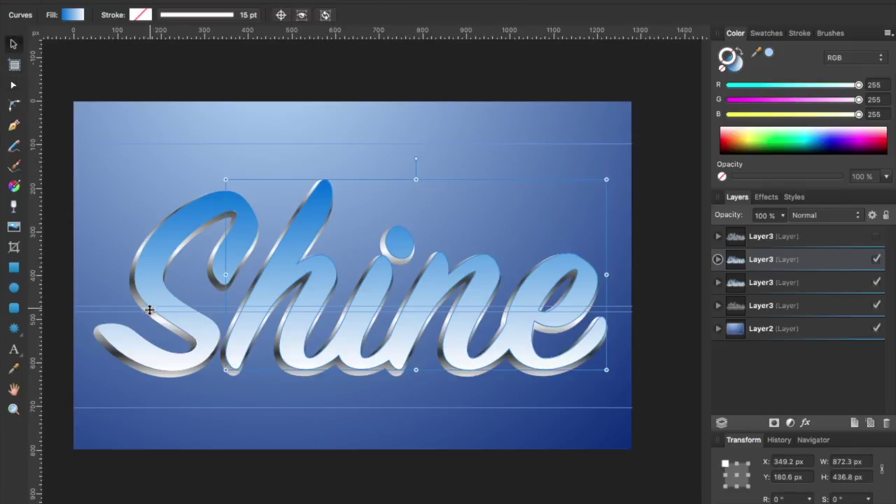
{"action": "left_click_drag", "start_coordinate": [132, 310], "coordinate": [147, 32]}
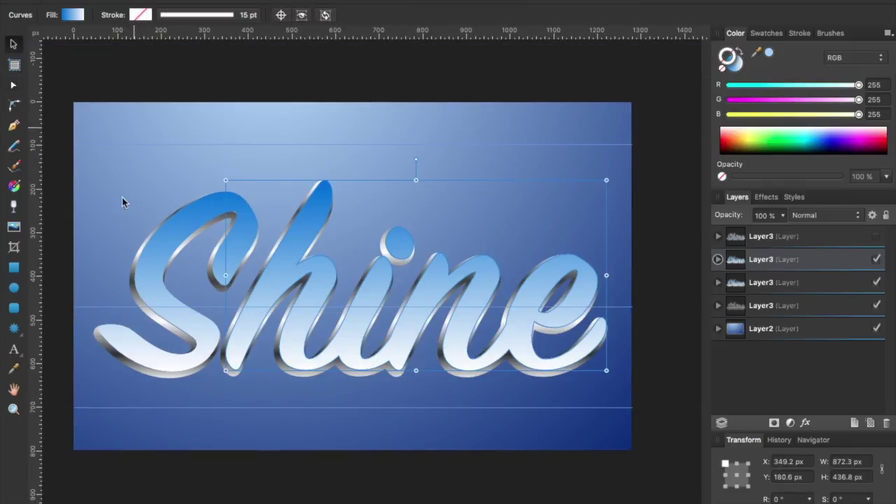
Add nodes where the middle guide crosses the h, i, n and e strokes
{"action": "left_click", "coordinate": [13, 85]}
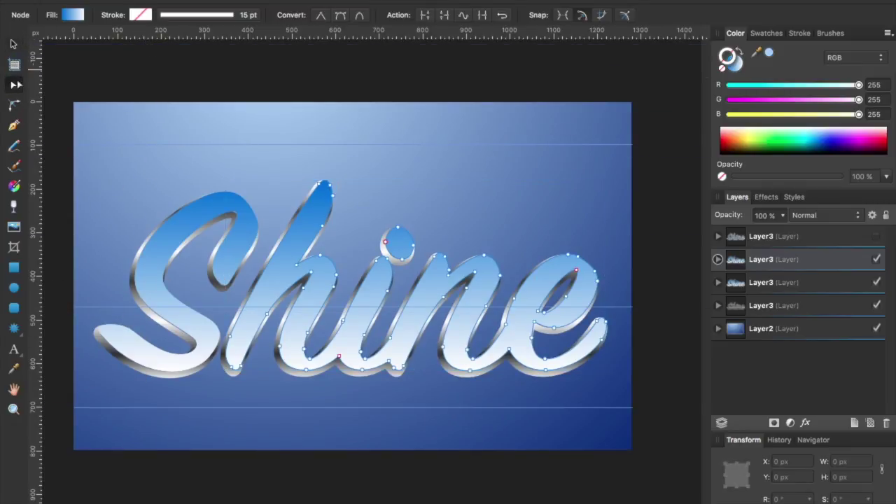
{"action": "left_click", "coordinate": [150, 310]}
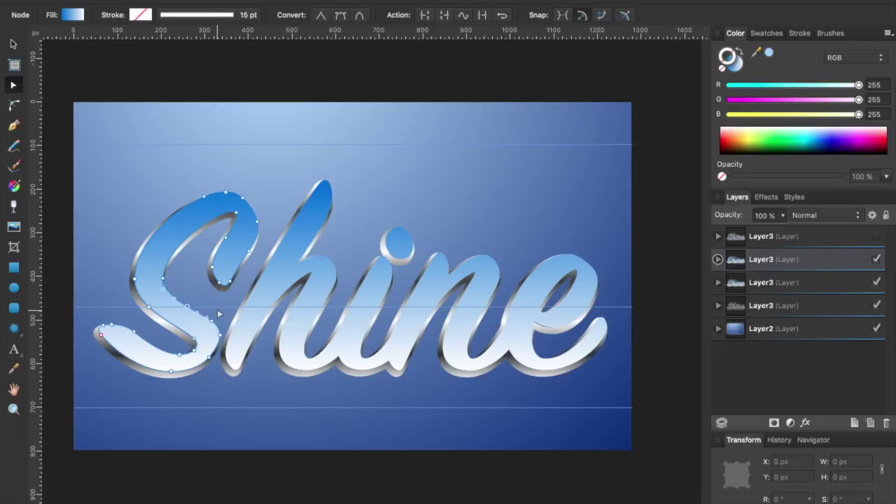
{"action": "left_click", "coordinate": [245, 310]}
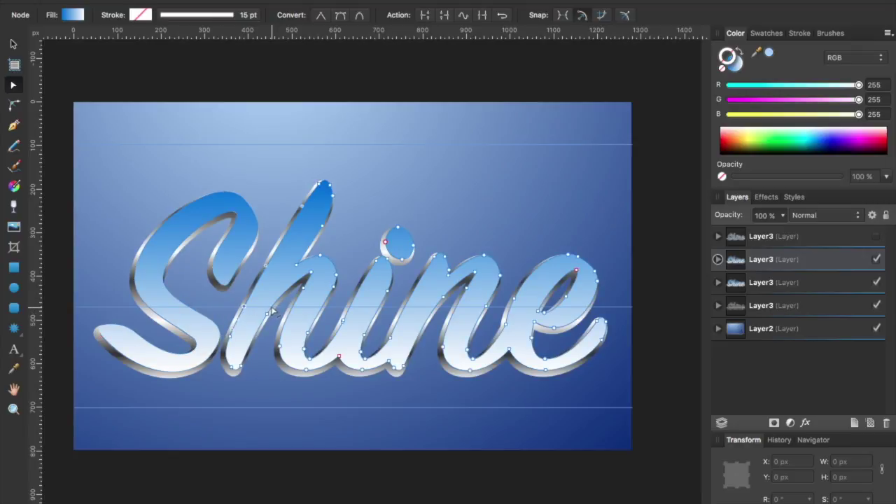
{"action": "left_click", "coordinate": [291, 310]}
{"action": "left_click", "coordinate": [322, 310]}
{"action": "left_click", "coordinate": [405, 309]}
{"action": "left_click", "coordinate": [434, 312]}
{"action": "left_click", "coordinate": [523, 315]}
{"action": "left_click", "coordinate": [544, 309]}
{"action": "left_click", "coordinate": [557, 311]}
{"action": "left_click", "coordinate": [588, 307]}
Delete the upper nodes of the S, h and n, and the i's dot
{"action": "left_click", "coordinate": [168, 224]}
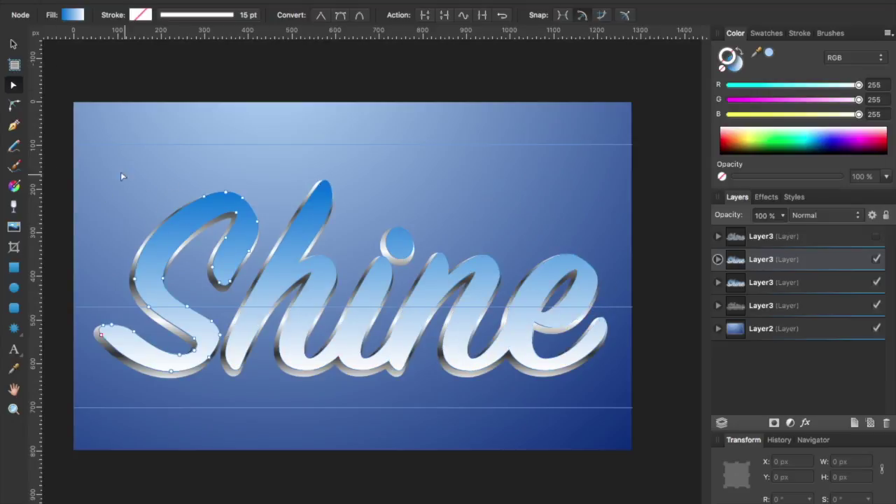
{"action": "left_click_drag", "start_coordinate": [110, 156], "coordinate": [258, 293]}
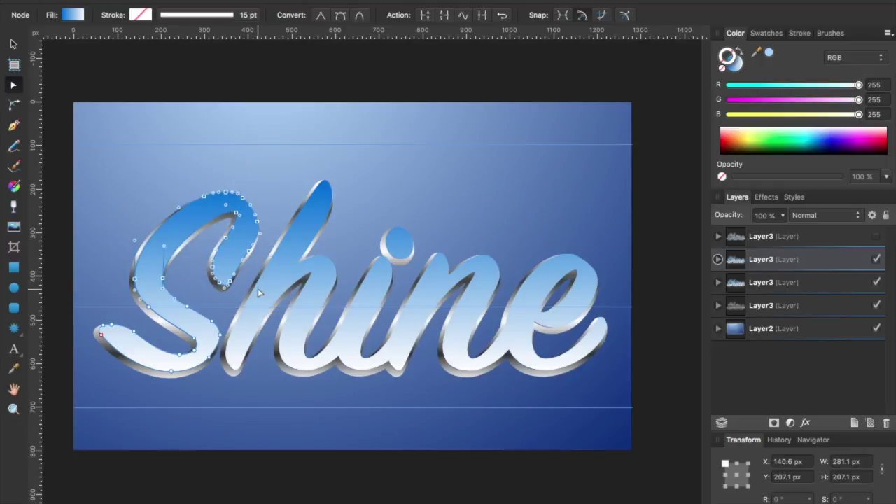
{"action": "key", "text": "Delete"}
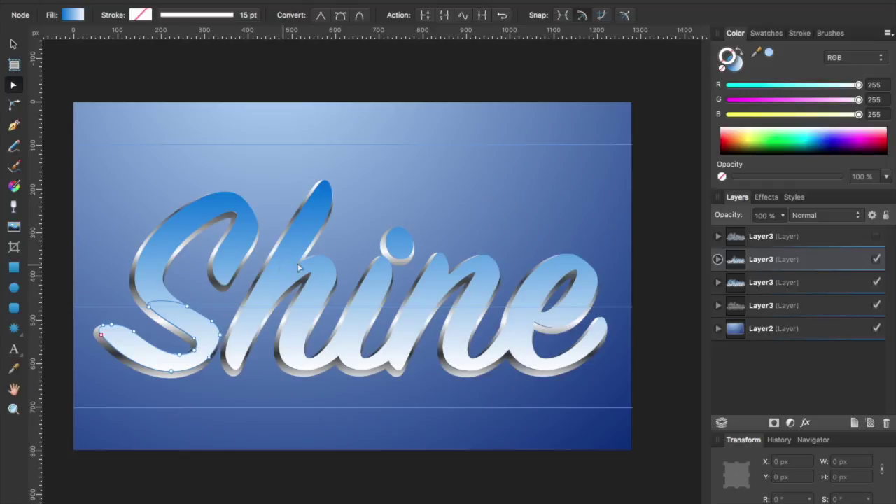
{"action": "left_click", "coordinate": [289, 233]}
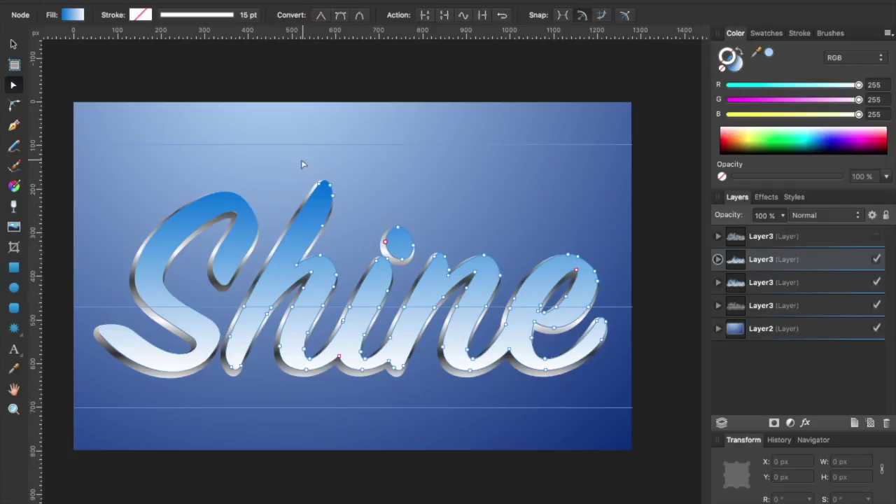
{"action": "left_click_drag", "start_coordinate": [264, 170], "coordinate": [353, 295]}
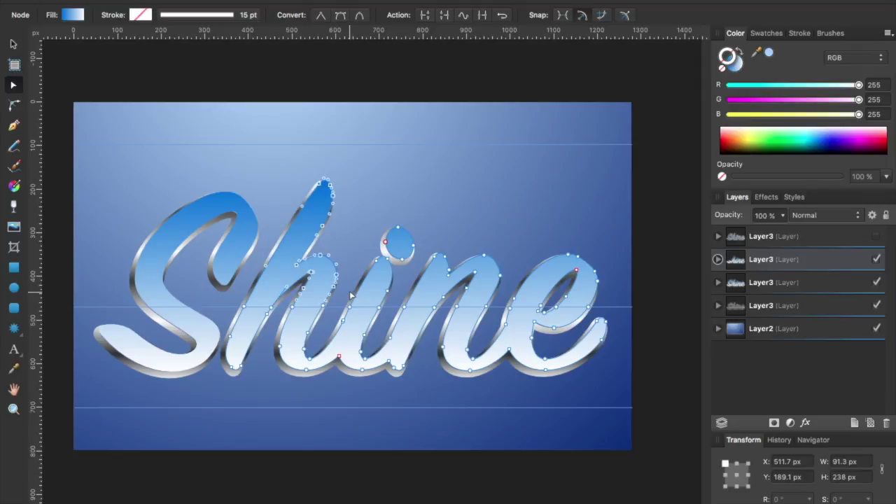
{"action": "key", "text": "Delete"}
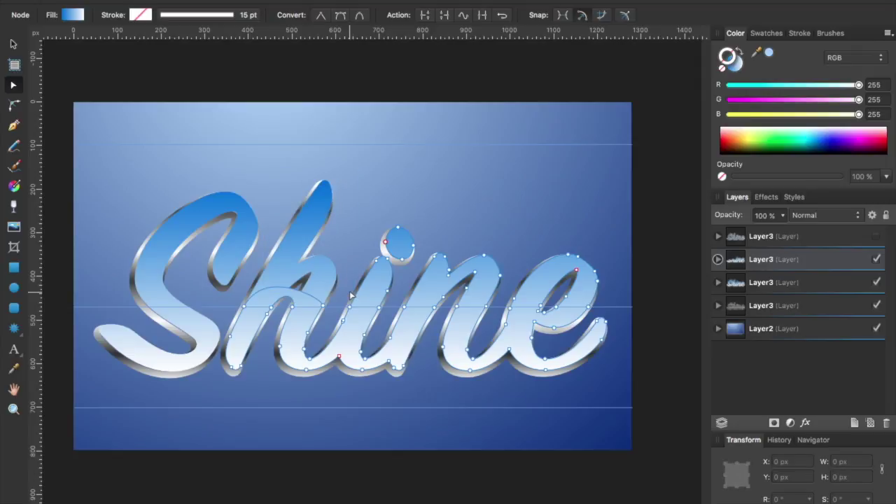
{"action": "left_click_drag", "start_coordinate": [334, 206], "coordinate": [413, 303]}
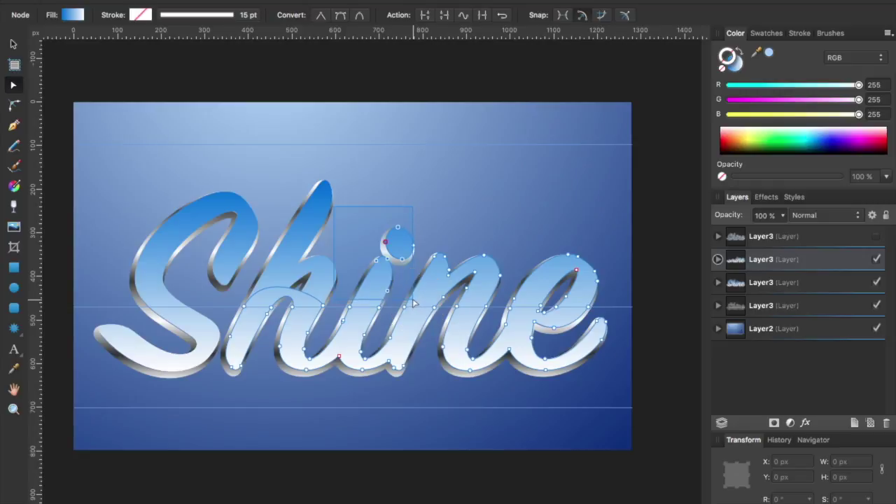
{"action": "key", "text": "Delete"}
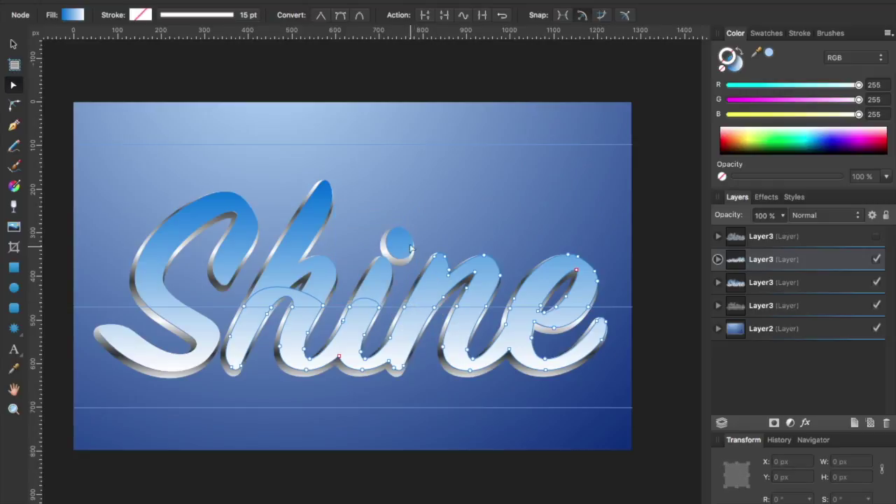
{"action": "left_click_drag", "start_coordinate": [423, 223], "coordinate": [514, 297]}
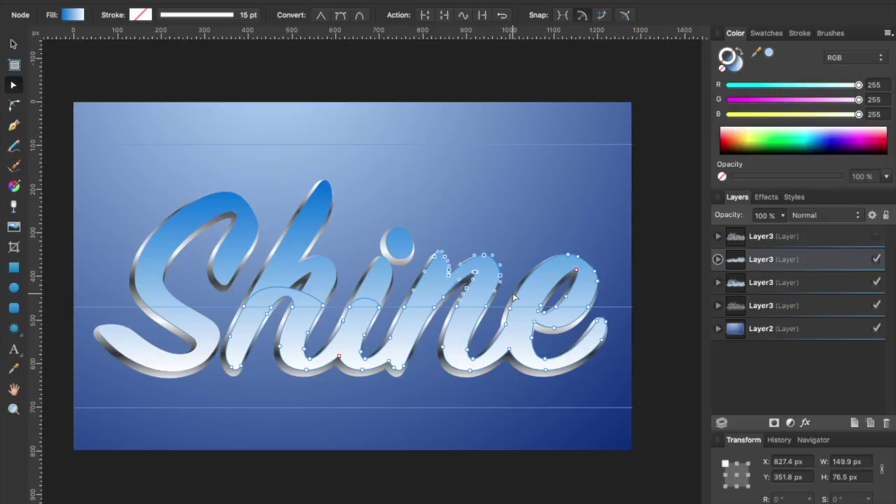
{"action": "key", "text": "Delete"}
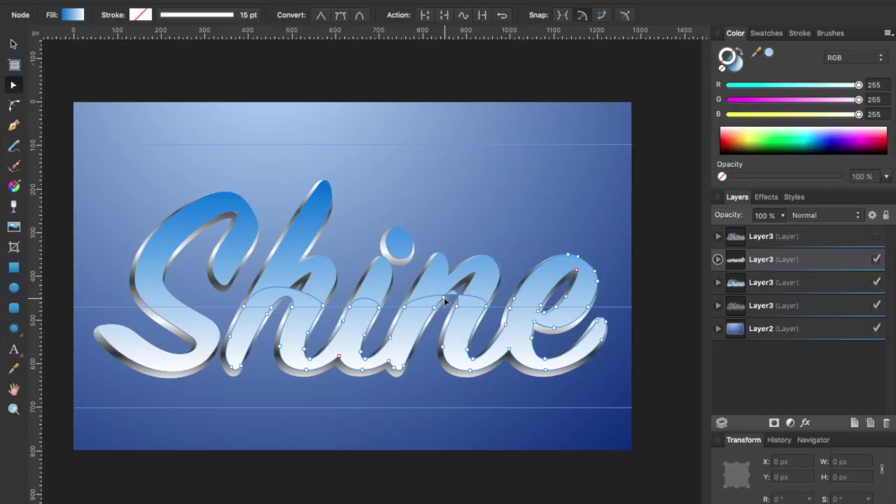
Remove an extra node on the n and the nodes looping over the top of the e
{"action": "left_click", "coordinate": [444, 300]}
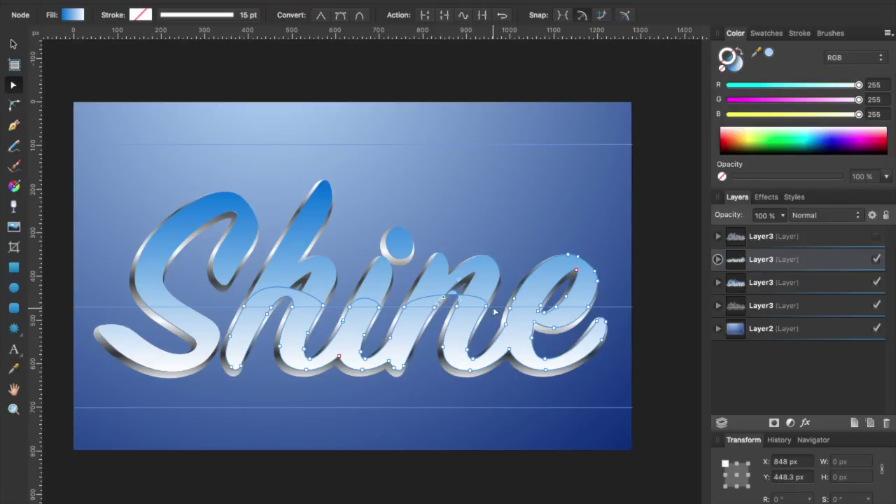
{"action": "key", "text": "Delete"}
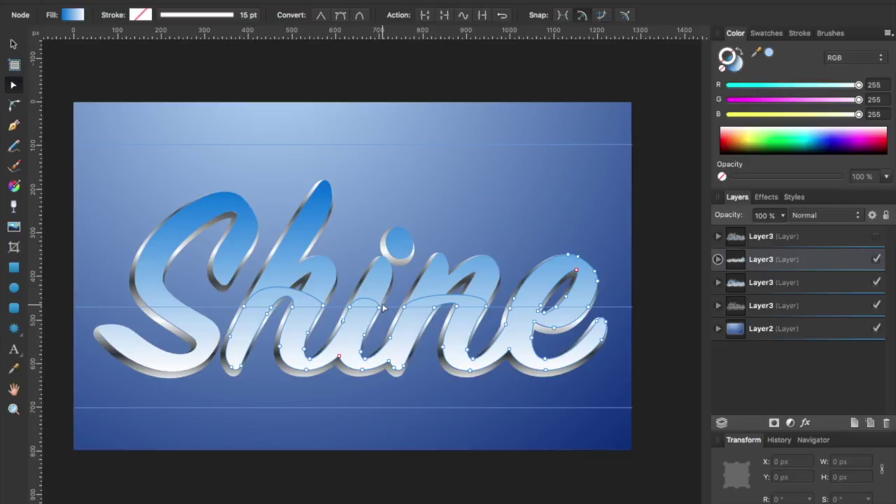
{"action": "left_click_drag", "start_coordinate": [553, 236], "coordinate": [648, 304]}
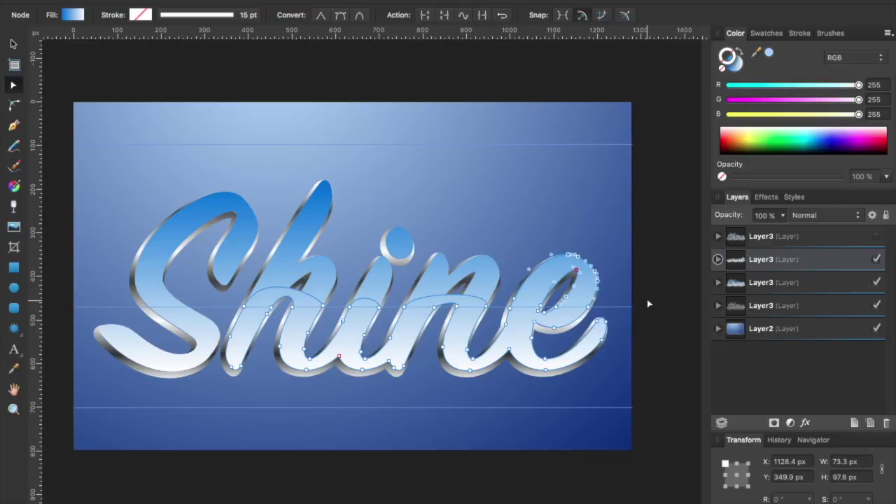
{"action": "left_click", "coordinate": [537, 228]}
{"action": "left_click", "coordinate": [561, 279]}
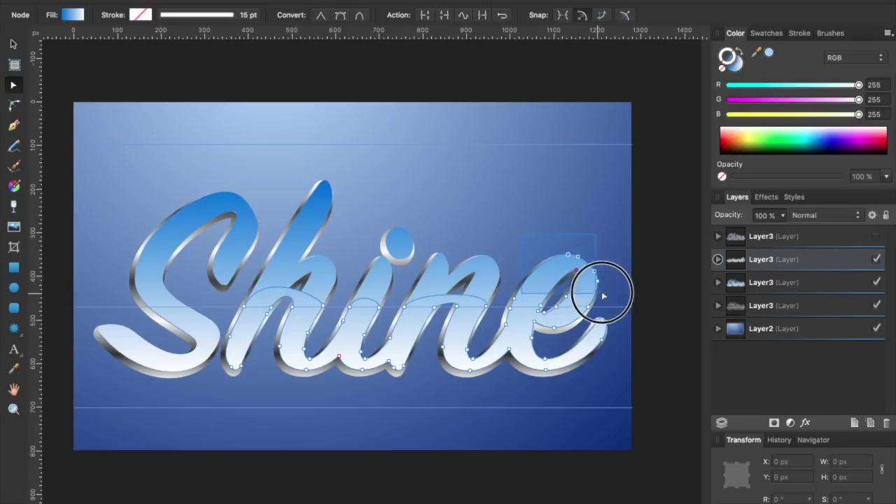
{"action": "left_click_drag", "start_coordinate": [603, 295], "coordinate": [512, 260]}
{"action": "key", "text": "Escape"}
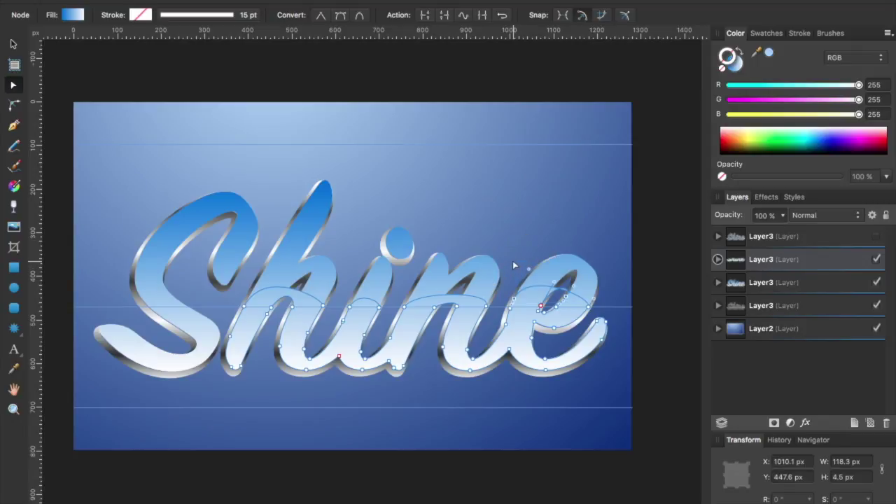
{"action": "key", "text": "Escape"}
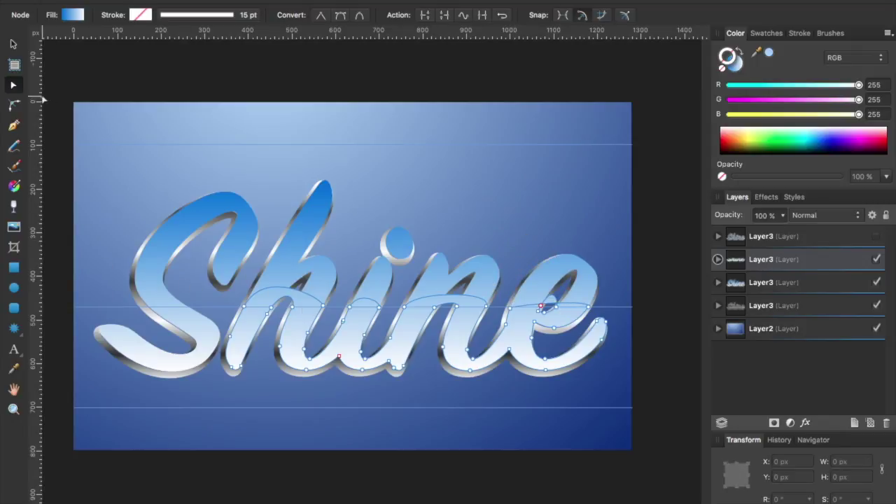
{"action": "left_click", "coordinate": [15, 45]}
{"action": "left_click", "coordinate": [14, 85]}
Close the highlight path from its end node on the h stroke
{"action": "left_click", "coordinate": [245, 308]}
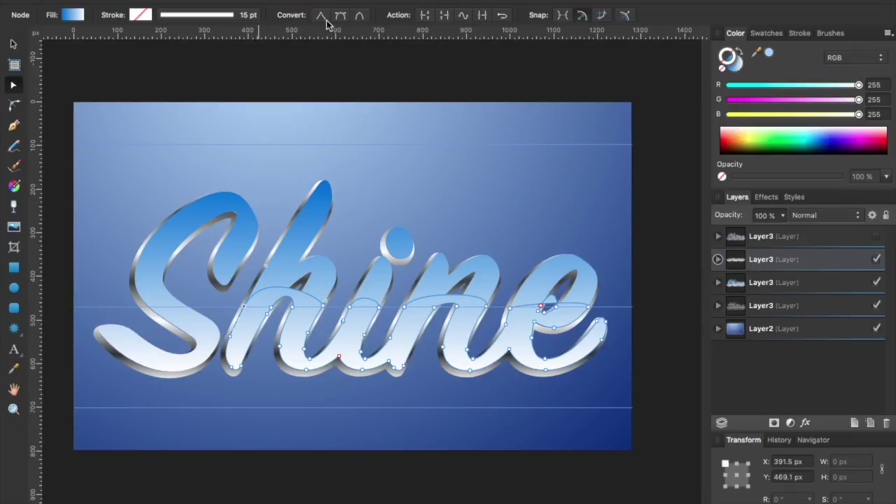
{"action": "left_click", "coordinate": [441, 17]}
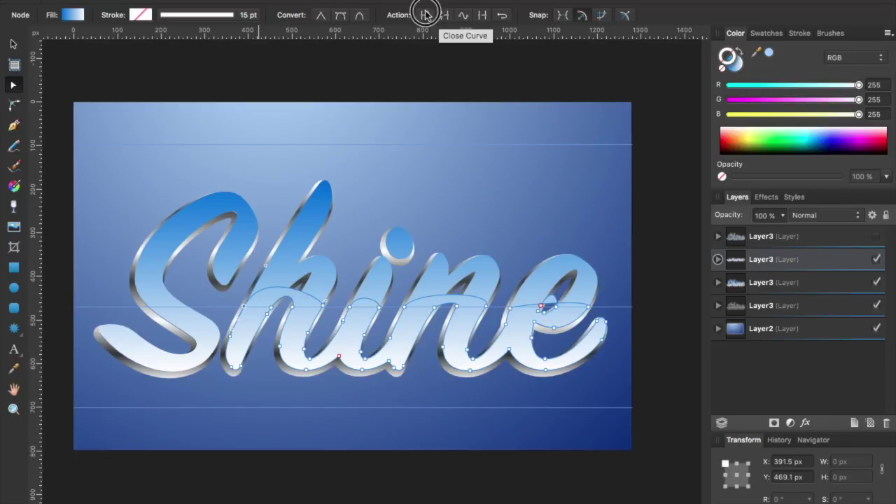
{"action": "mouse_move", "coordinate": [244, 306]}
{"action": "left_mouse_down"}
{"action": "mouse_move", "coordinate": [248, 285]}
{"action": "mouse_move", "coordinate": [240, 290]}
{"action": "left_mouse_up"}
{"action": "key", "text": "ctrl+z"}
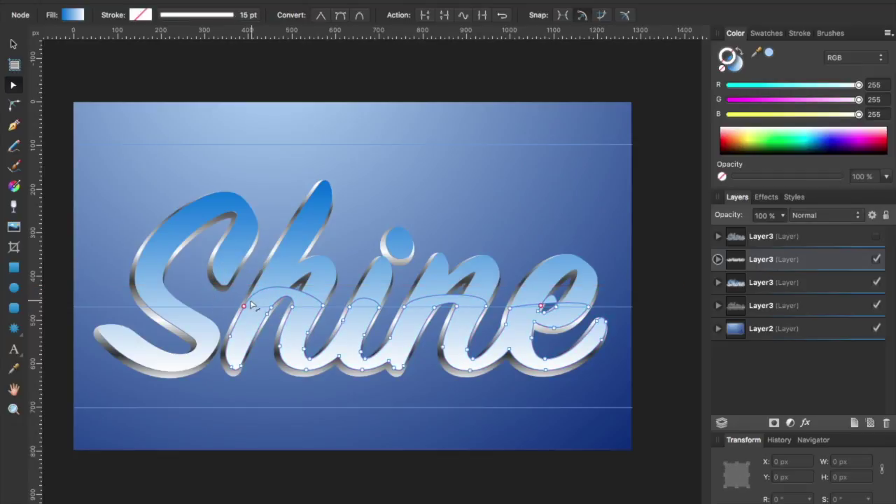
{"action": "left_click", "coordinate": [246, 308]}
{"action": "mouse_move", "coordinate": [247, 308]}
{"action": "left_mouse_down"}
{"action": "mouse_move", "coordinate": [246, 290]}
{"action": "mouse_move", "coordinate": [243, 309]}
{"action": "left_mouse_up"}
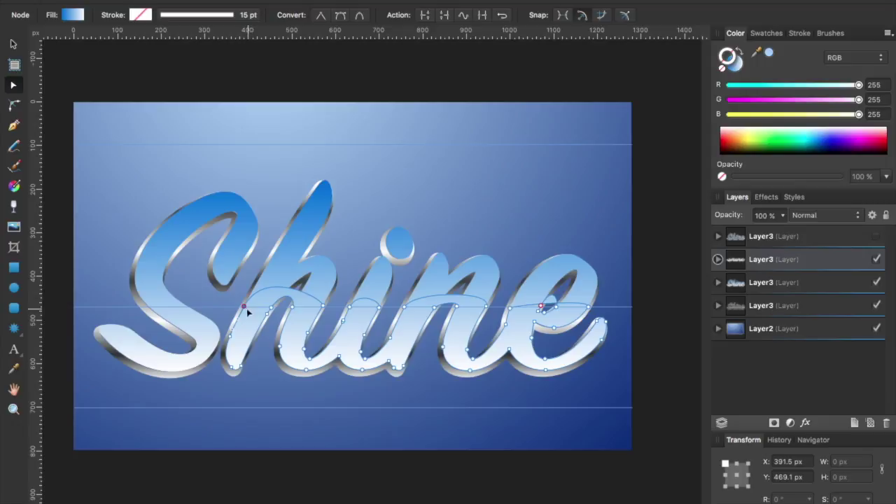
{"action": "left_click", "coordinate": [247, 308]}
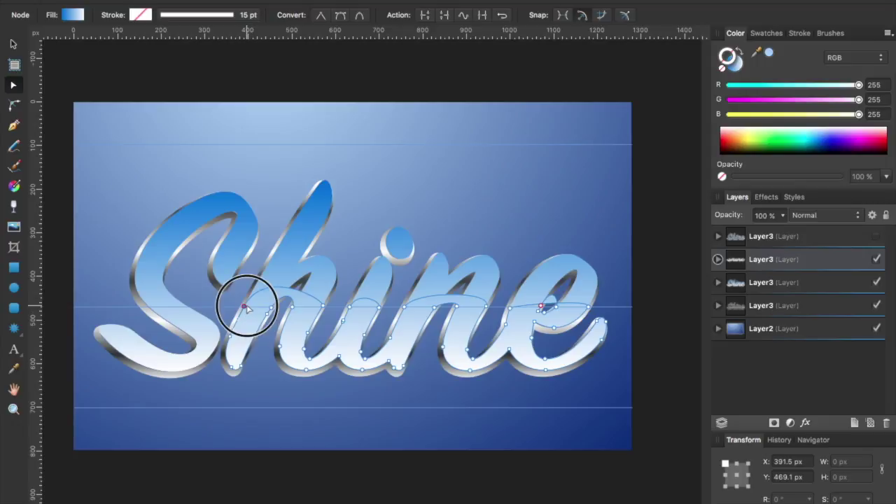
Bend the new segment over the h upward into a tall arch
{"action": "left_click", "coordinate": [322, 306]}
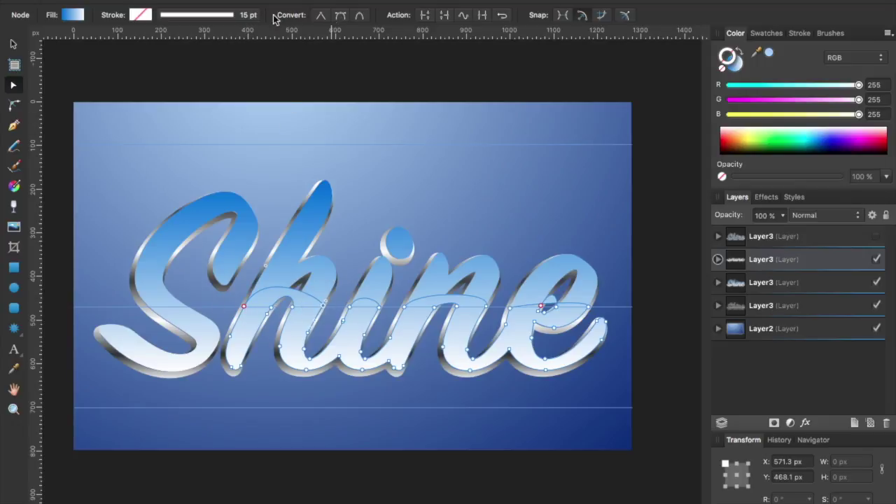
{"action": "left_click", "coordinate": [276, 292]}
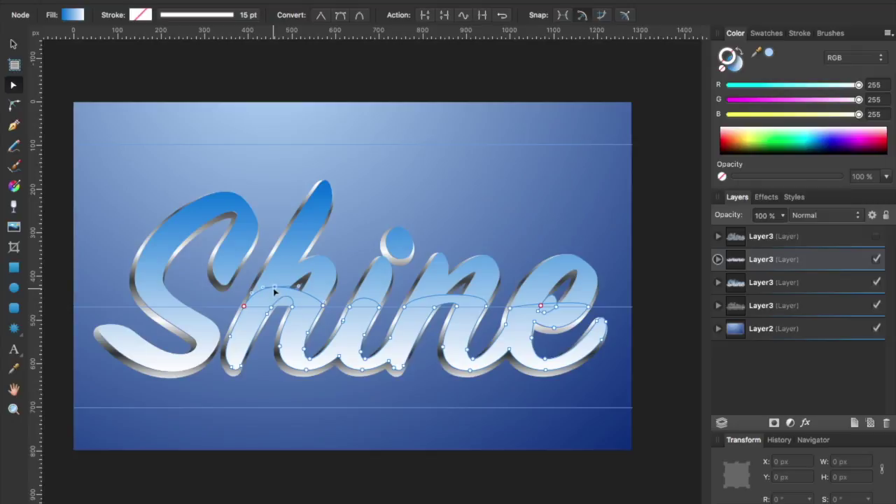
{"action": "left_click_drag", "start_coordinate": [274, 293], "coordinate": [270, 302]}
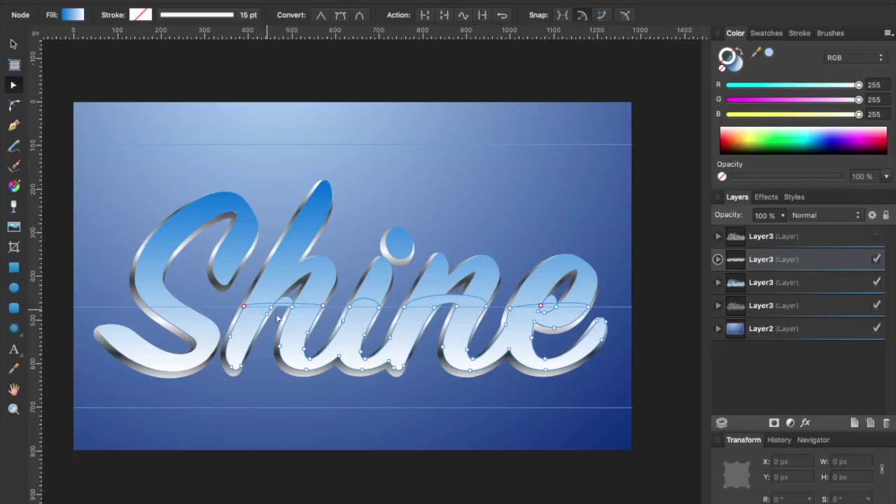
{"action": "left_click", "coordinate": [261, 306]}
{"action": "left_click_drag", "start_coordinate": [261, 306], "coordinate": [291, 254]}
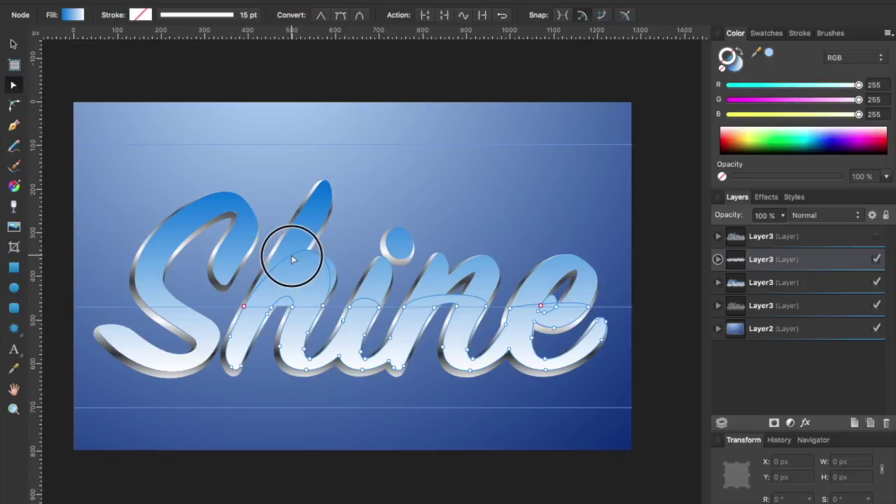
{"action": "left_click", "coordinate": [322, 306]}
{"action": "mouse_move", "coordinate": [323, 308]}
{"action": "left_mouse_down"}
{"action": "mouse_move", "coordinate": [326, 259]}
{"action": "mouse_move", "coordinate": [324, 309]}
{"action": "mouse_move", "coordinate": [326, 296]}
{"action": "left_mouse_up"}
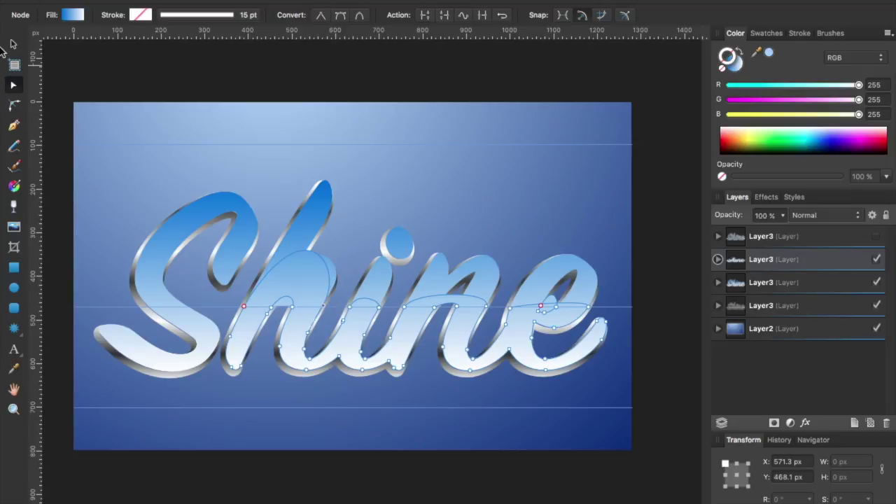
{"action": "key", "text": "v"}
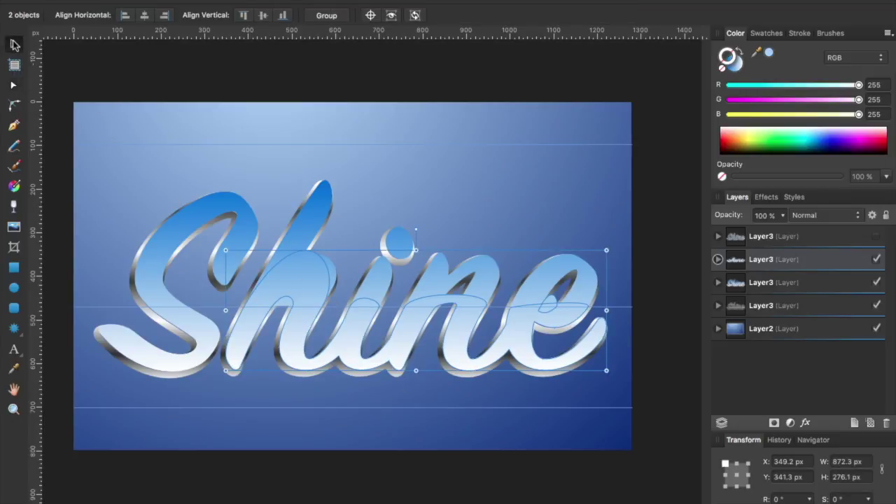
Select the hine highlight curve and undo the last moves of its h downstroke node
{"action": "left_click", "coordinate": [326, 268]}
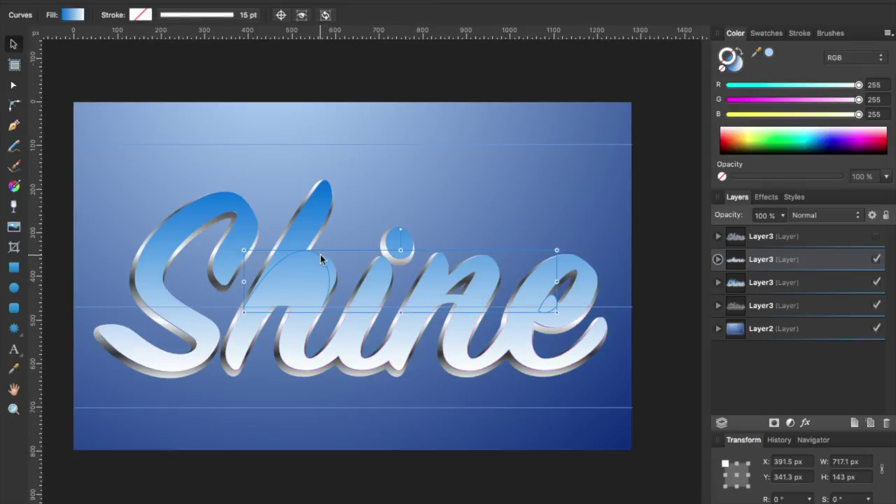
{"action": "key", "text": "Escape"}
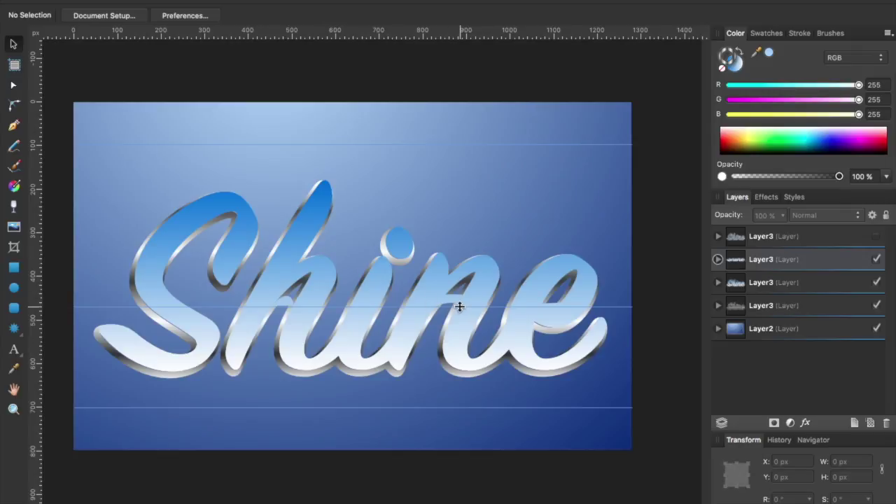
{"action": "left_click", "coordinate": [14, 85]}
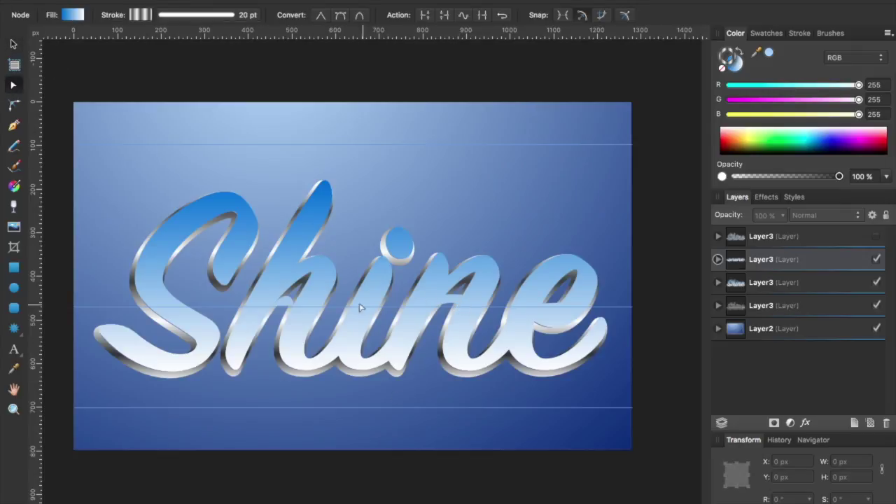
{"action": "left_click", "coordinate": [358, 334]}
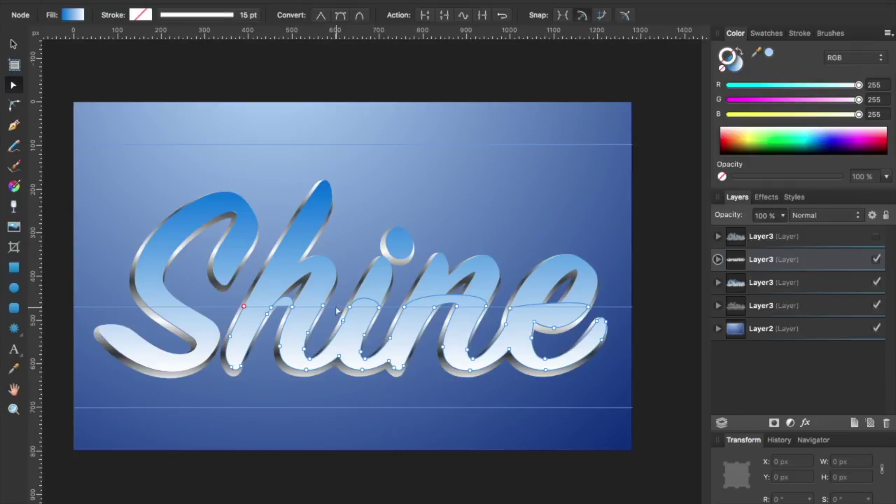
{"action": "left_click", "coordinate": [271, 308]}
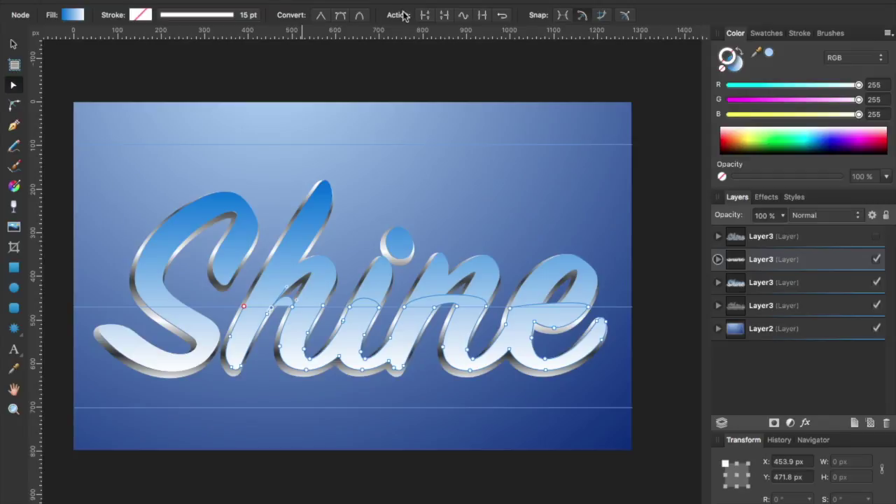
{"action": "left_click", "coordinate": [423, 17]}
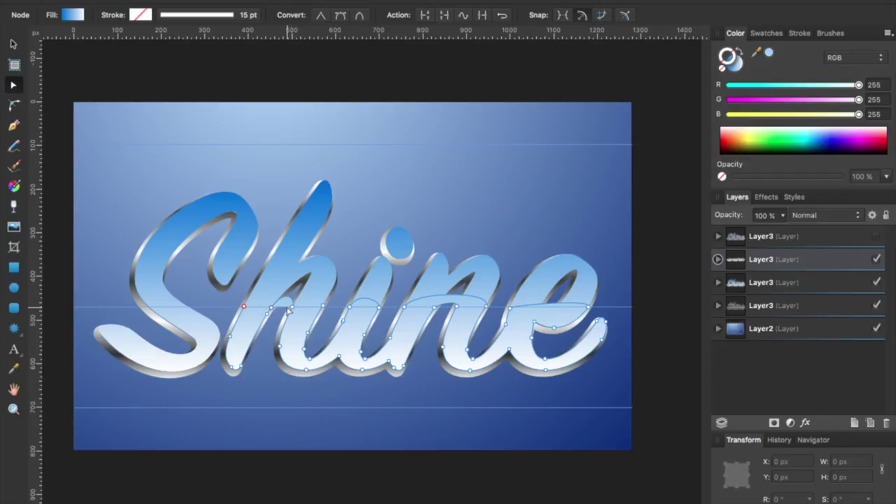
{"action": "left_click", "coordinate": [271, 308]}
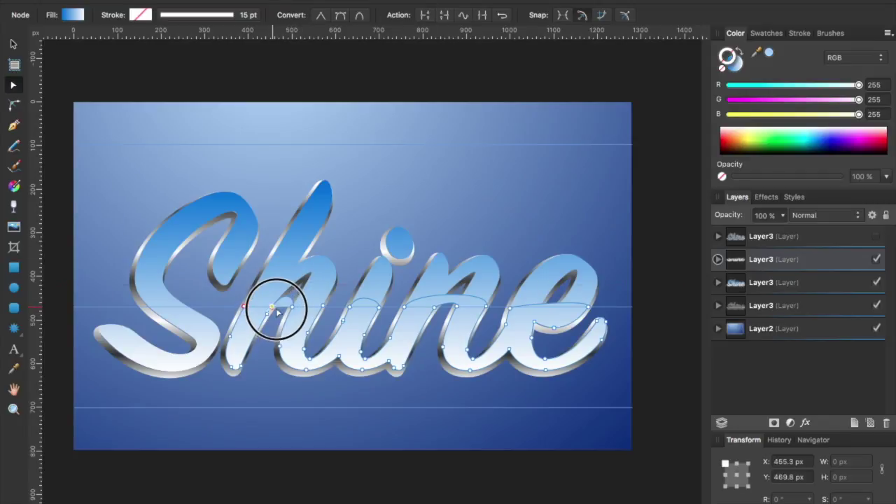
{"action": "key", "text": "super+z"}
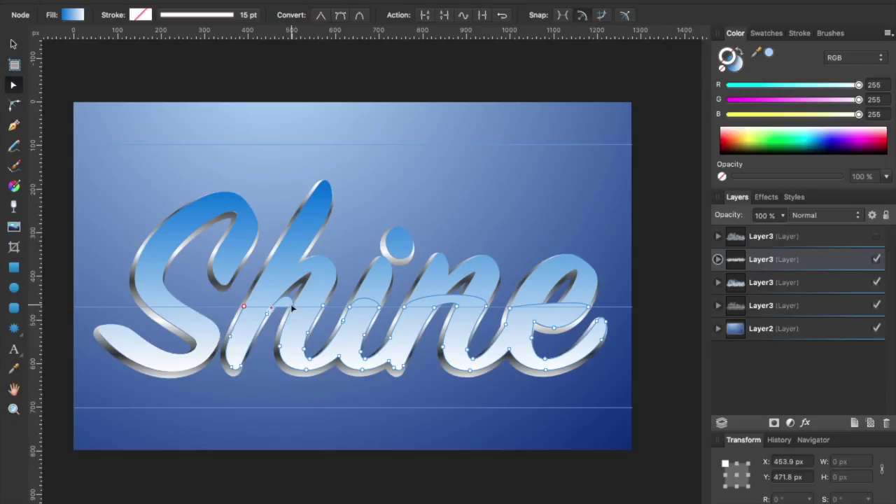
{"action": "key", "text": "super+z"}
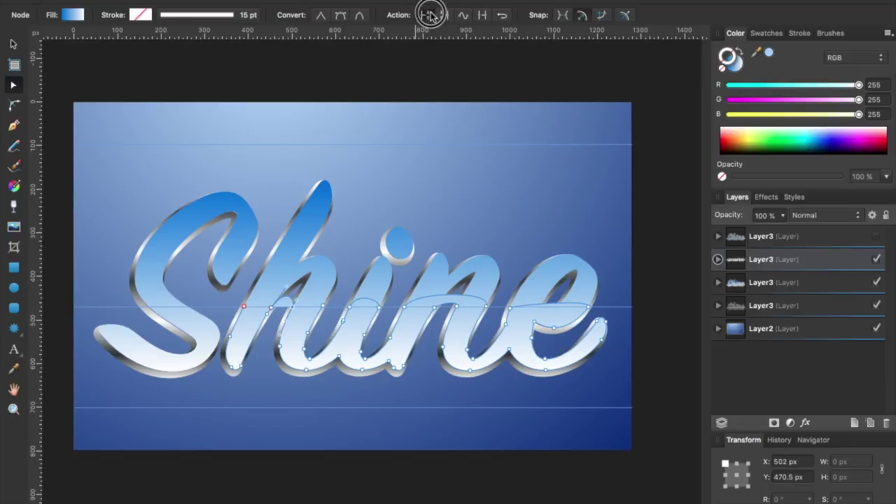
Close the h downstroke highlight piece and bow its closing segment lower
{"action": "left_click", "coordinate": [13, 43]}
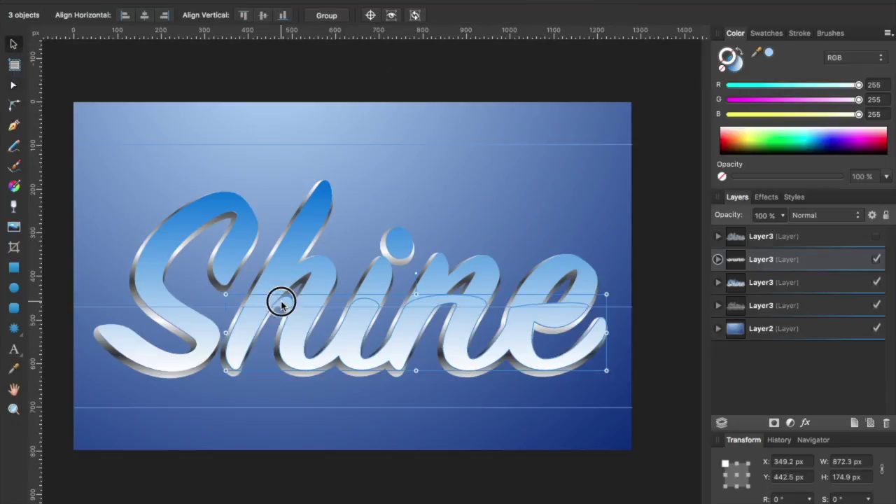
{"action": "left_click", "coordinate": [280, 301]}
{"action": "key", "text": "Escape"}
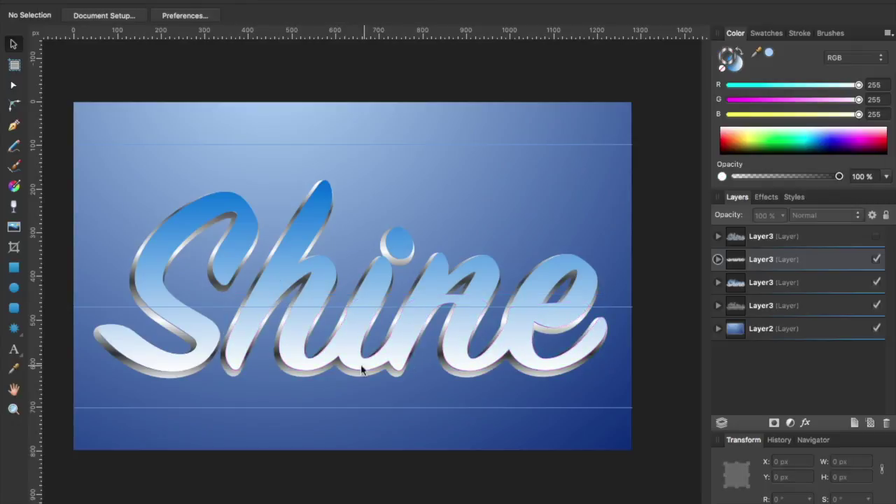
{"action": "left_click", "coordinate": [255, 339]}
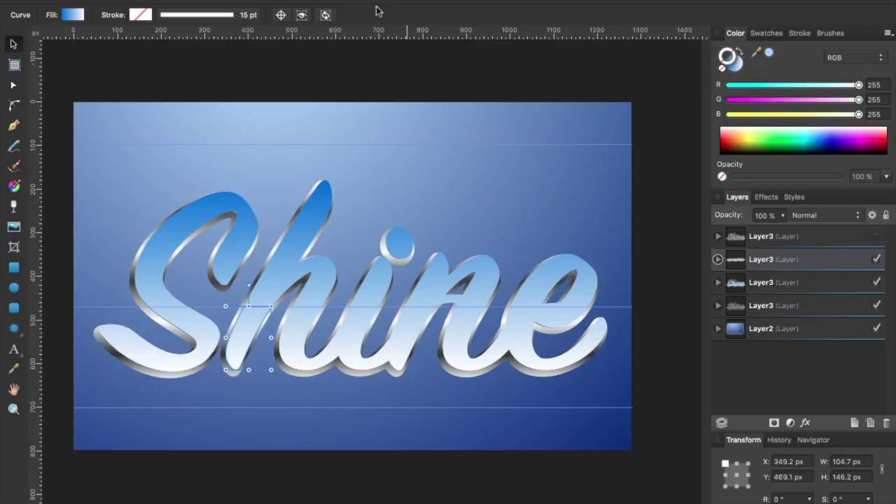
{"action": "left_click", "coordinate": [15, 87]}
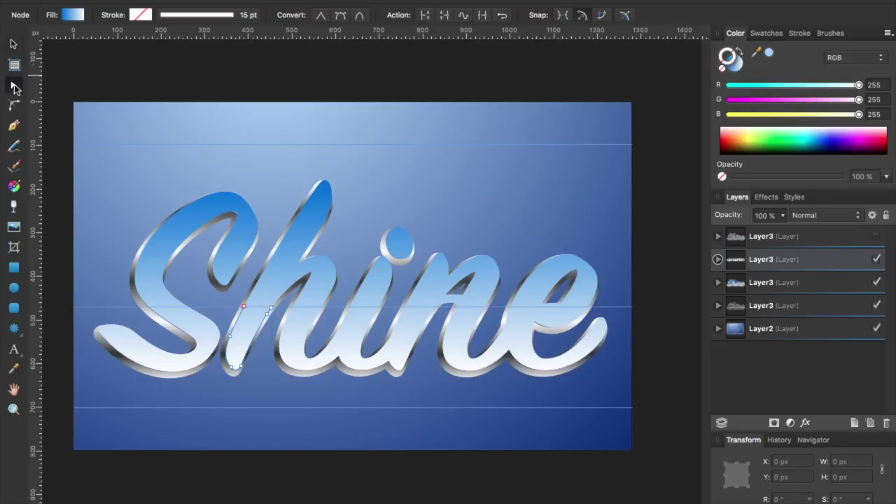
{"action": "left_click", "coordinate": [448, 15]}
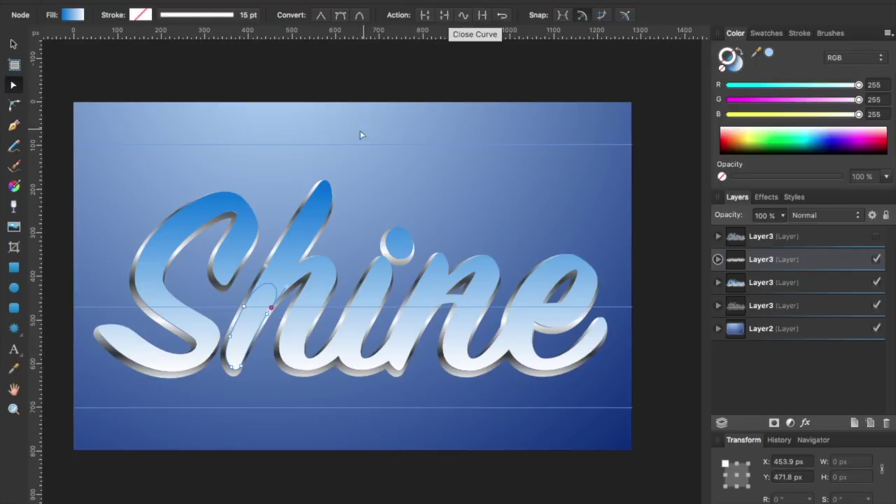
{"action": "left_click_drag", "start_coordinate": [265, 265], "coordinate": [256, 295]}
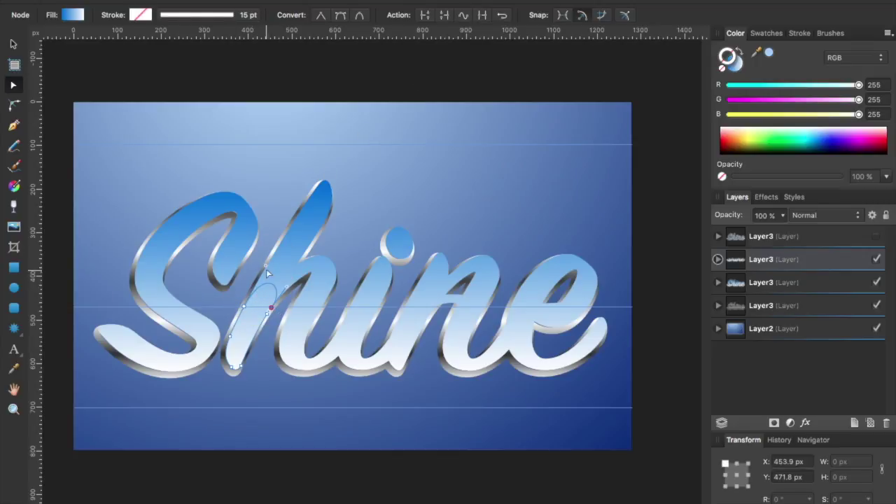
{"action": "left_click_drag", "start_coordinate": [264, 278], "coordinate": [264, 298]}
Close the highlight path through 'ine' and break it at two nodes on the n
{"action": "left_click", "coordinate": [260, 295]}
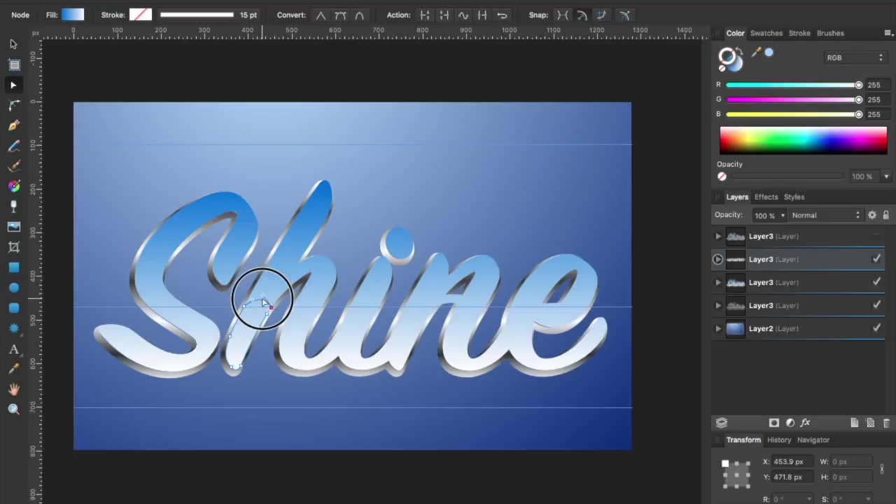
{"action": "left_click", "coordinate": [308, 331]}
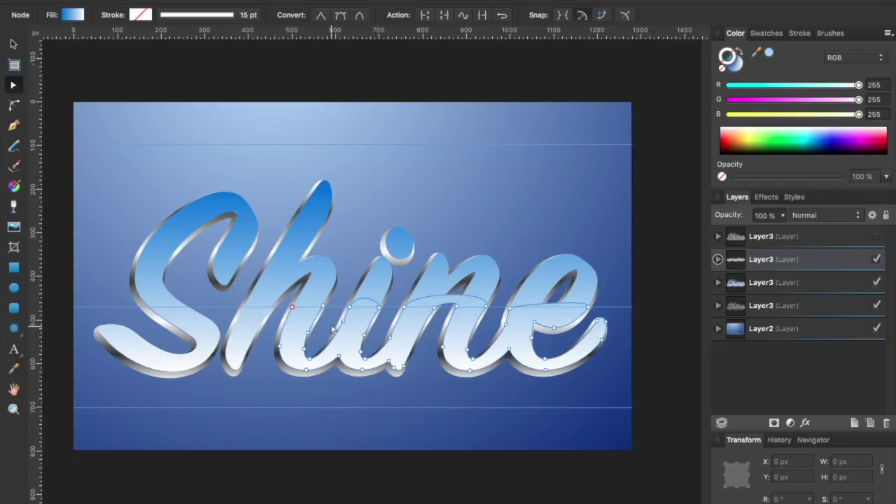
{"action": "left_click", "coordinate": [444, 15]}
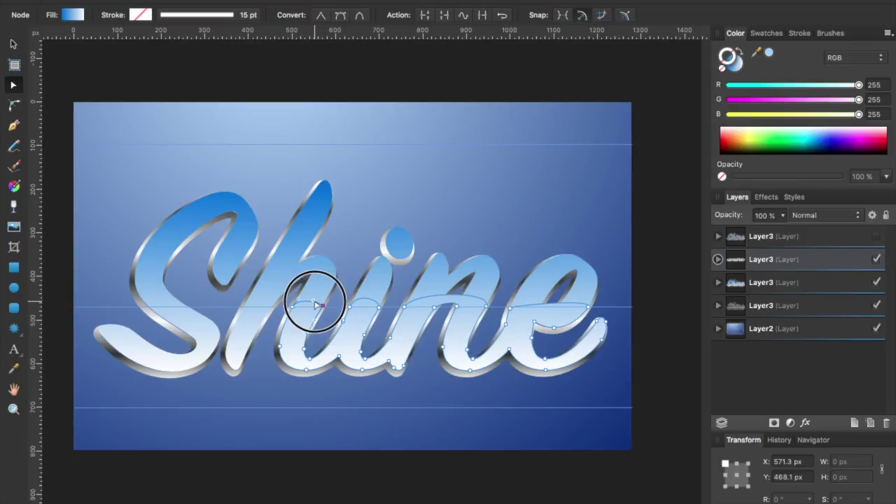
{"action": "left_click", "coordinate": [351, 311]}
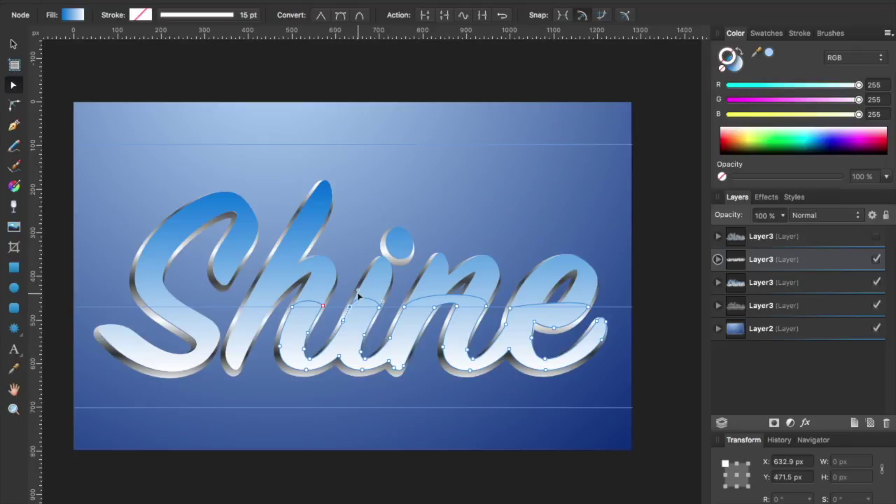
{"action": "left_click", "coordinate": [404, 307]}
{"action": "left_click", "coordinate": [425, 18]}
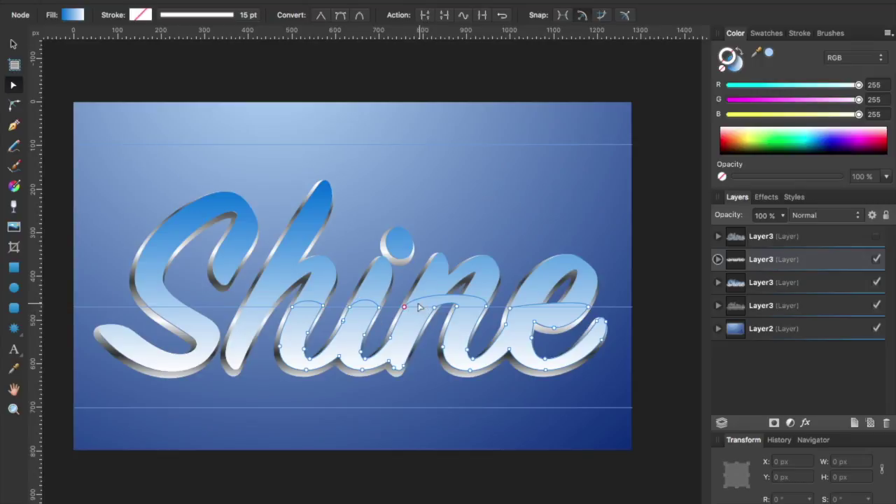
{"action": "left_click", "coordinate": [486, 308]}
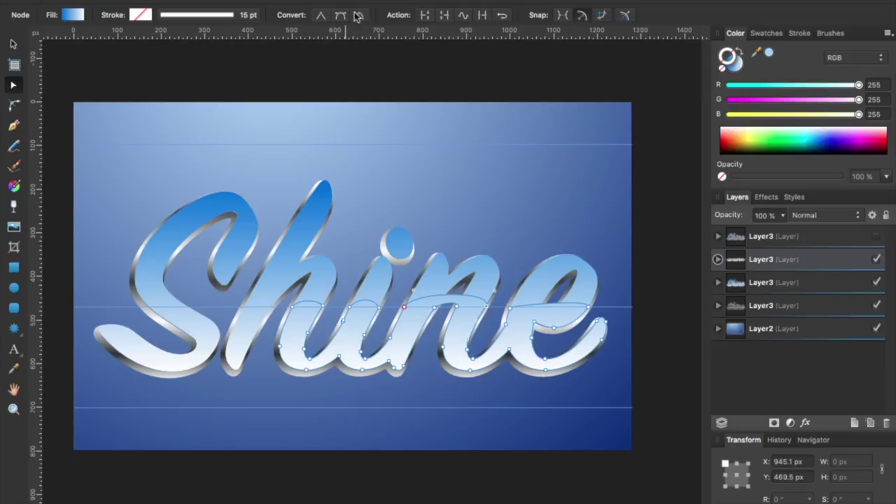
{"action": "left_click", "coordinate": [430, 18]}
Break the hine highlight curve at another node over the n
{"action": "left_click", "coordinate": [14, 43]}
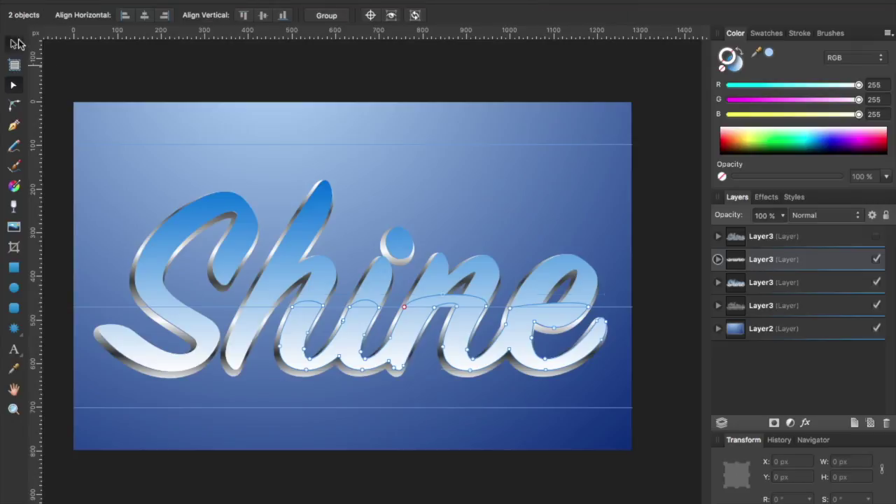
{"action": "left_click", "coordinate": [465, 294]}
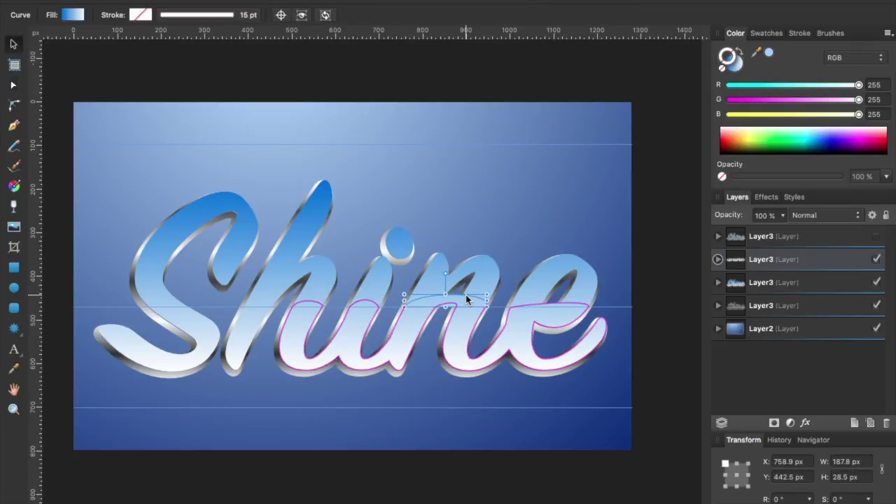
{"action": "left_click", "coordinate": [502, 296]}
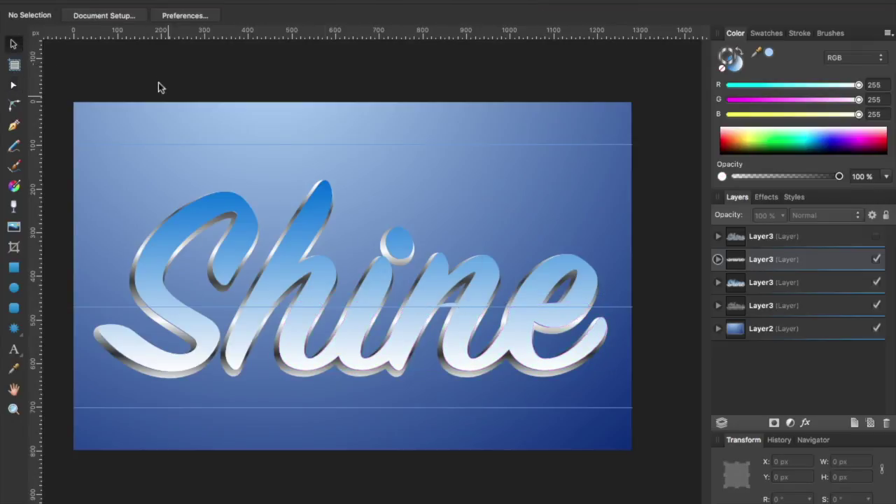
{"action": "left_click", "coordinate": [15, 86]}
{"action": "left_click", "coordinate": [411, 322]}
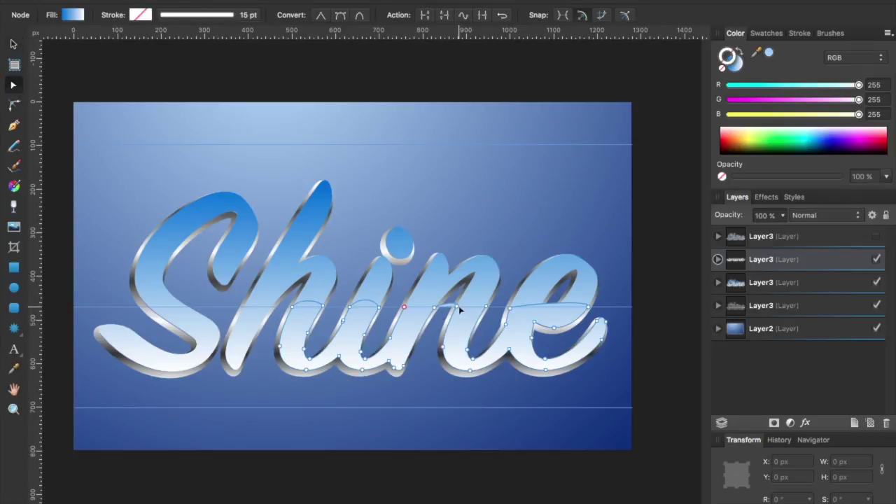
{"action": "left_click", "coordinate": [457, 306]}
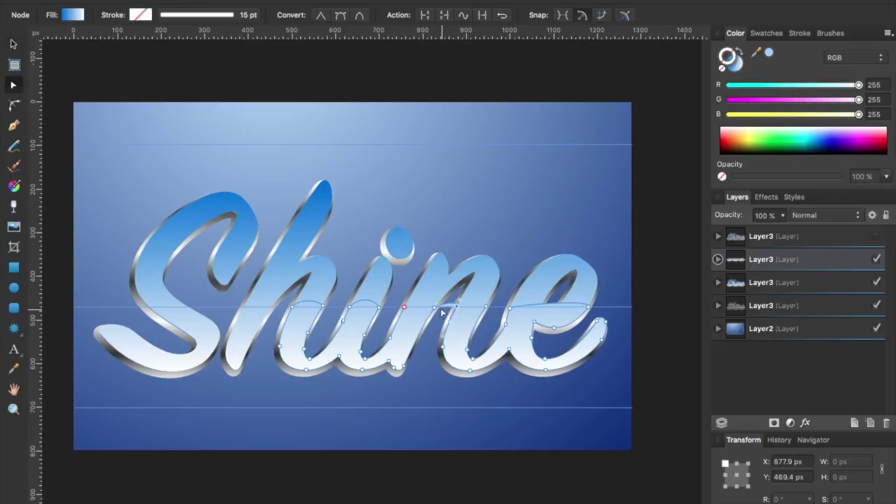
{"action": "left_click", "coordinate": [434, 309]}
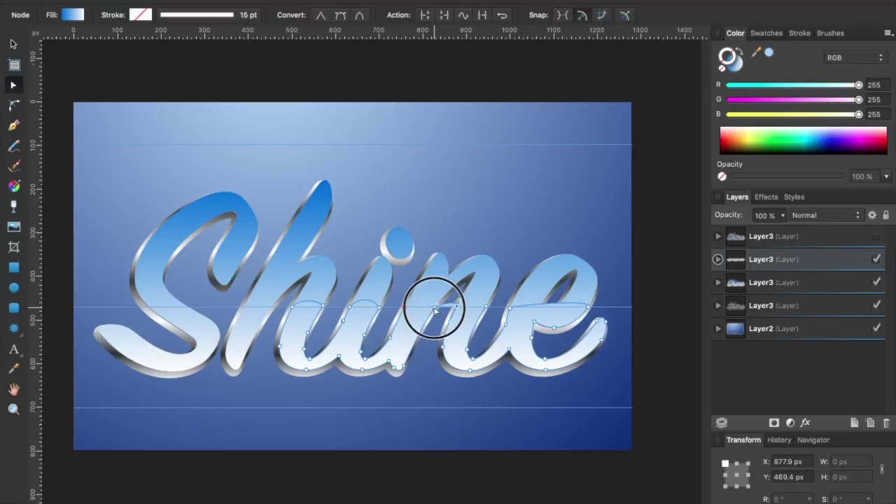
{"action": "left_click", "coordinate": [425, 16]}
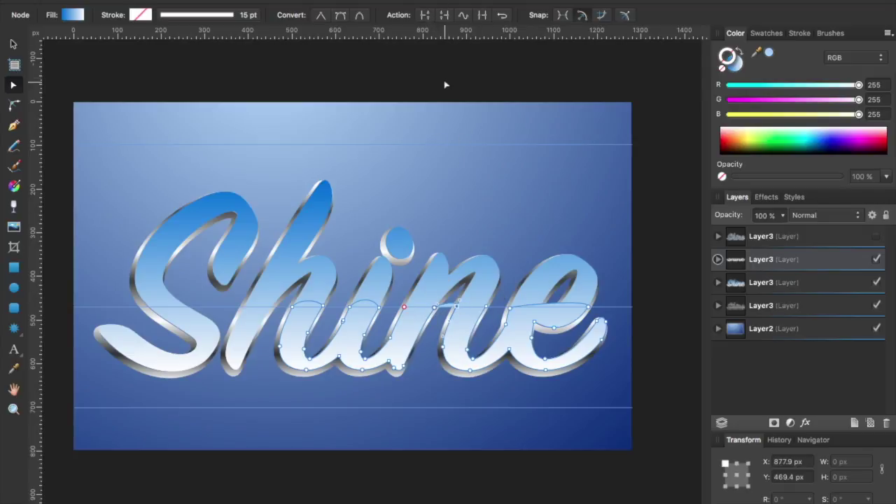
Delete the short curve piece over the n's arch
{"action": "left_click", "coordinate": [13, 45]}
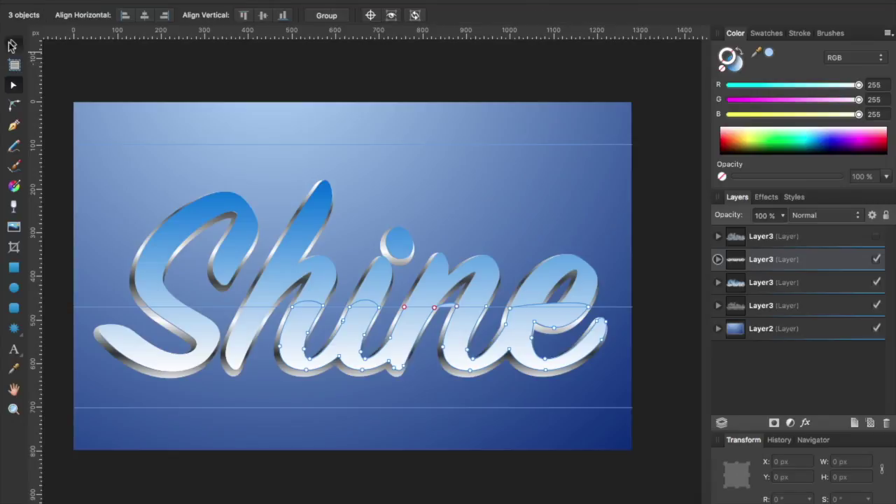
{"action": "left_click", "coordinate": [453, 300]}
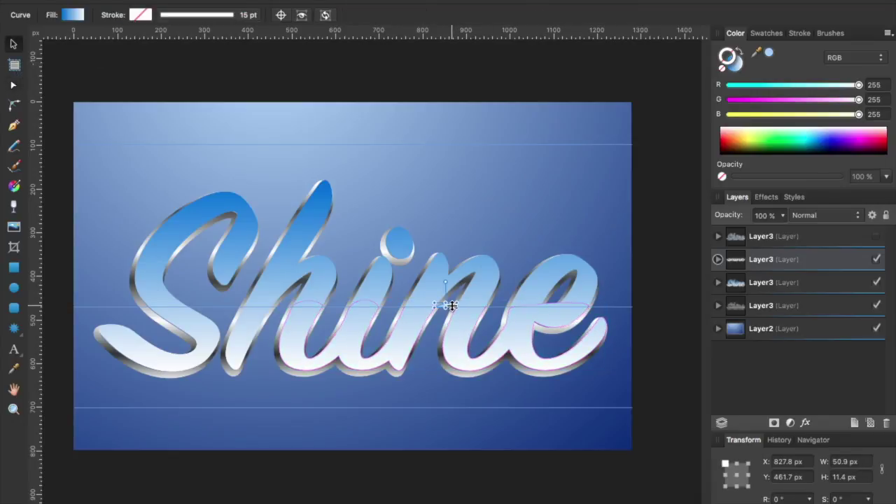
{"action": "key", "text": "super+d"}
Close the highlight curve running through 'hin' with the Node tool
{"action": "left_click", "coordinate": [16, 83]}
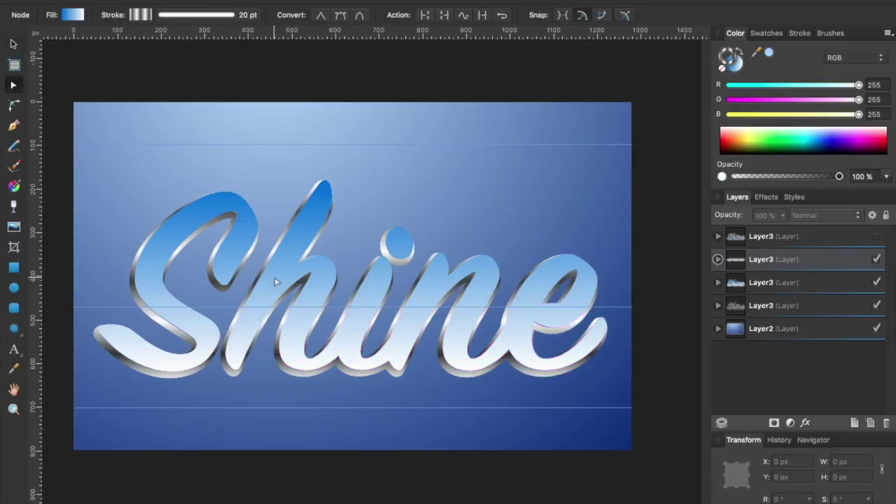
{"action": "left_click", "coordinate": [403, 327]}
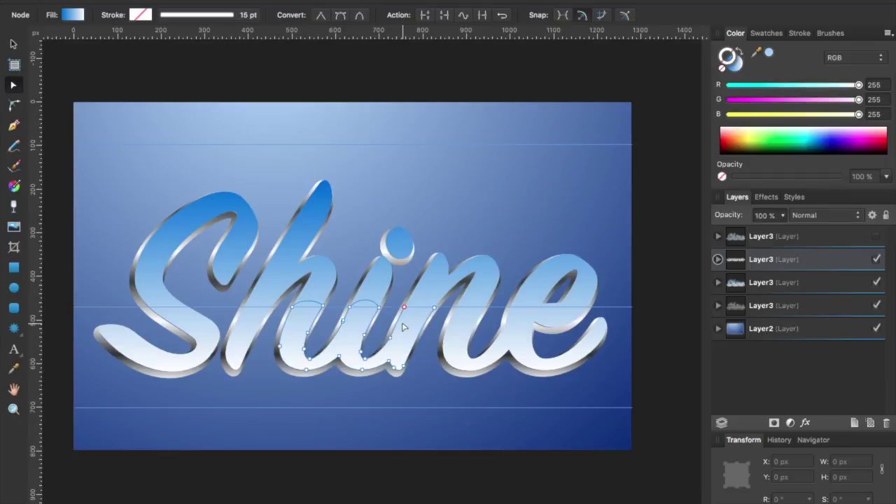
{"action": "left_click", "coordinate": [444, 15]}
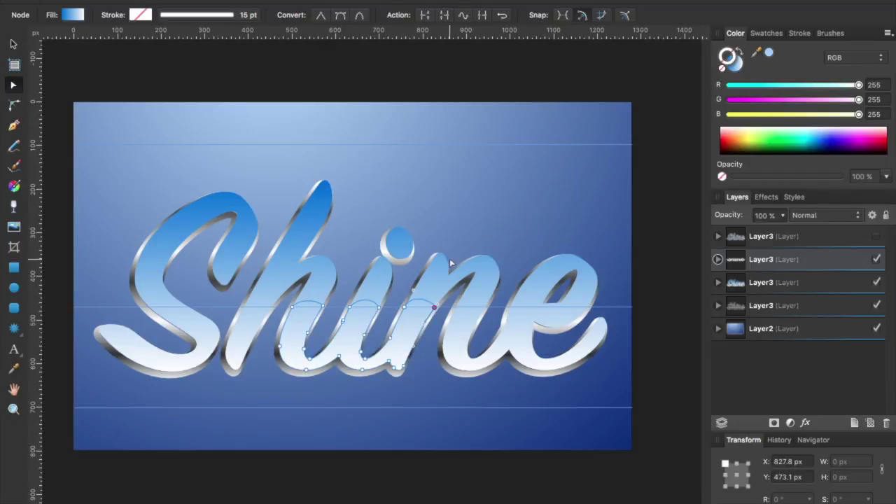
{"action": "left_click", "coordinate": [459, 340]}
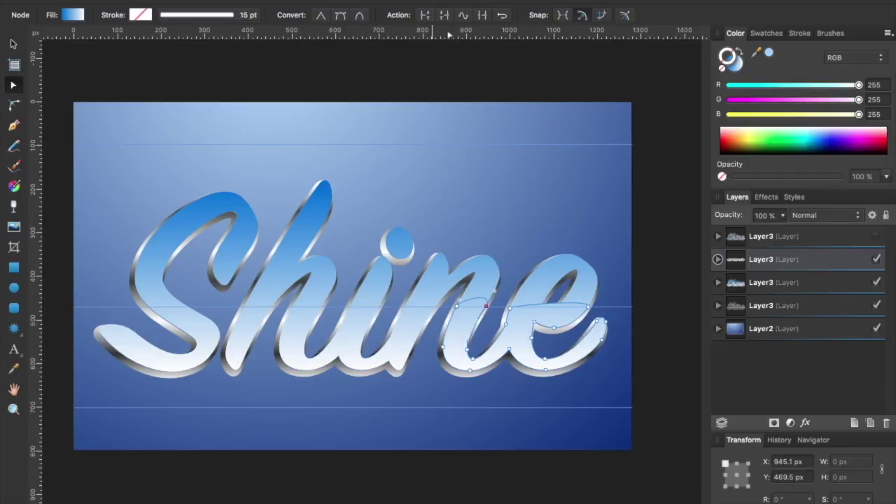
{"action": "left_click", "coordinate": [419, 317]}
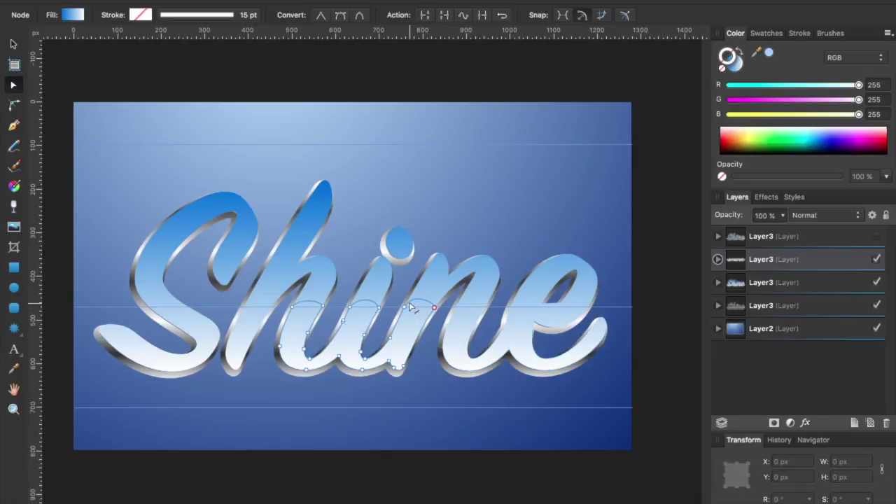
Refine the hin highlight's nodes and segments over the n and i
{"action": "left_click", "coordinate": [405, 306]}
{"action": "left_click", "coordinate": [414, 293]}
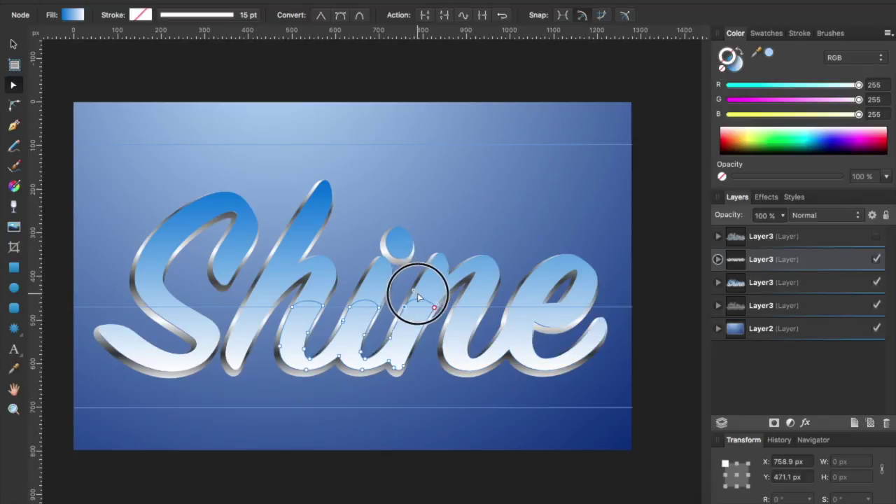
{"action": "left_click", "coordinate": [358, 304]}
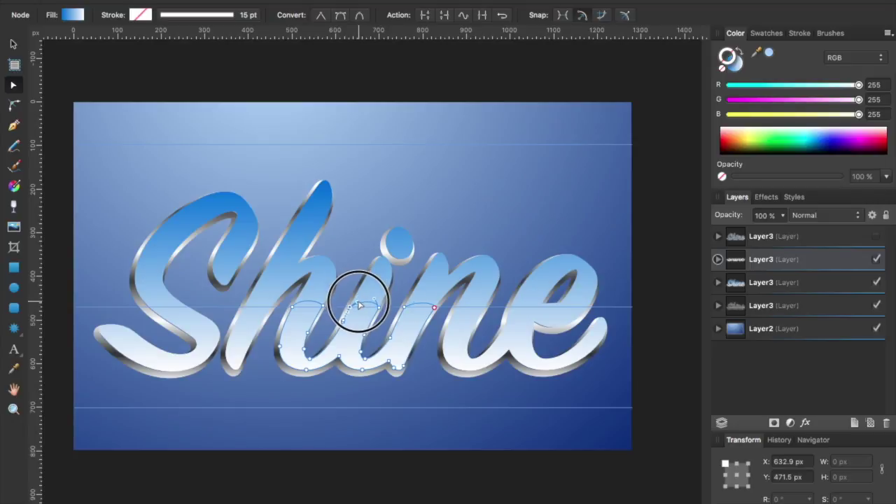
{"action": "left_click", "coordinate": [375, 303]}
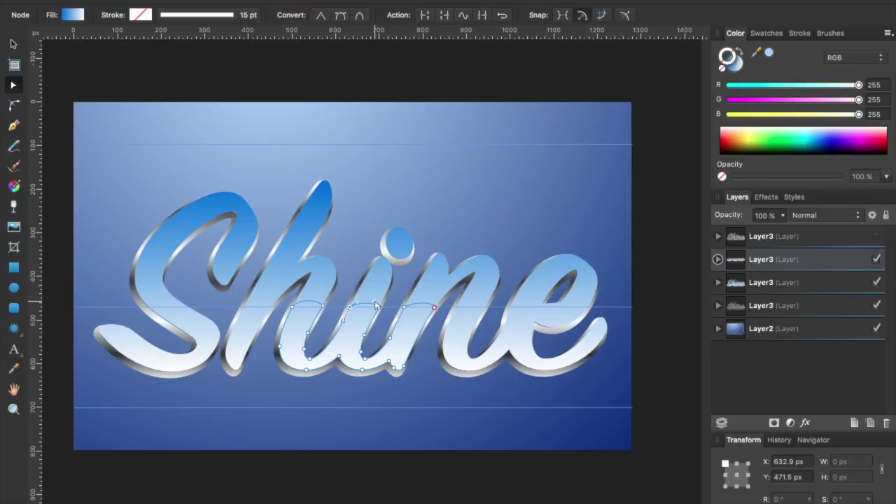
{"action": "left_click", "coordinate": [294, 308]}
{"action": "left_click", "coordinate": [301, 299]}
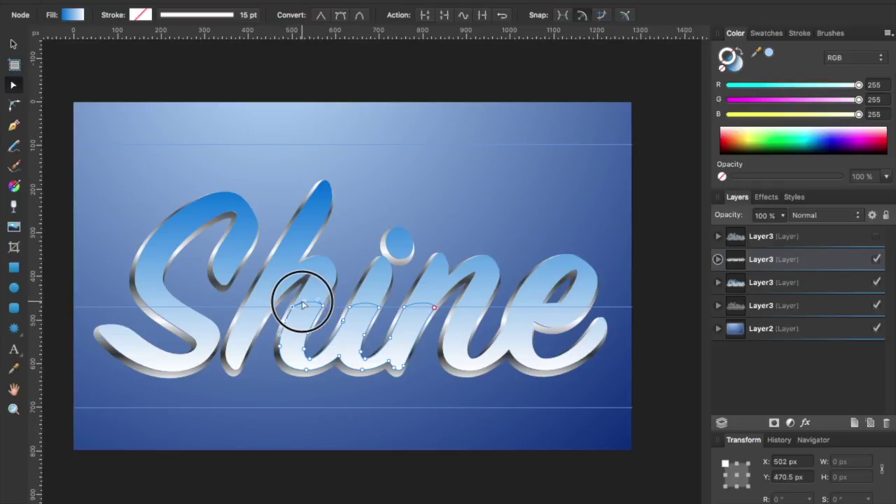
{"action": "left_click", "coordinate": [319, 302]}
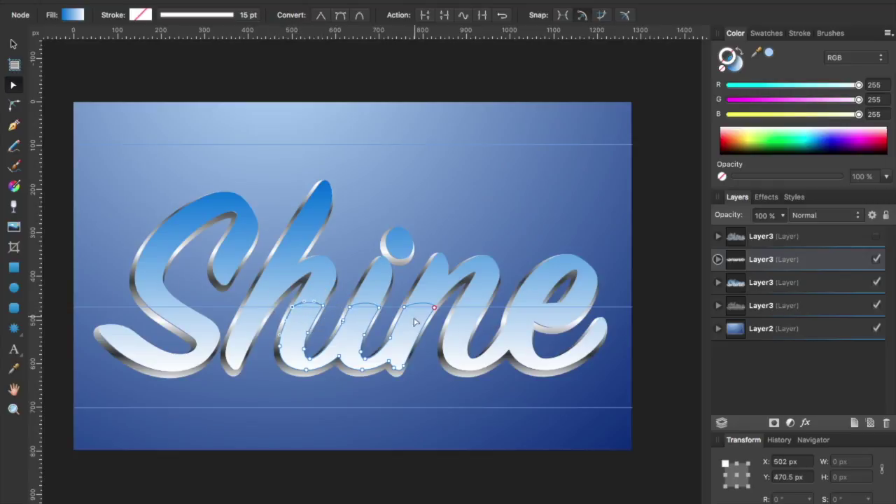
Drag the e highlight curve's top segment so its top edge bows gently upward
{"action": "left_click", "coordinate": [463, 324]}
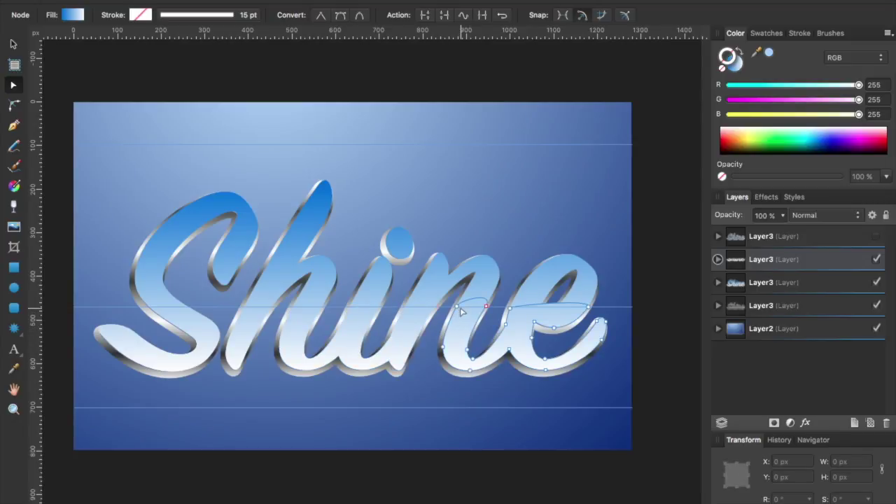
{"action": "left_click", "coordinate": [456, 306]}
{"action": "mouse_move", "coordinate": [460, 299]}
{"action": "left_mouse_down"}
{"action": "mouse_move", "coordinate": [469, 304]}
{"action": "mouse_move", "coordinate": [480, 290]}
{"action": "mouse_move", "coordinate": [474, 306]}
{"action": "mouse_move", "coordinate": [484, 304]}
{"action": "left_mouse_up"}
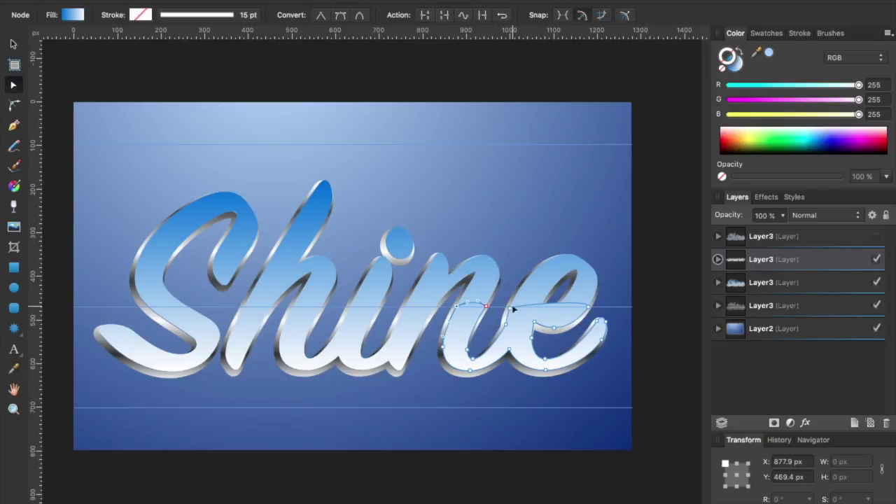
{"action": "left_click", "coordinate": [510, 309]}
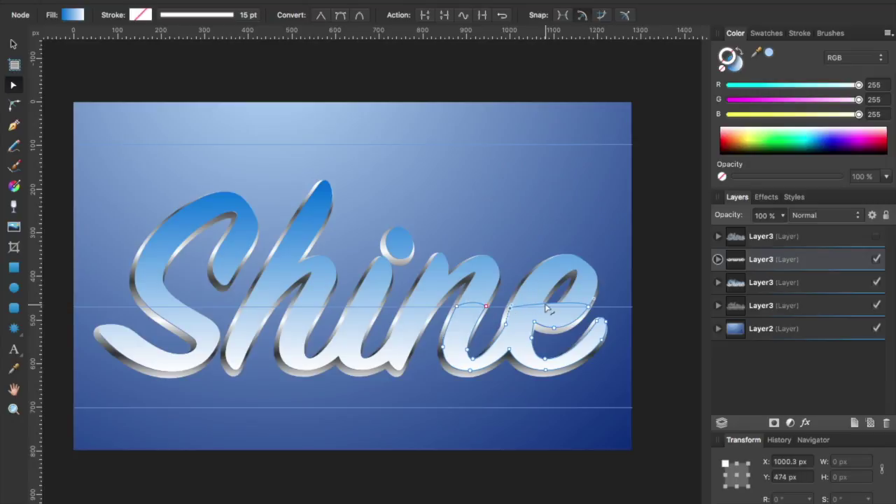
{"action": "left_click", "coordinate": [547, 308]}
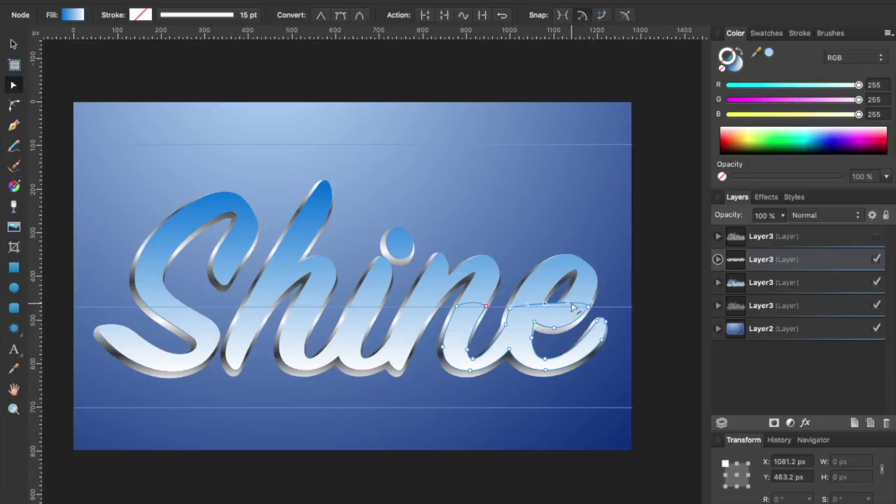
Drag the nodes and handles over the e so the highlight arches along its loop
{"action": "left_click", "coordinate": [559, 306]}
{"action": "left_click_drag", "start_coordinate": [553, 308], "coordinate": [547, 316]}
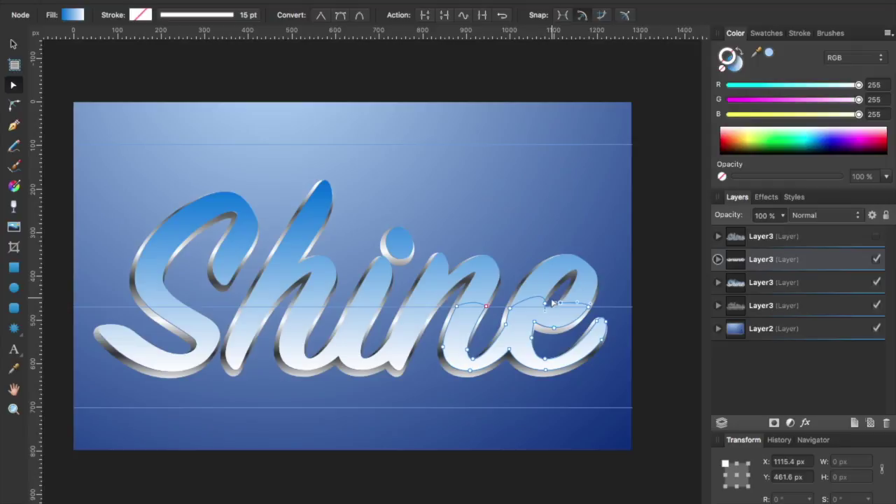
{"action": "left_click", "coordinate": [546, 306]}
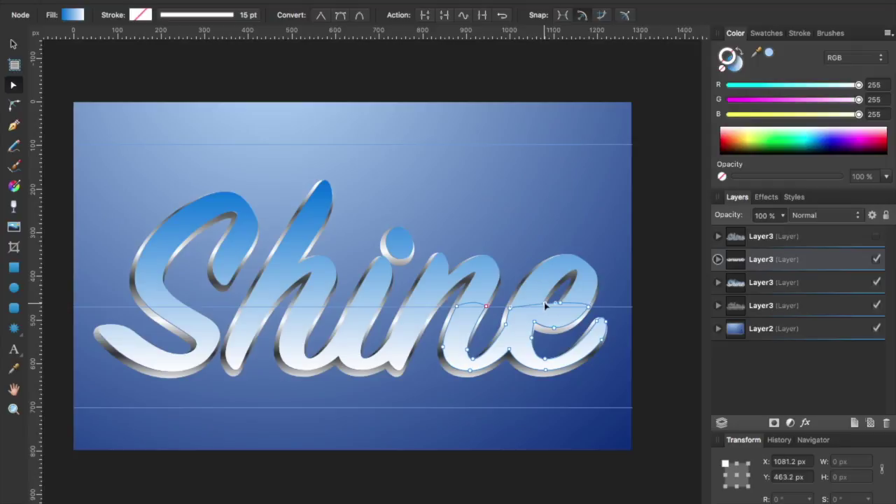
{"action": "left_click", "coordinate": [547, 306]}
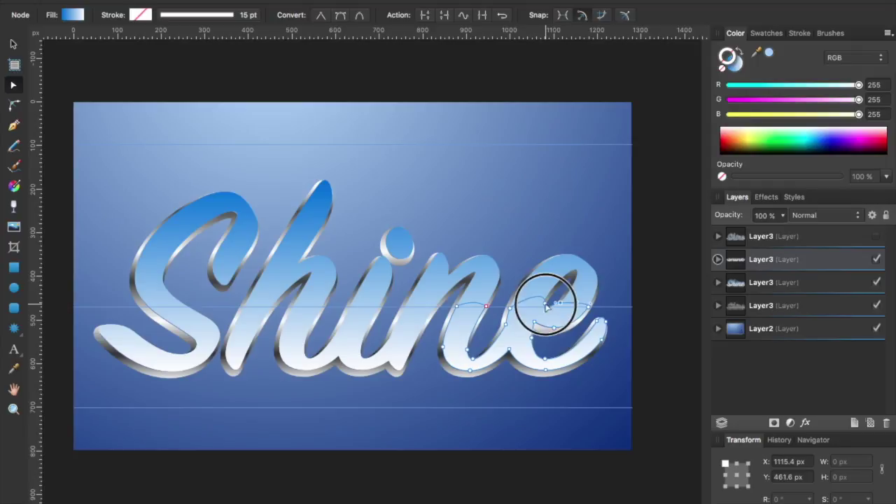
{"action": "left_click_drag", "start_coordinate": [548, 305], "coordinate": [523, 298]}
{"action": "left_click", "coordinate": [543, 319]}
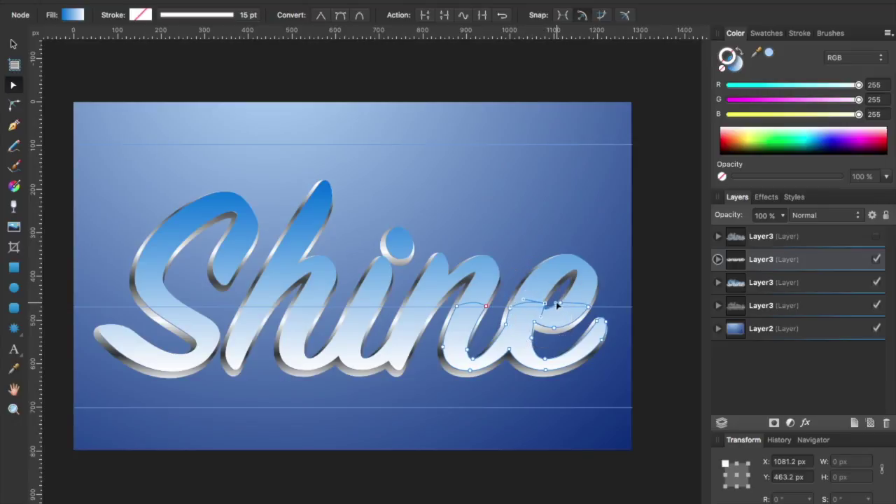
{"action": "left_click", "coordinate": [555, 300]}
{"action": "left_click_drag", "start_coordinate": [555, 312], "coordinate": [537, 320]}
{"action": "left_click_drag", "start_coordinate": [550, 319], "coordinate": [547, 321]}
{"action": "left_click", "coordinate": [561, 305]}
{"action": "mouse_move", "coordinate": [577, 306]}
{"action": "left_mouse_down"}
{"action": "mouse_move", "coordinate": [571, 294]}
{"action": "mouse_move", "coordinate": [588, 308]}
{"action": "left_mouse_up"}
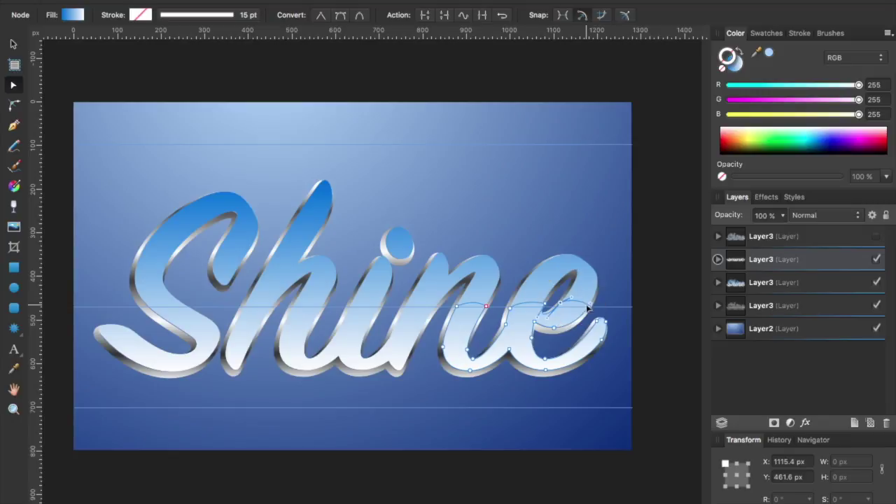
{"action": "left_click", "coordinate": [14, 186]}
Select the four lower highlight curves and group them
{"action": "left_click", "coordinate": [14, 44]}
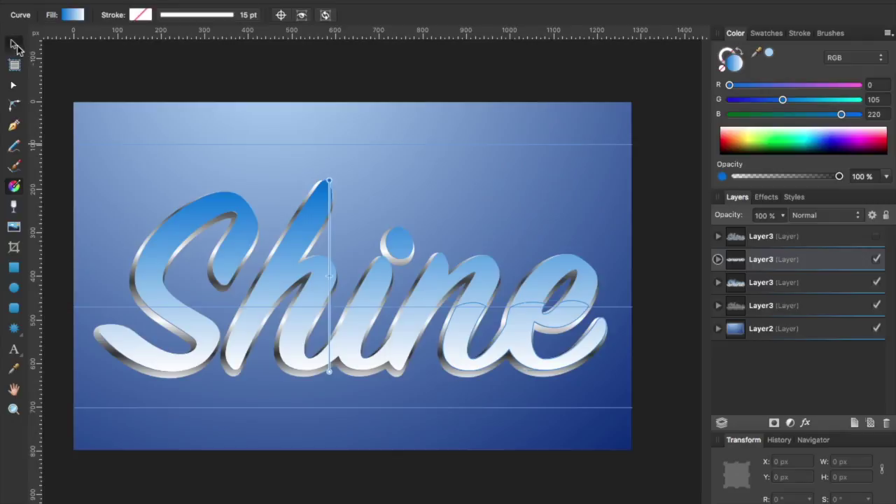
{"action": "left_click", "coordinate": [193, 340]}
{"action": "left_click", "coordinate": [238, 333], "text": "shift"}
{"action": "left_click", "coordinate": [305, 343], "text": "shift"}
{"action": "left_click", "coordinate": [453, 350], "text": "shift"}
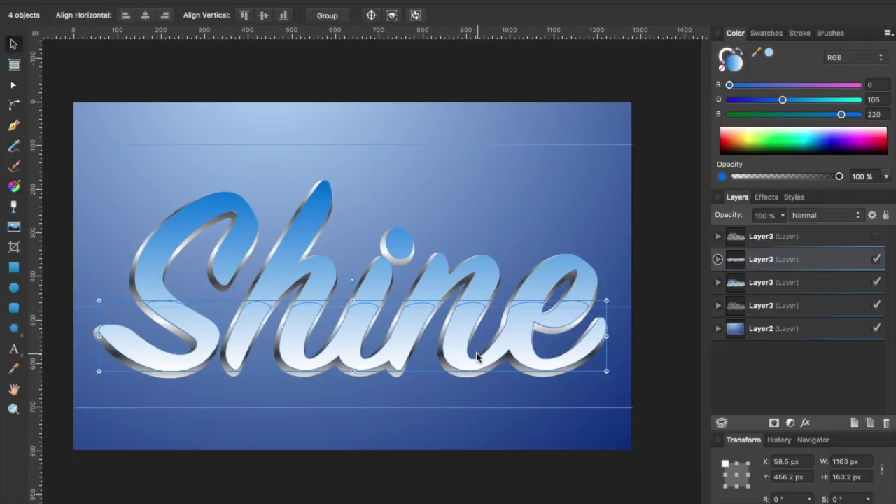
{"action": "right_click", "coordinate": [461, 359]}
{"action": "left_click", "coordinate": [488, 412]}
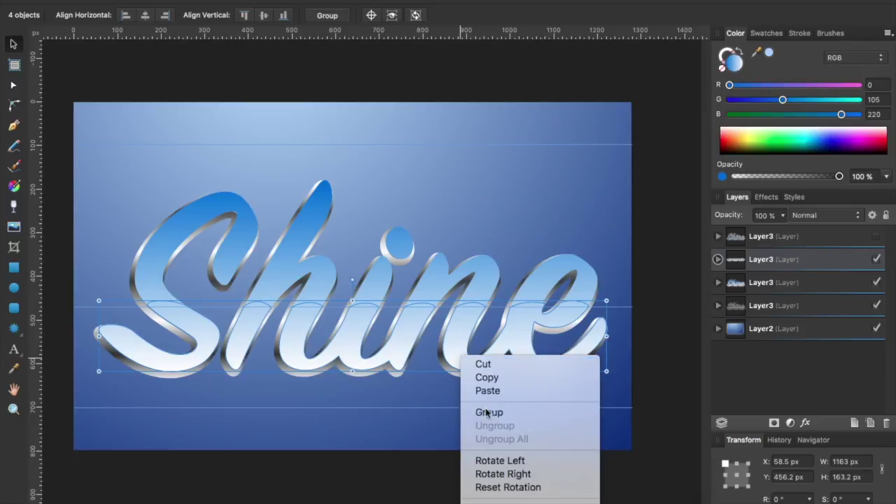
Give the grouped curves a vertical linear gradient fill
{"action": "left_click", "coordinate": [17, 188]}
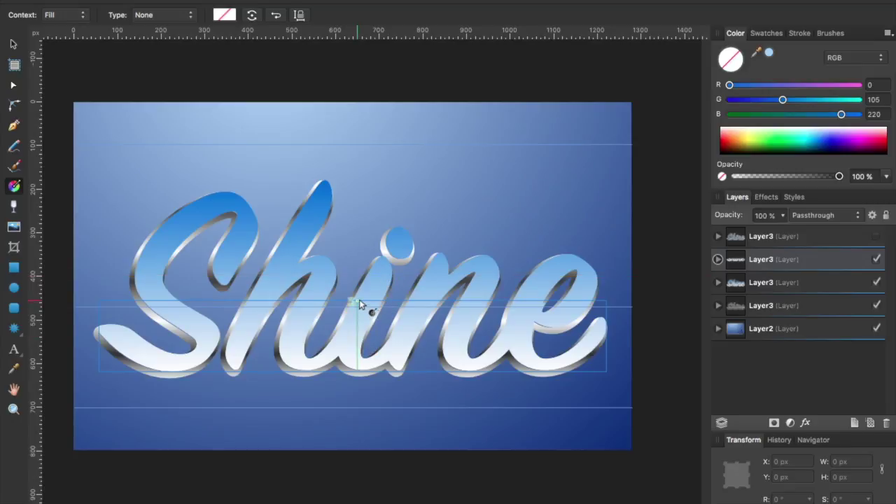
{"action": "left_click_drag", "start_coordinate": [358, 301], "coordinate": [357, 371]}
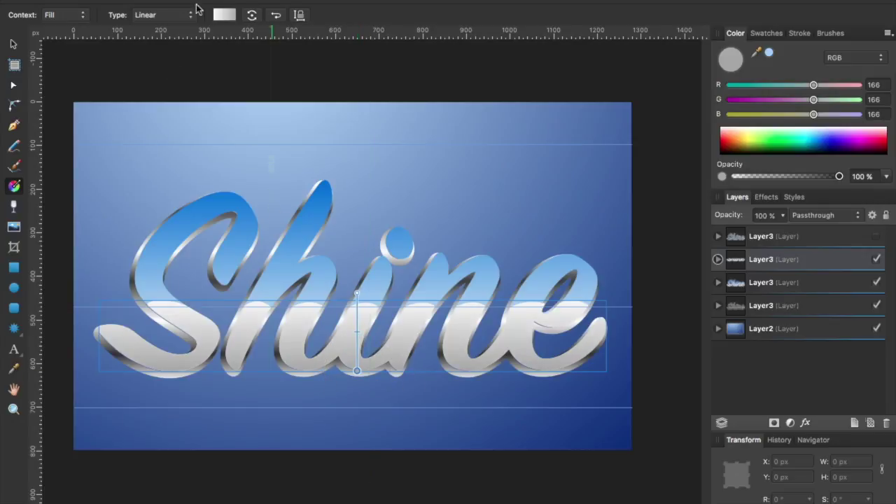
{"action": "left_click", "coordinate": [61, 14]}
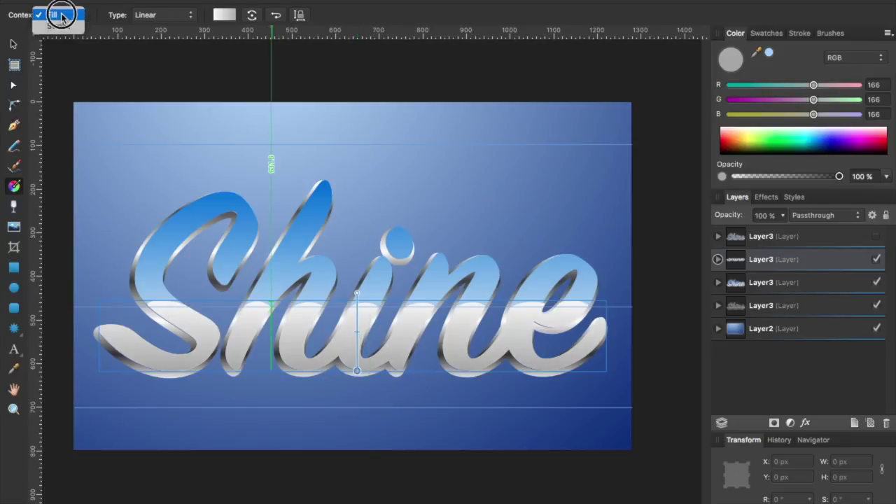
{"action": "left_click", "coordinate": [224, 15]}
Set the gradient's left stop to a blue sampled from the lettering, darkened to 19, 75, 138
{"action": "left_click", "coordinate": [224, 14]}
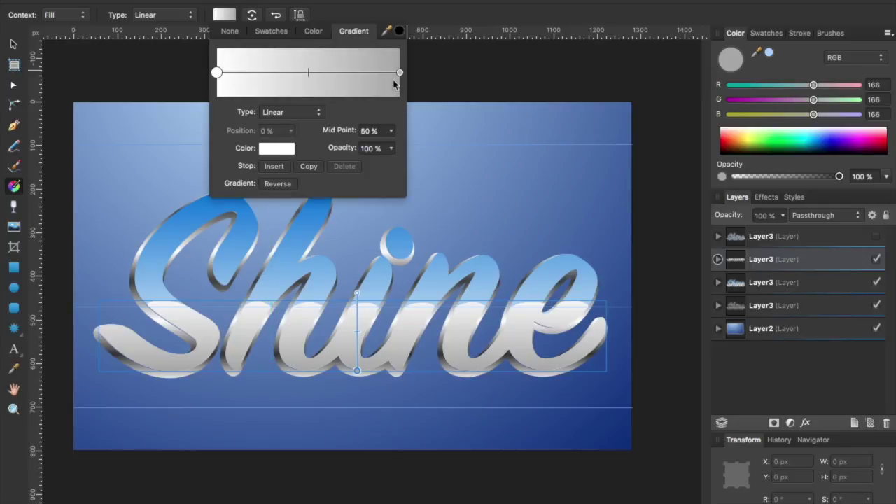
{"action": "left_click", "coordinate": [281, 150]}
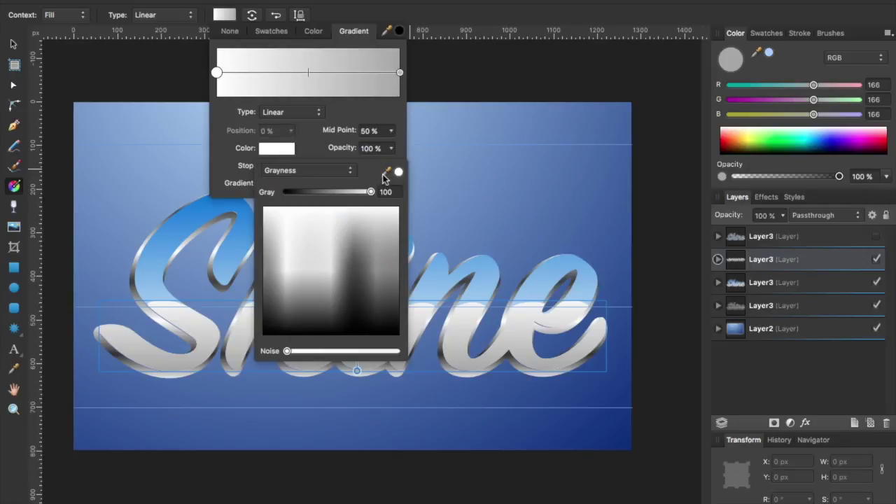
{"action": "left_click_drag", "start_coordinate": [383, 178], "coordinate": [617, 434]}
{"action": "left_click_drag", "start_coordinate": [387, 173], "coordinate": [216, 208]}
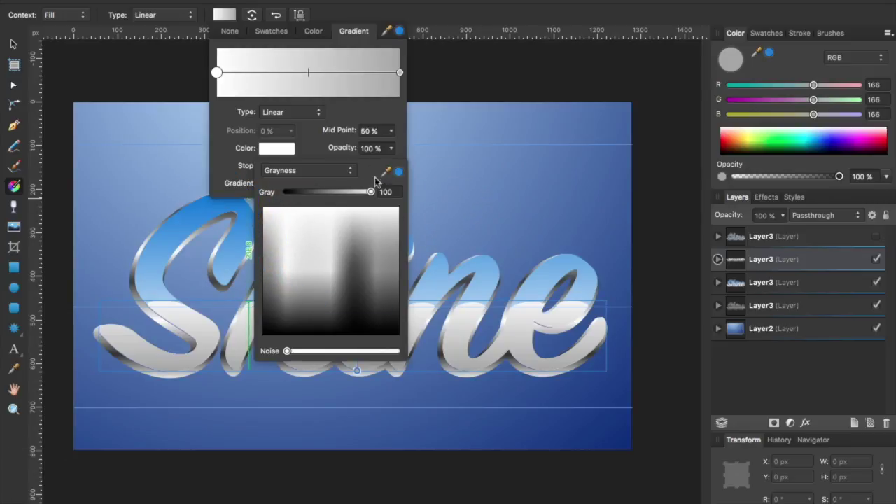
{"action": "left_click", "coordinate": [399, 172]}
{"action": "left_click", "coordinate": [343, 170]}
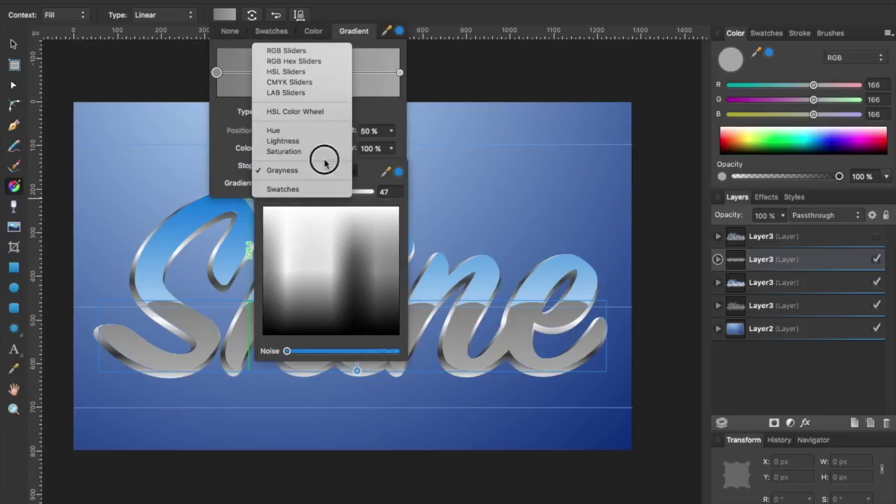
{"action": "left_click", "coordinate": [300, 51]}
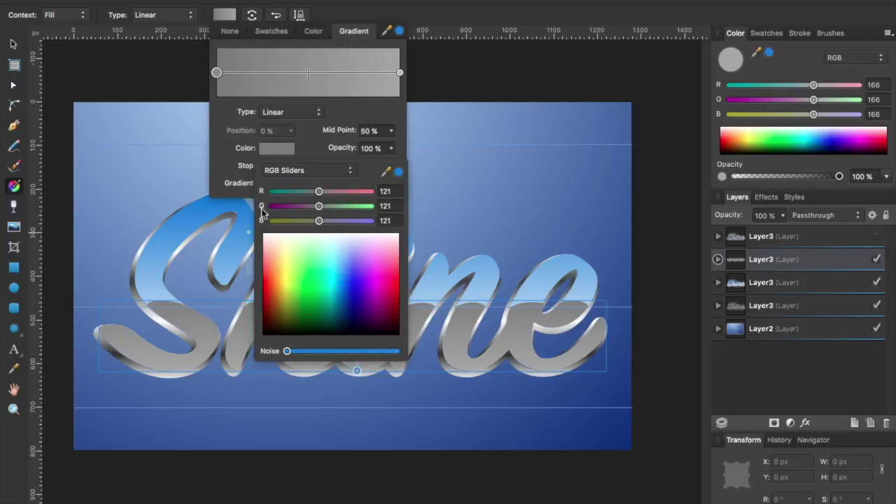
{"action": "left_click", "coordinate": [399, 173]}
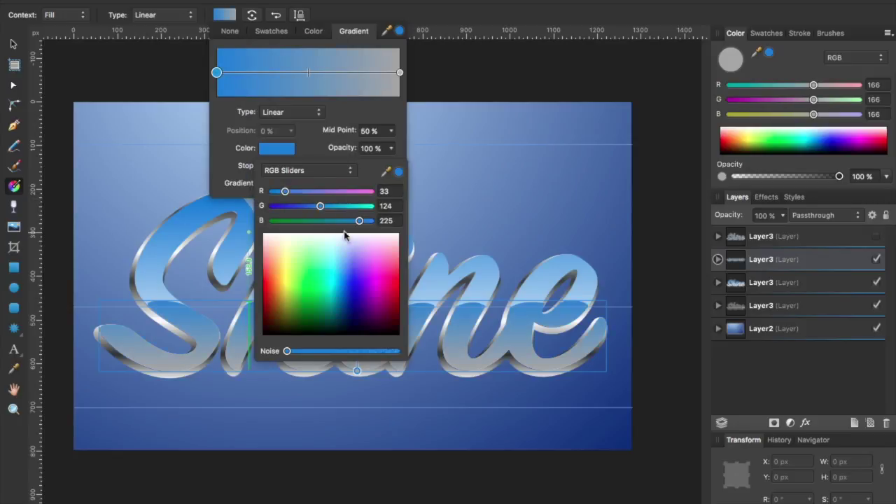
{"action": "left_click", "coordinate": [310, 172]}
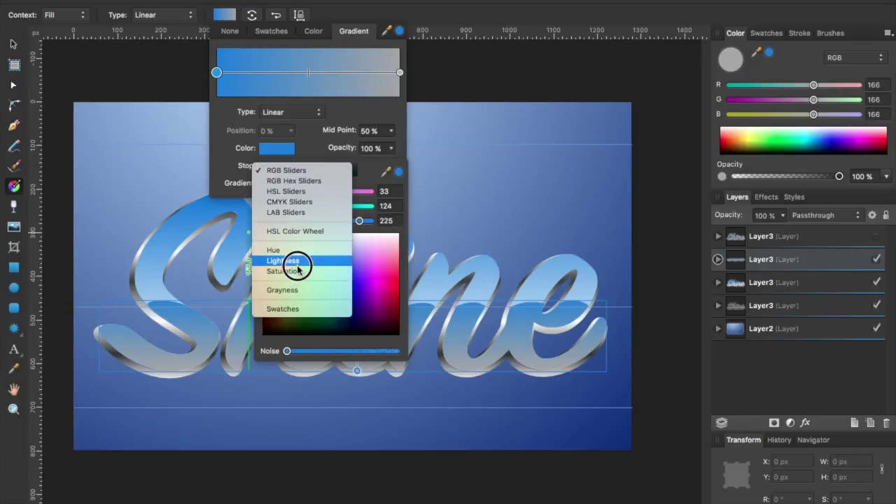
{"action": "left_click", "coordinate": [294, 260]}
{"action": "left_click_drag", "start_coordinate": [332, 192], "coordinate": [304, 192]}
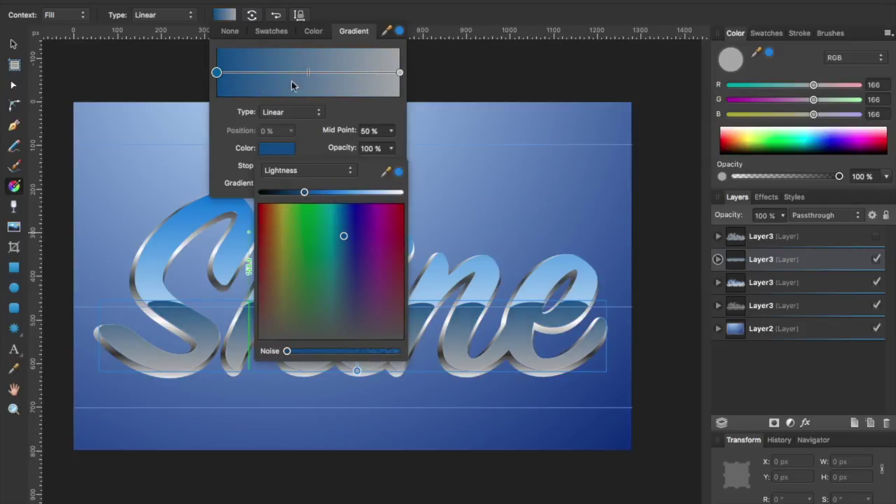
Set the gradient's right stop to white
{"action": "left_click", "coordinate": [400, 73]}
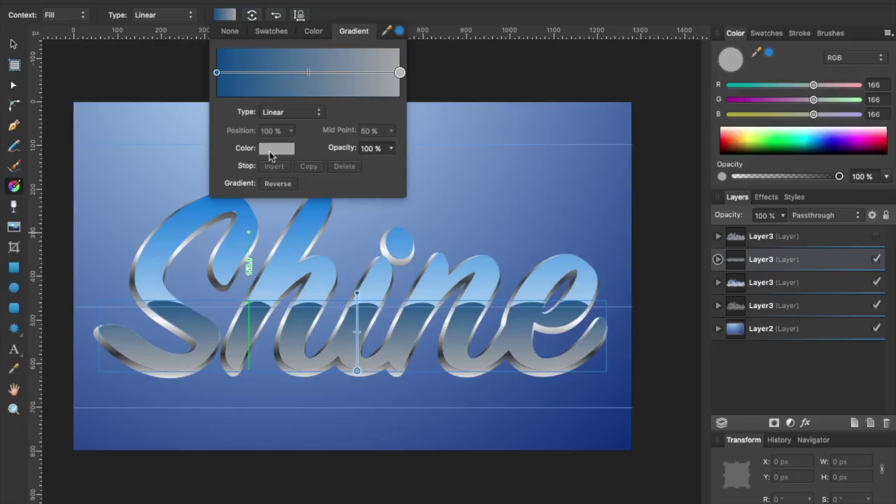
{"action": "left_click", "coordinate": [276, 148]}
{"action": "left_click_drag", "start_coordinate": [359, 187], "coordinate": [420, 191]}
{"action": "left_click", "coordinate": [357, 112]}
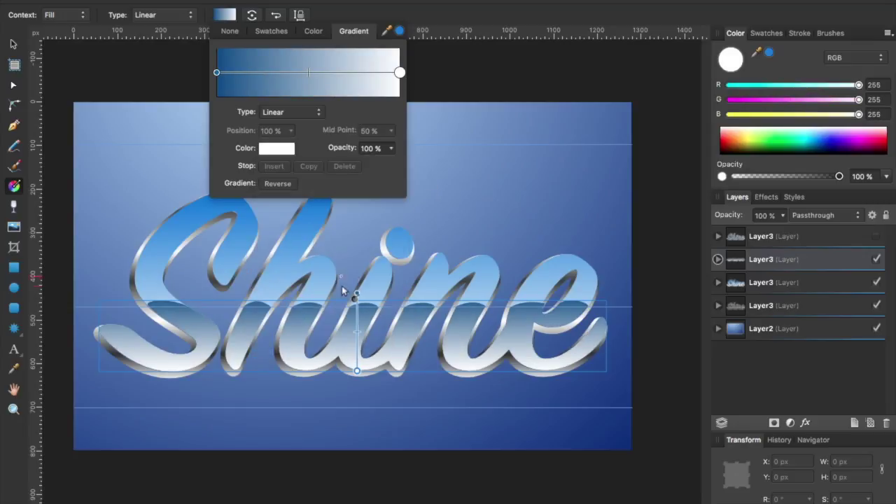
{"action": "left_click", "coordinate": [449, 85]}
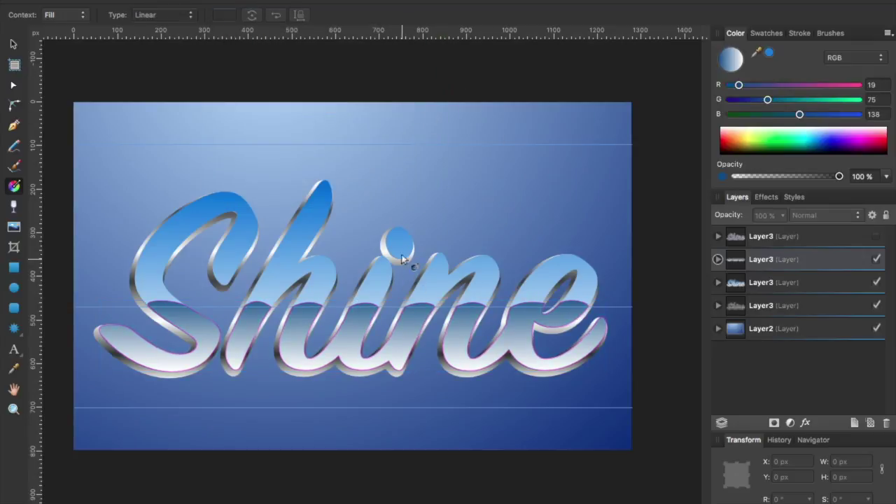
Show the top Layer3 copy of Shine and widen its outline stroke to 6 pt
{"action": "left_click", "coordinate": [878, 239]}
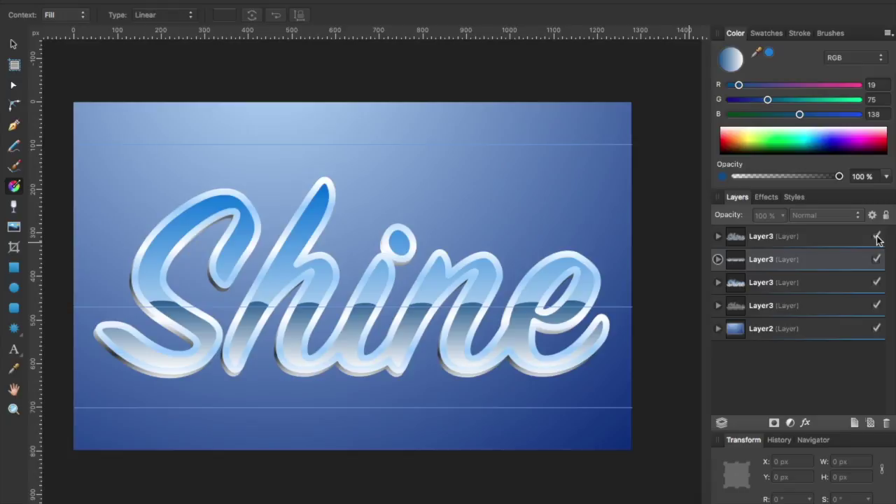
{"action": "left_click", "coordinate": [793, 239]}
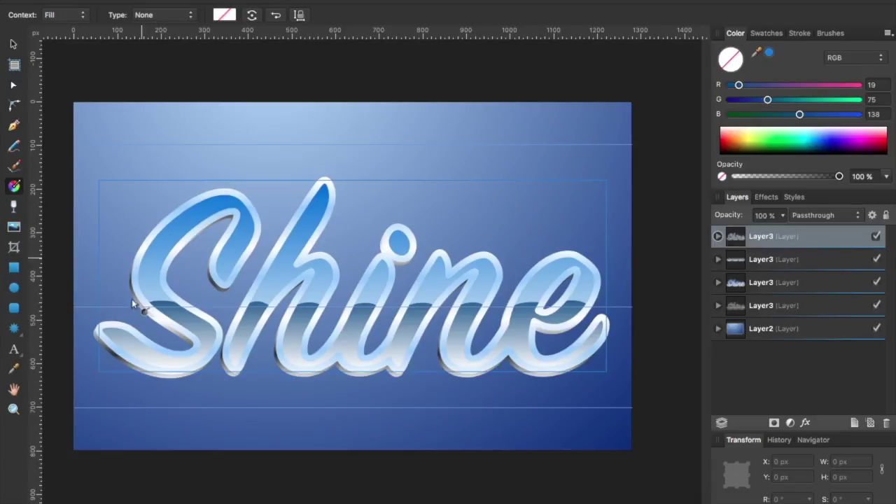
{"action": "left_click", "coordinate": [799, 34]}
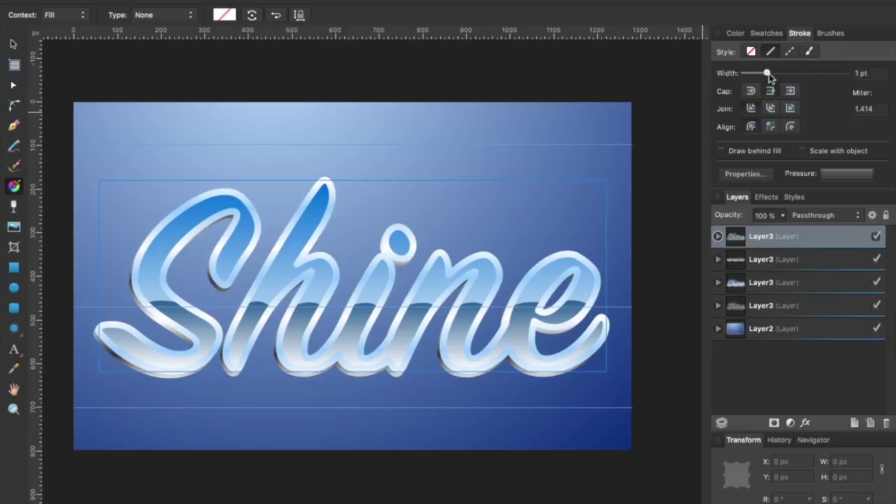
{"action": "left_click_drag", "start_coordinate": [768, 73], "coordinate": [782, 76]}
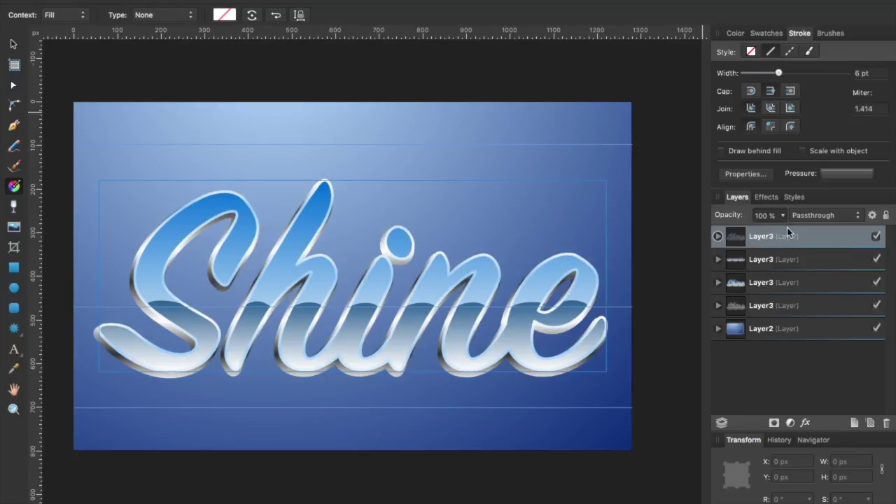
{"action": "left_click", "coordinate": [658, 267]}
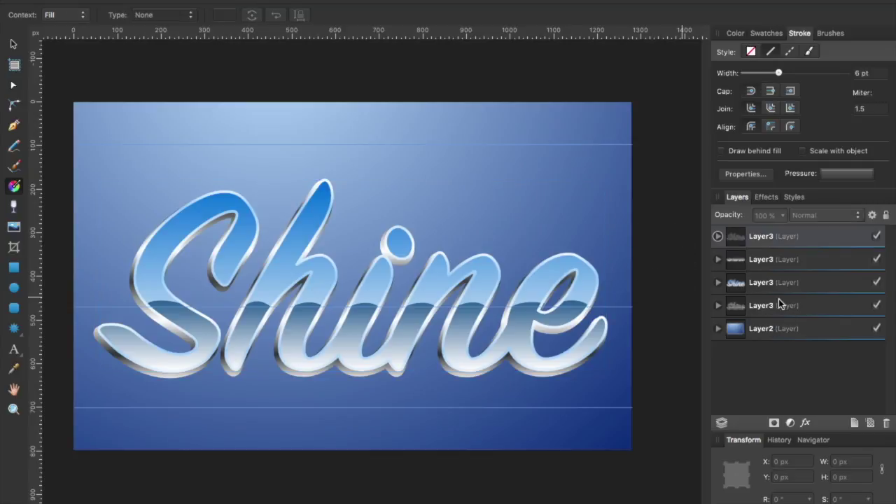
{"action": "left_click", "coordinate": [774, 259]}
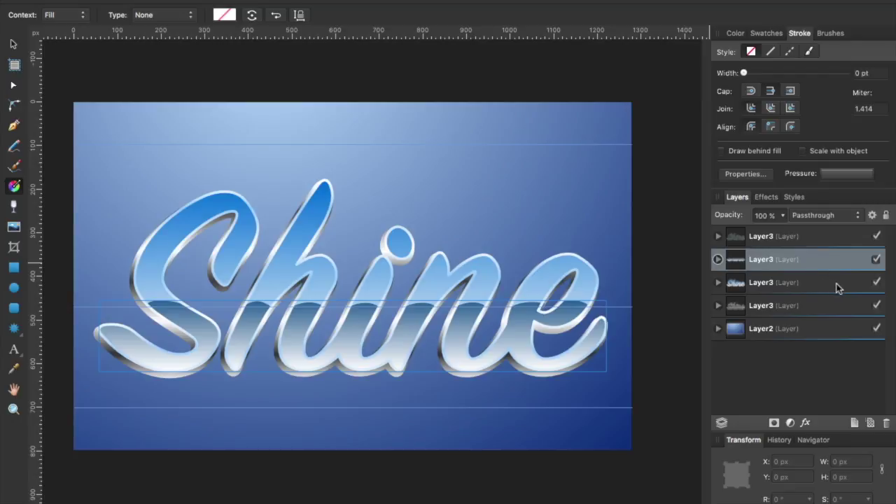
Set the second Layer3 copy's blend mode to Luminosity
{"action": "left_click", "coordinate": [813, 216]}
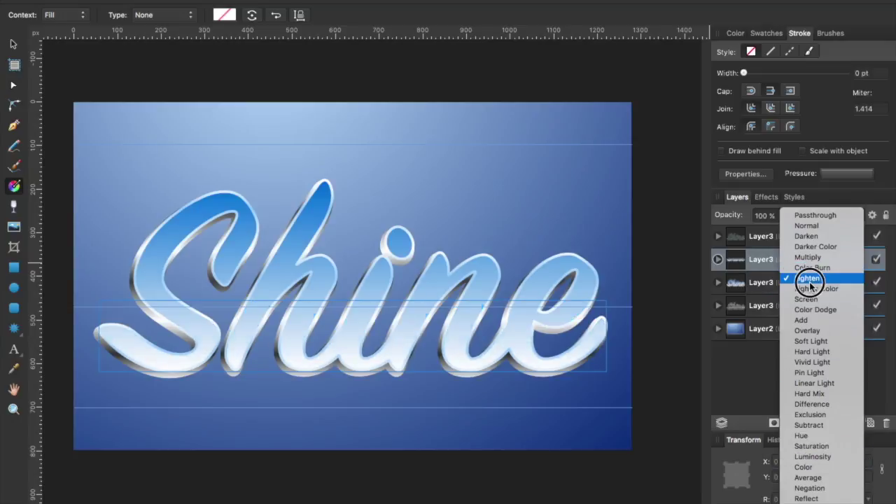
{"action": "left_click", "coordinate": [813, 457]}
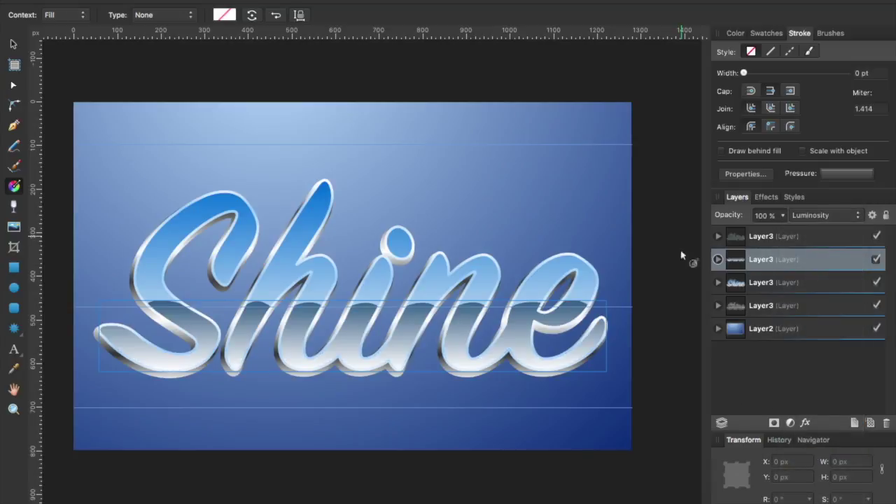
{"action": "left_click", "coordinate": [691, 283]}
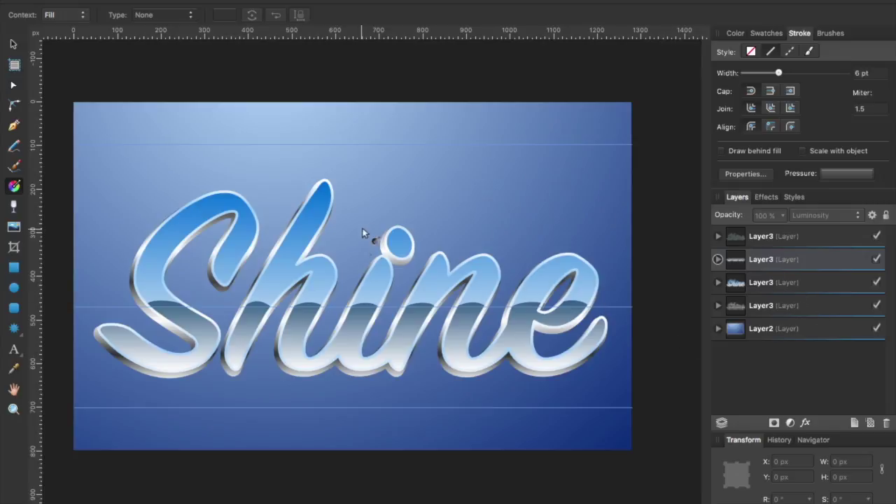
{"action": "left_click", "coordinate": [798, 280]}
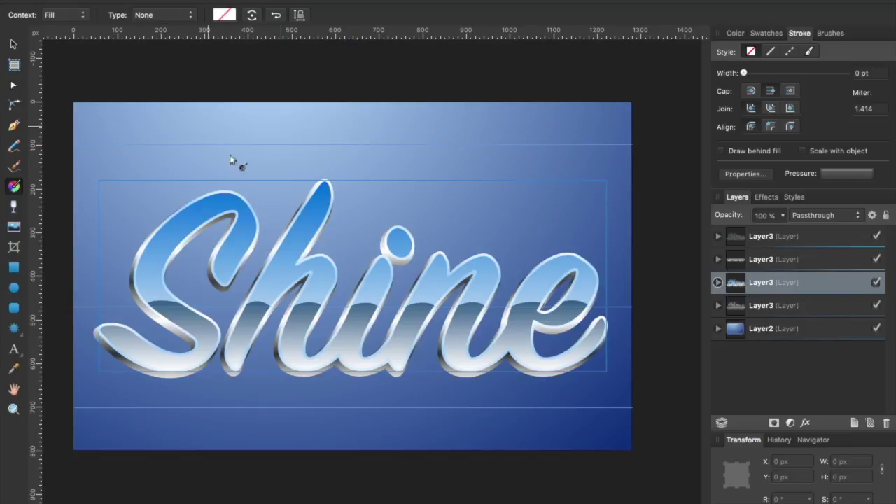
Lay a vertical light-to-blue linear gradient on the lettering, ending at the letters' bottom
{"action": "left_click", "coordinate": [352, 327]}
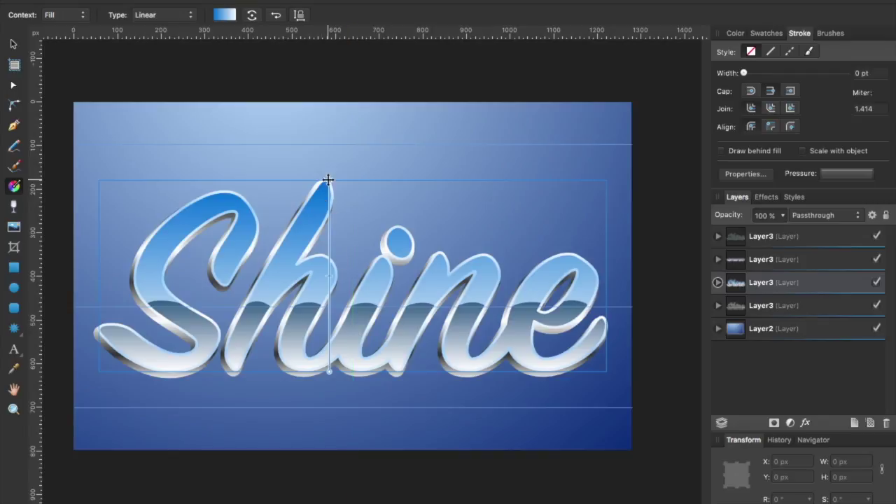
{"action": "left_click_drag", "start_coordinate": [329, 181], "coordinate": [408, 390]}
{"action": "left_click_drag", "start_coordinate": [329, 371], "coordinate": [403, 180]}
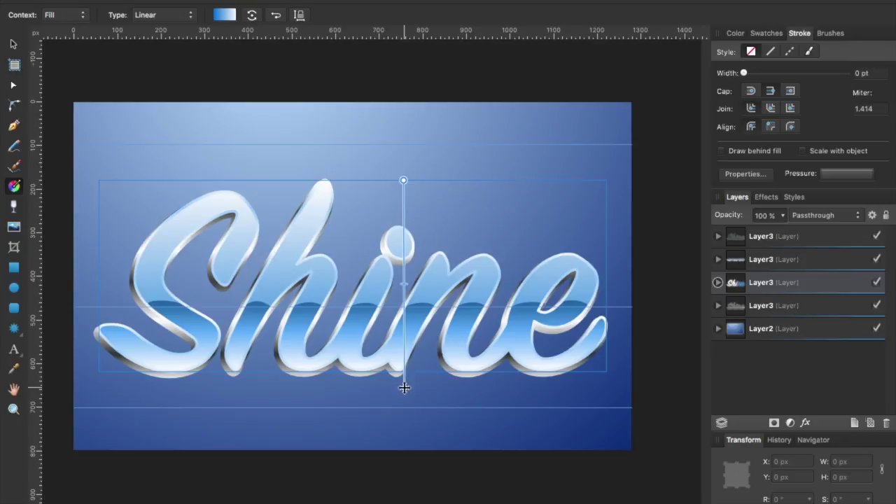
{"action": "mouse_move", "coordinate": [403, 387]}
{"action": "left_mouse_down"}
{"action": "mouse_move", "coordinate": [406, 362]}
{"action": "mouse_move", "coordinate": [403, 370]}
{"action": "left_mouse_up"}
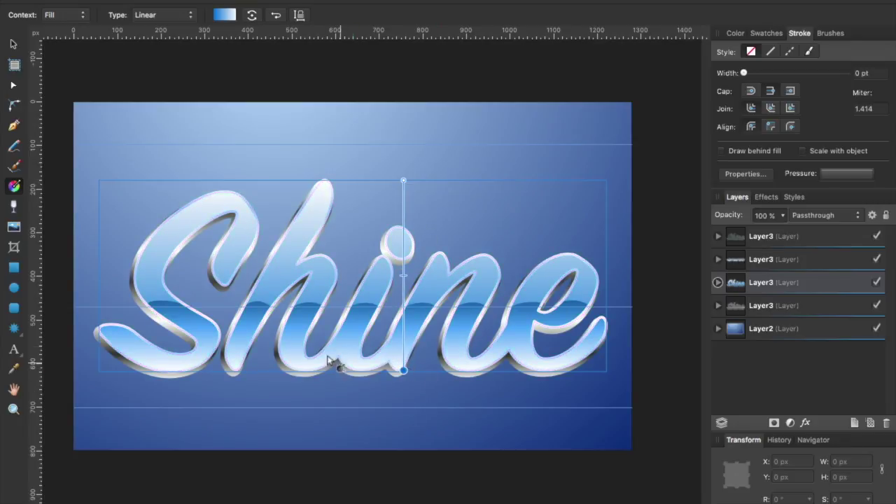
{"action": "left_click", "coordinate": [386, 88]}
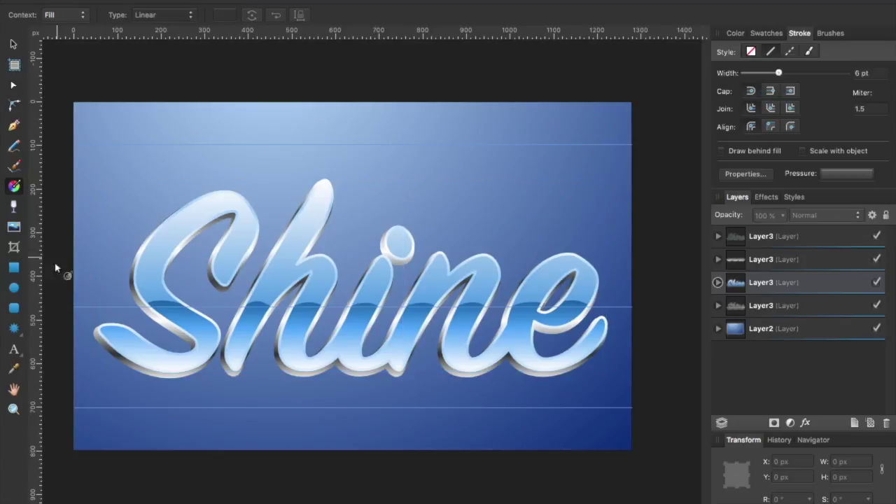
Draw a small white double star above the S with 83 % point radius
{"action": "left_click", "coordinate": [16, 332]}
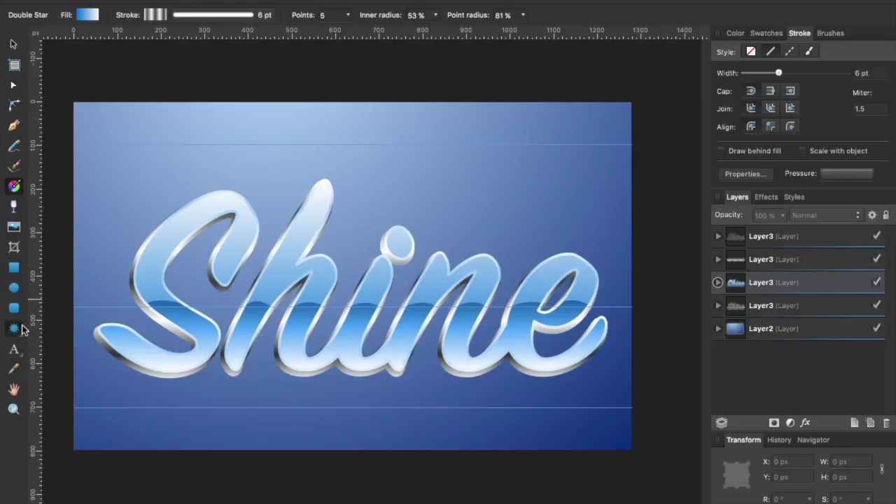
{"action": "left_click_drag", "start_coordinate": [237, 187], "coordinate": [250, 200]}
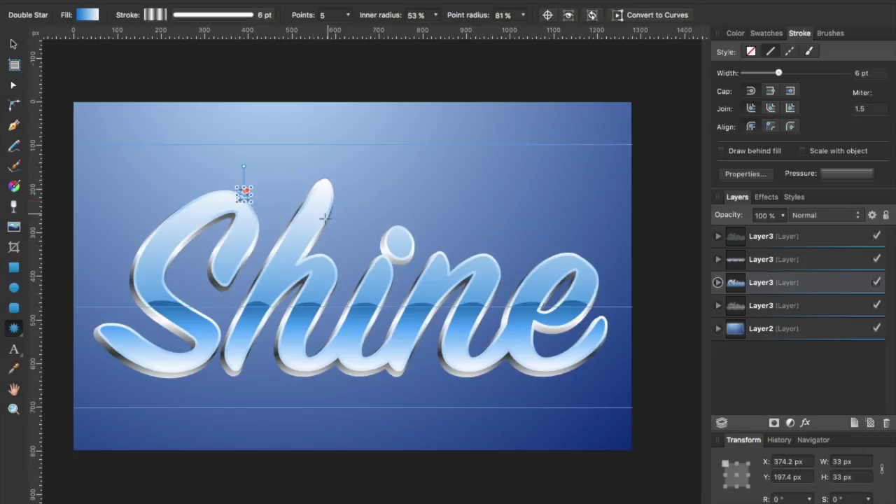
{"action": "left_click", "coordinate": [88, 15]}
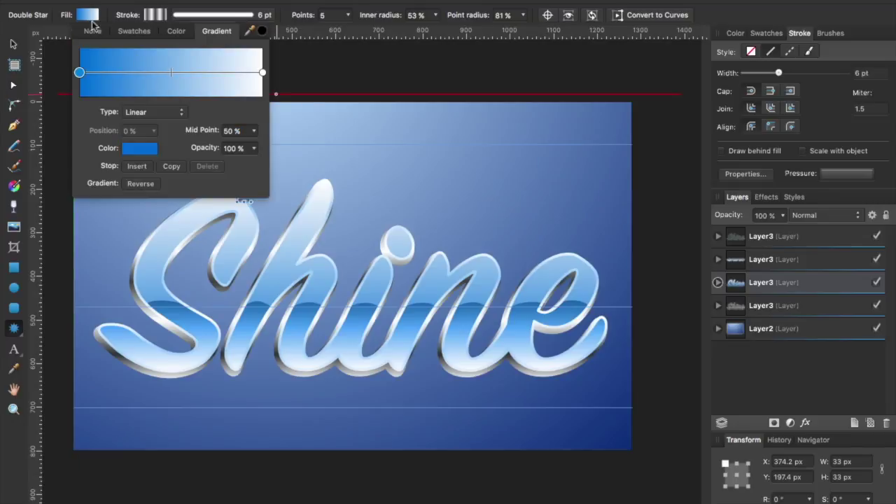
{"action": "left_click", "coordinate": [134, 31]}
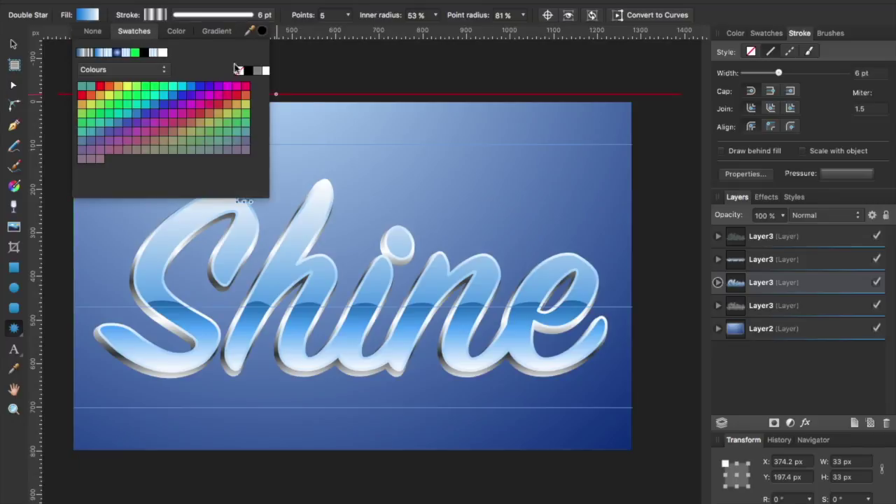
{"action": "left_click", "coordinate": [266, 73]}
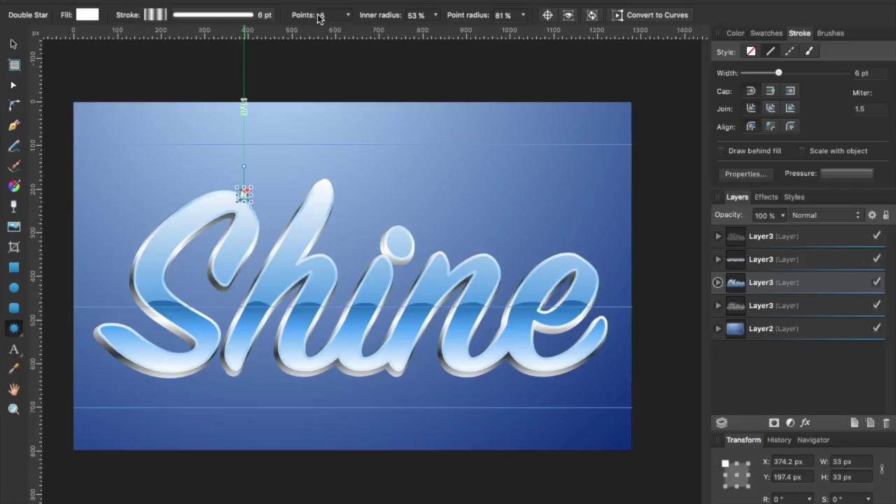
{"action": "left_click", "coordinate": [415, 16]}
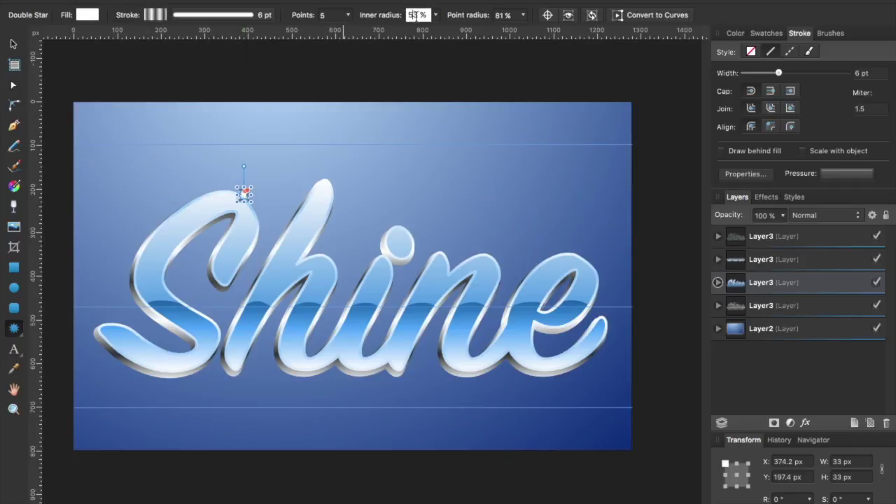
{"action": "left_click_drag", "start_coordinate": [430, 15], "coordinate": [411, 39]}
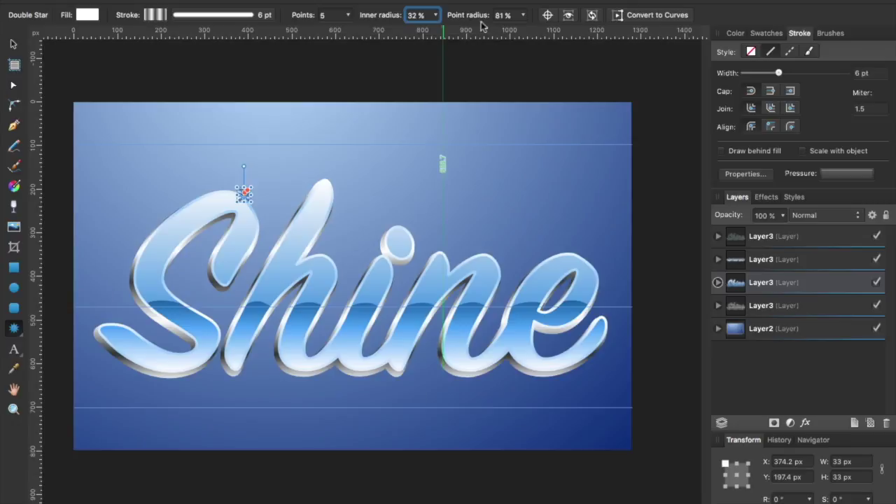
{"action": "left_click", "coordinate": [525, 18]}
{"action": "left_click_drag", "start_coordinate": [526, 23], "coordinate": [527, 35]}
Enlarge the star, remove its outline, thin its points to 19 % inner radius, and place it on the S tip
{"action": "left_click", "coordinate": [12, 44]}
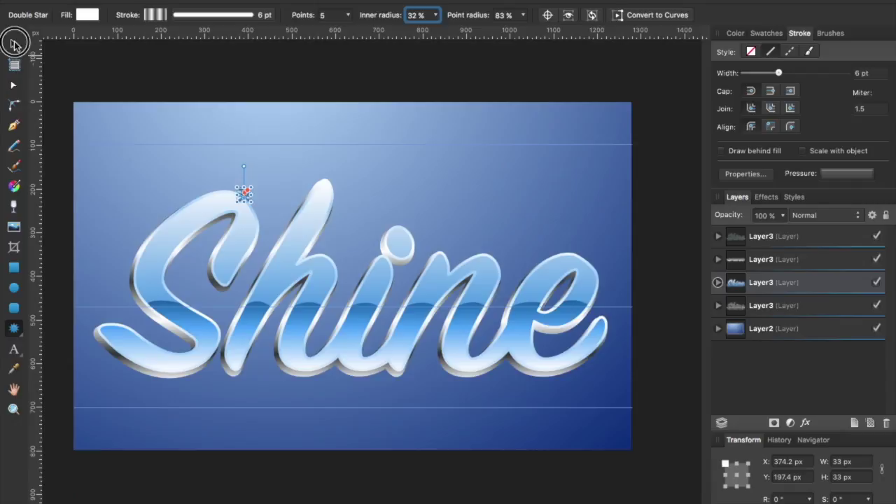
{"action": "mouse_move", "coordinate": [251, 201]}
{"action": "left_mouse_down"}
{"action": "mouse_move", "coordinate": [264, 216]}
{"action": "mouse_move", "coordinate": [259, 210]}
{"action": "left_mouse_up"}
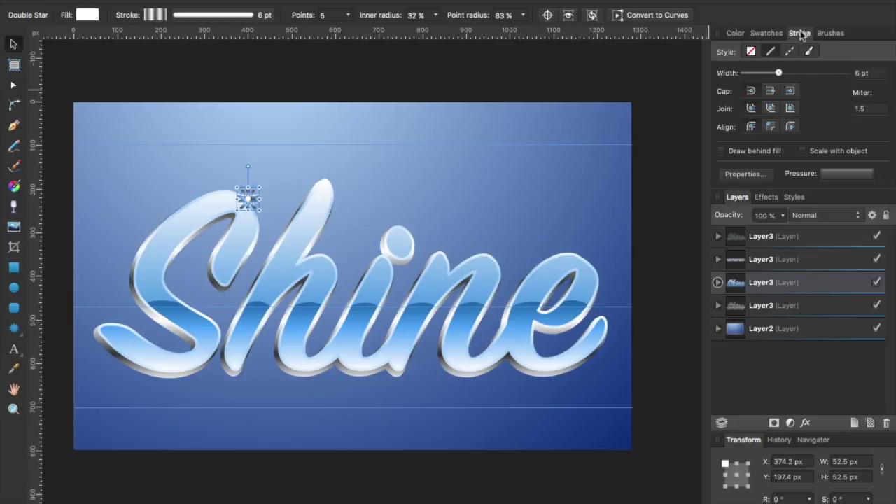
{"action": "left_click", "coordinate": [750, 51]}
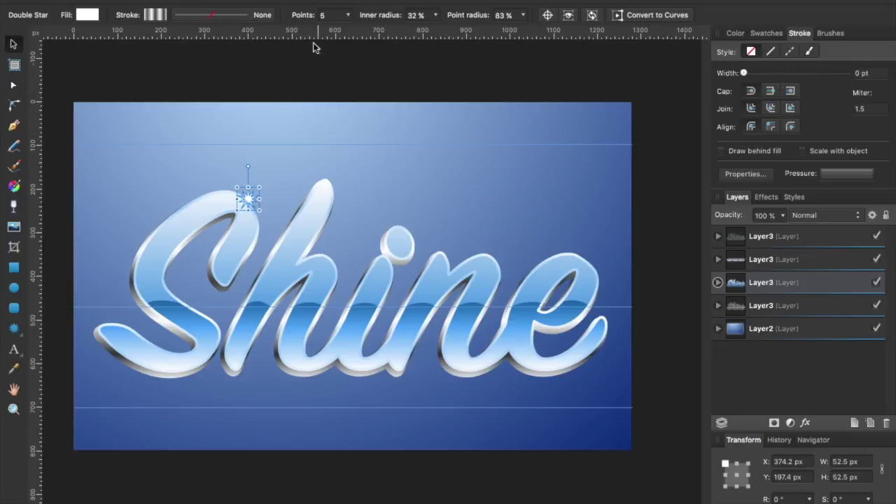
{"action": "left_click", "coordinate": [436, 15]}
{"action": "left_click_drag", "start_coordinate": [436, 34], "coordinate": [418, 33]}
{"action": "left_click_drag", "start_coordinate": [248, 197], "coordinate": [230, 199]}
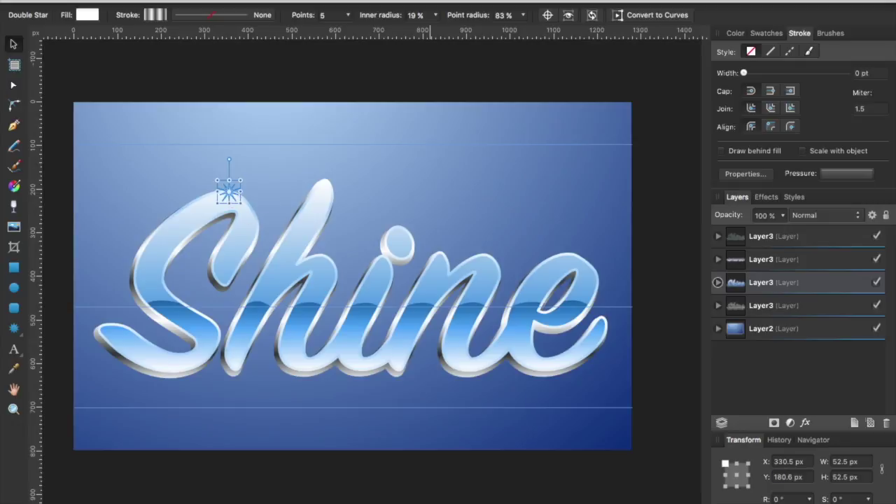
Disable snapping in the Snapping Manager and nudge the star onto the S tip
{"action": "left_click", "coordinate": [312, 2]}
{"action": "left_click", "coordinate": [357, 352]}
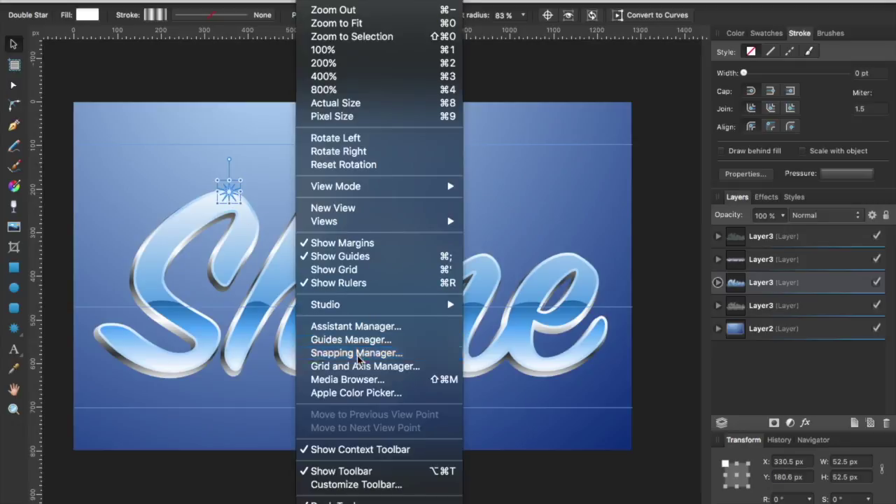
{"action": "left_click", "coordinate": [256, 69]}
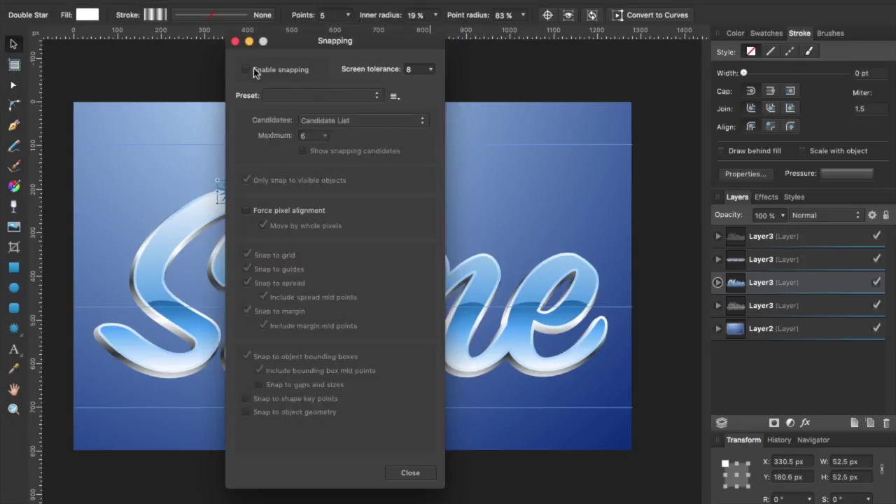
{"action": "left_click", "coordinate": [235, 41]}
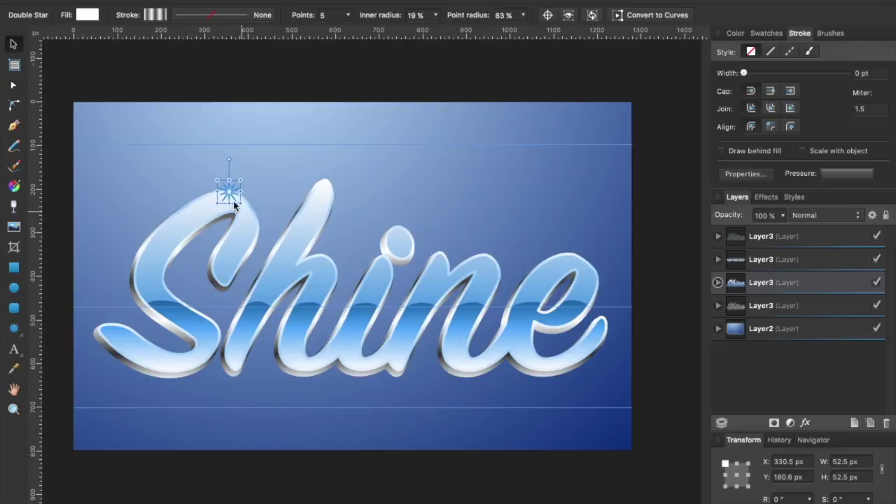
{"action": "left_click_drag", "start_coordinate": [231, 197], "coordinate": [234, 198]}
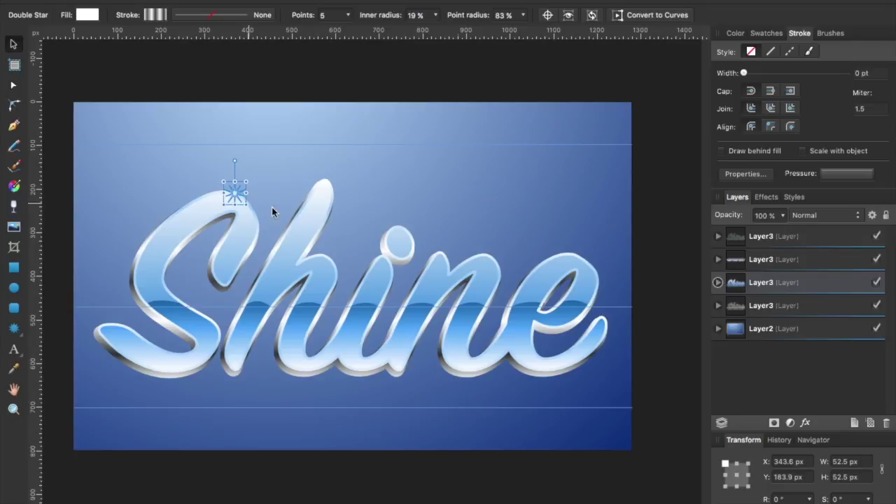
Add a 0.6 px Gaussian Blur layer effect to the star
{"action": "left_click", "coordinate": [804, 423]}
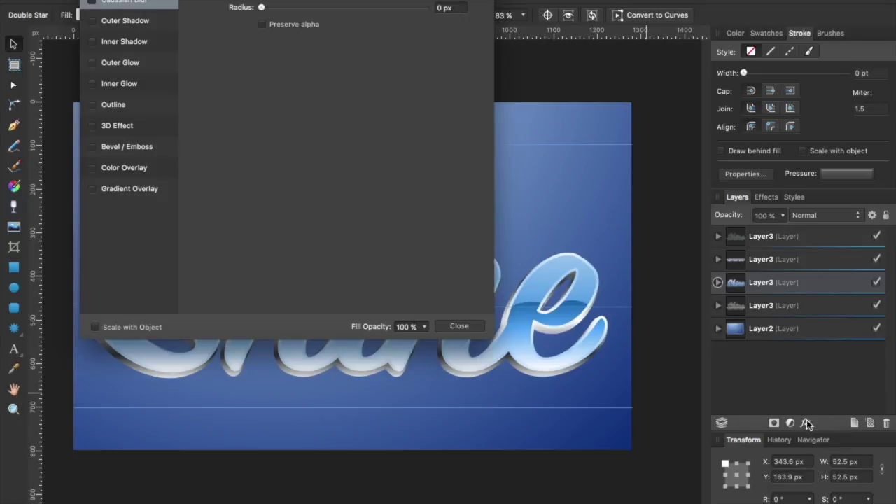
{"action": "left_click", "coordinate": [93, 2]}
{"action": "left_click_drag", "start_coordinate": [206, 0], "coordinate": [493, 76]}
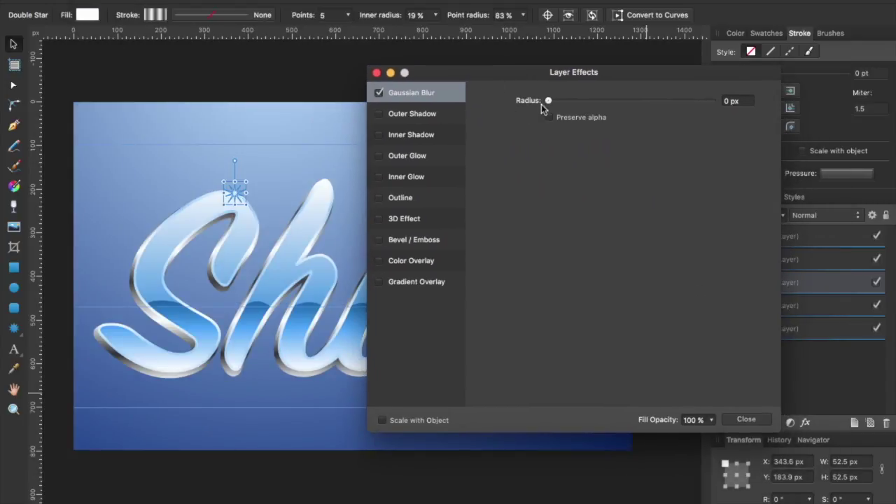
{"action": "left_click_drag", "start_coordinate": [548, 101], "coordinate": [568, 105]}
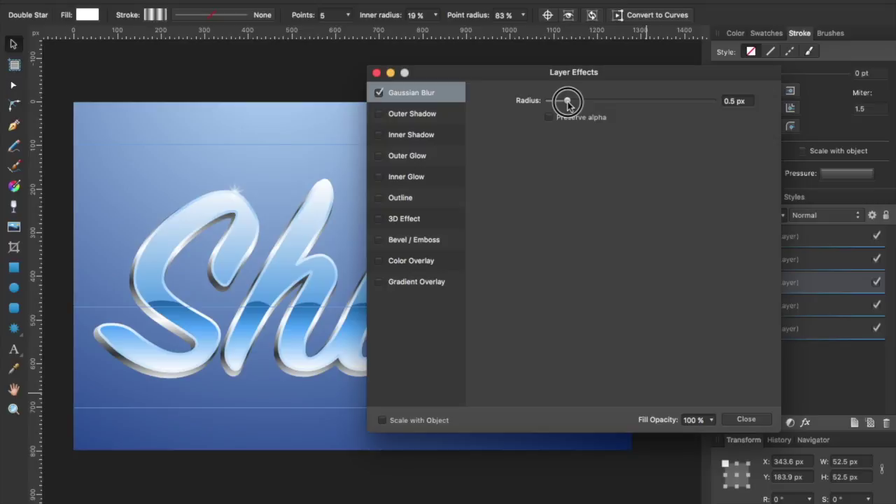
{"action": "left_click_drag", "start_coordinate": [568, 104], "coordinate": [571, 104]}
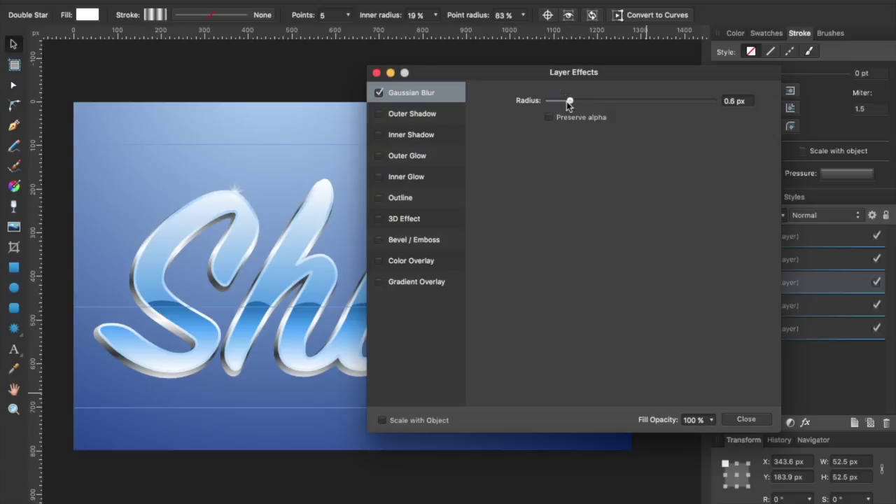
{"action": "left_click", "coordinate": [376, 73]}
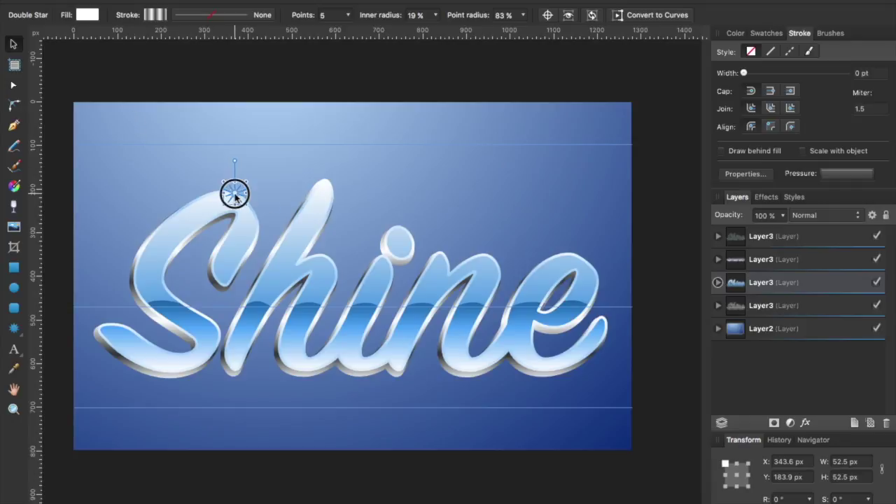
Move the star onto a new top Layer4 and place a star copy atop the h
{"action": "key", "text": "Delete"}
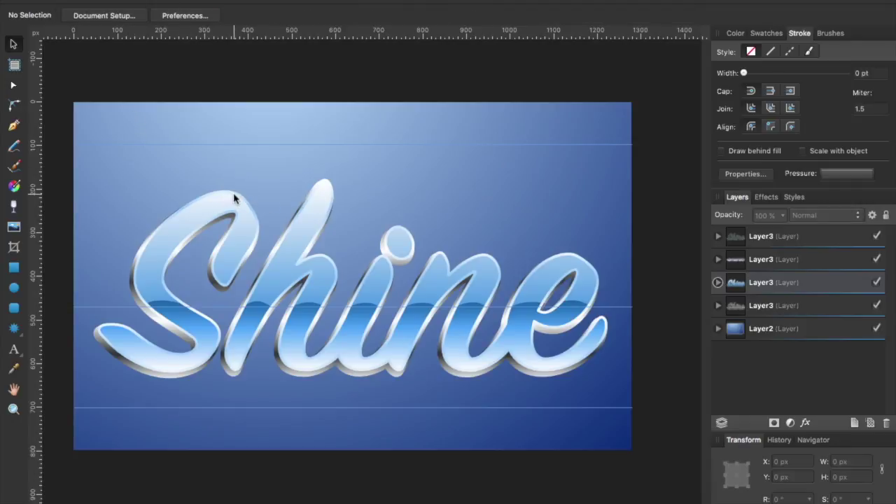
{"action": "left_click", "coordinate": [855, 423]}
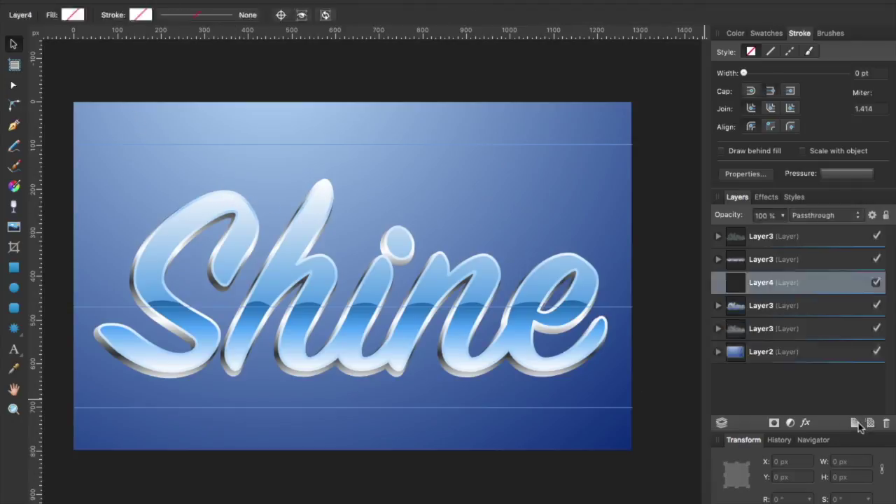
{"action": "left_click_drag", "start_coordinate": [719, 284], "coordinate": [717, 231]}
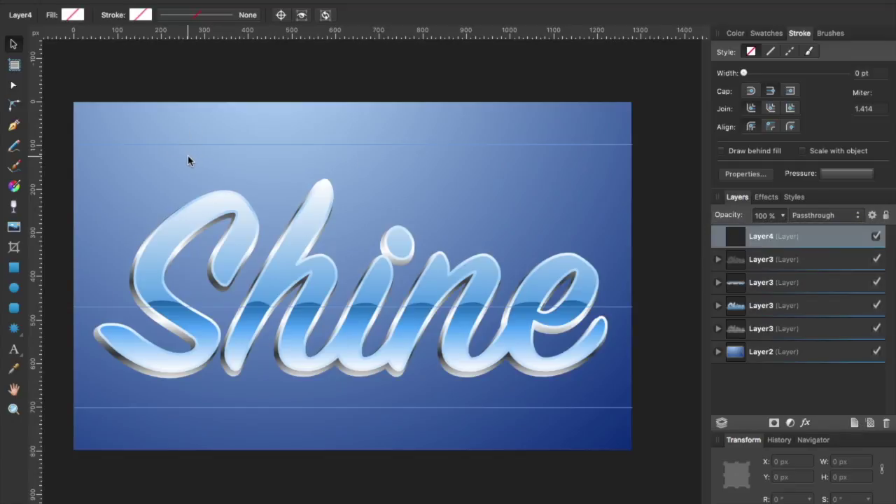
{"action": "key", "text": "ctrl+v"}
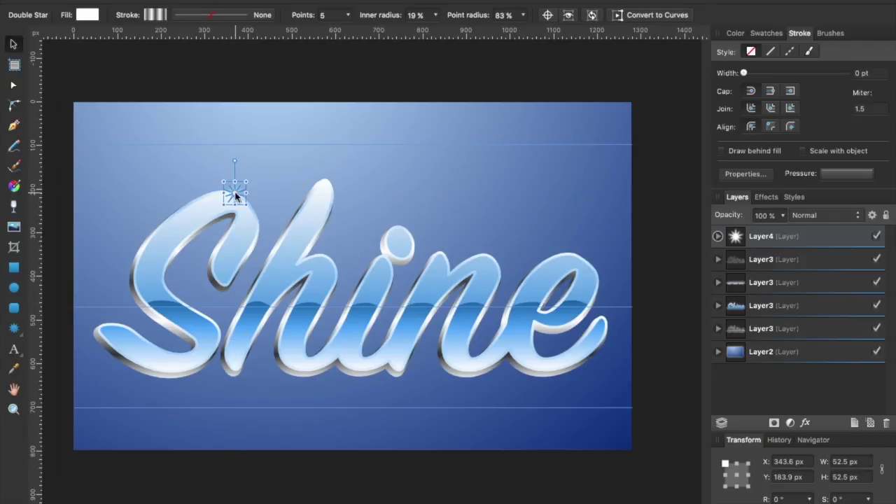
{"action": "left_click_drag", "start_coordinate": [236, 196], "coordinate": [324, 184]}
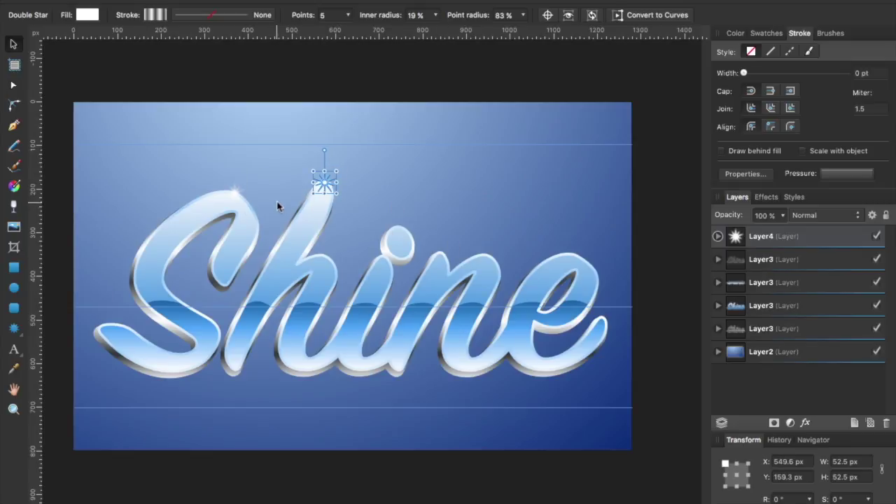
{"action": "left_click", "coordinate": [396, 184]}
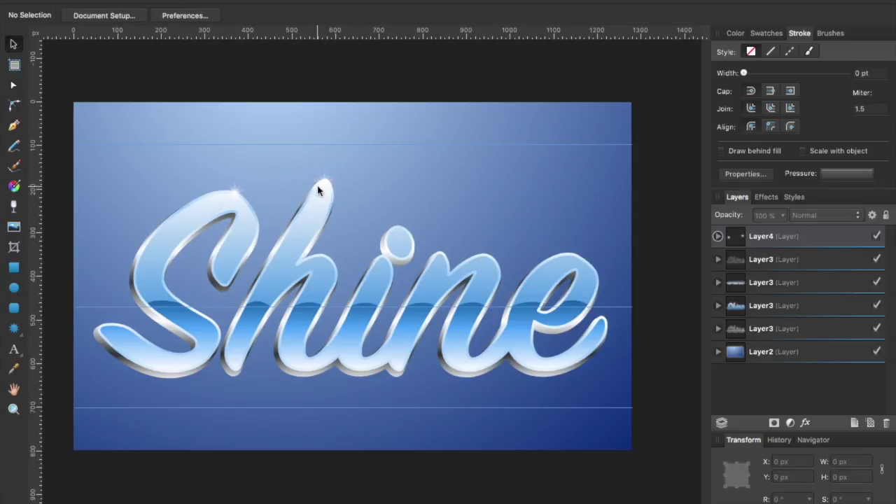